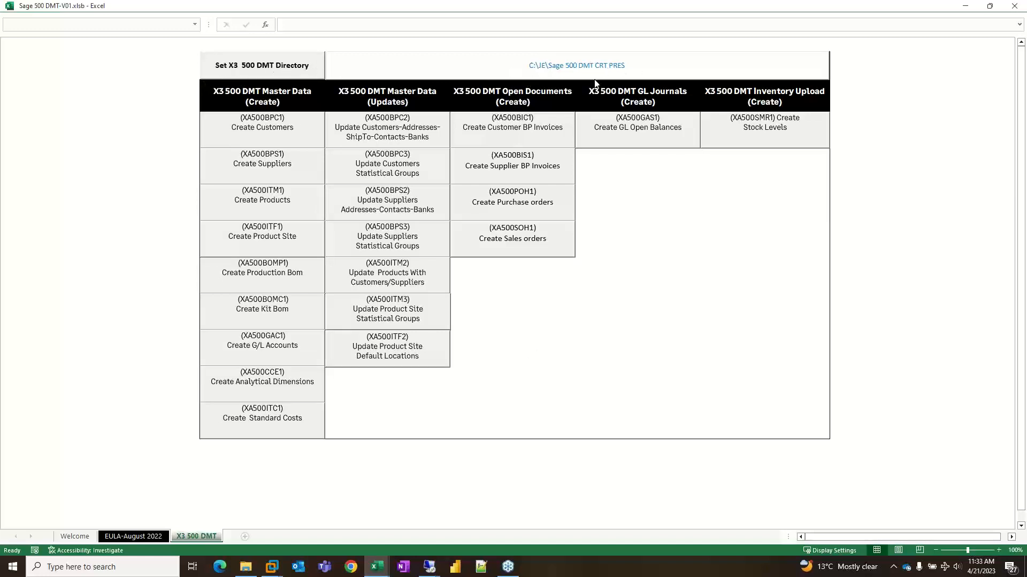
- Look over the contents of the Sage 500 DMT CRT PRES folder and return to the DMT workbook
left_click(245, 567)
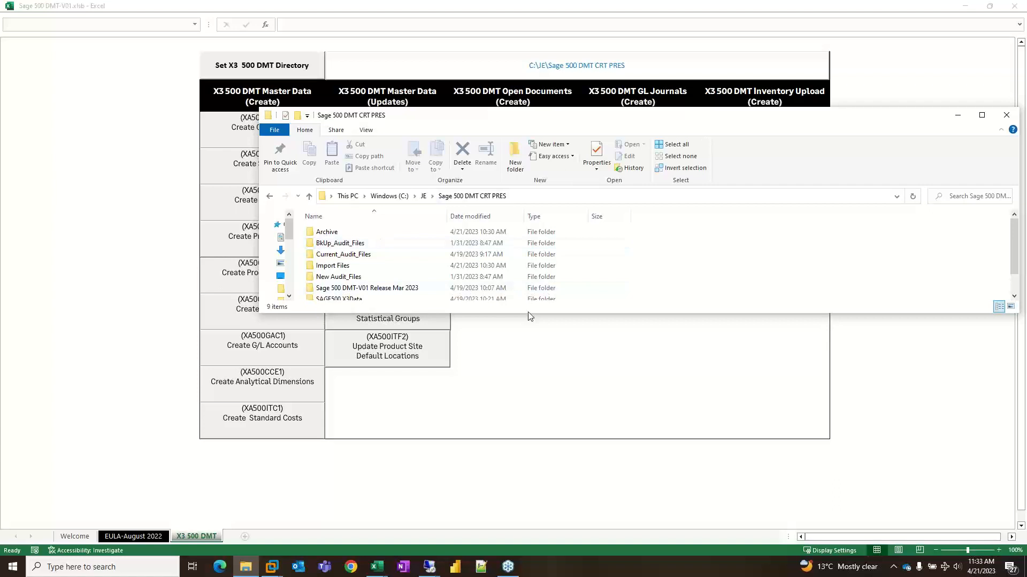
left_click_drag(528, 313, 525, 501)
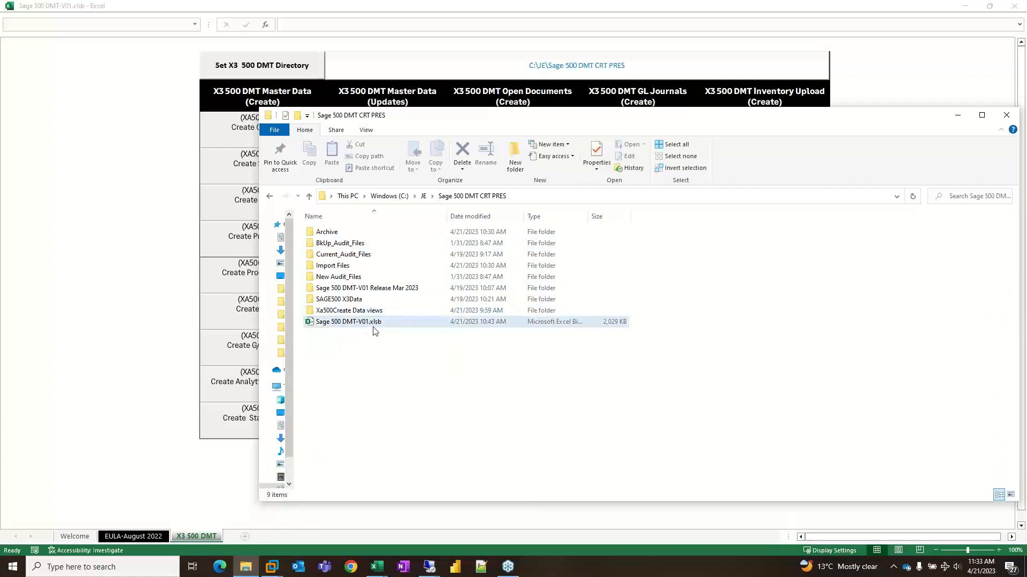
left_click(135, 136)
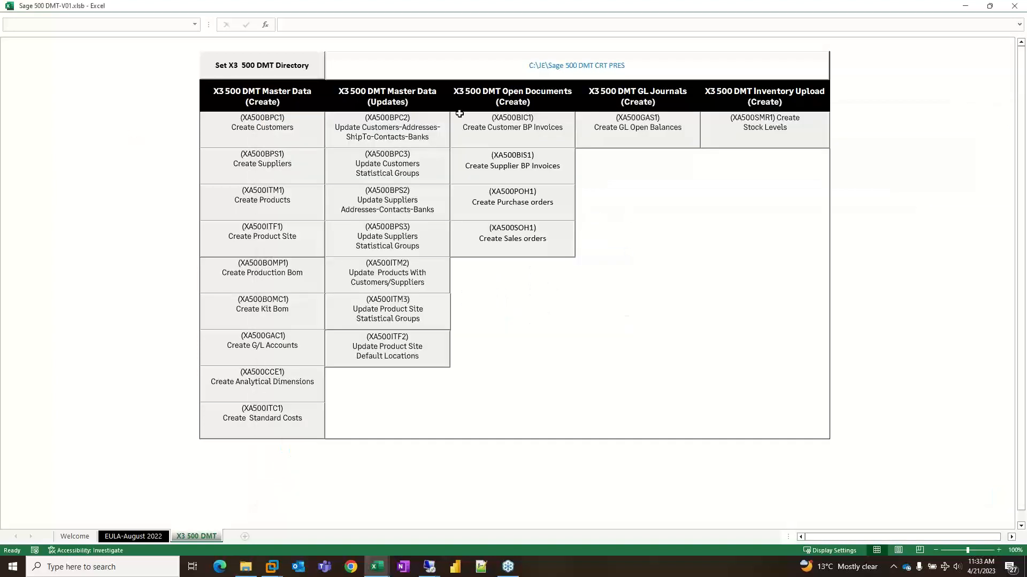
- Generate the XA500ITM1 Create Products template and check for its file in the Sage 500 DMT CRT PRES folder
left_click(256, 201)
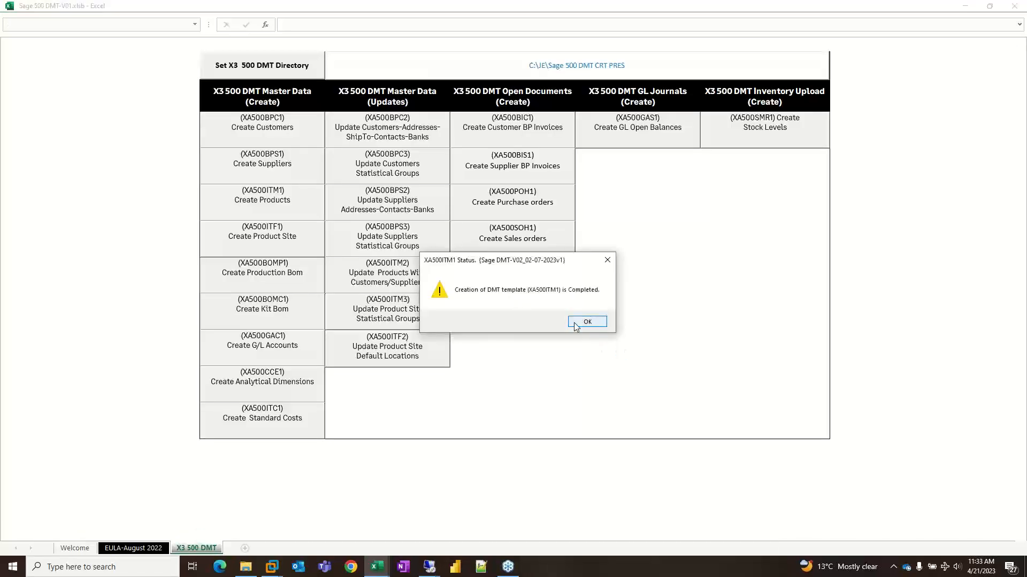
left_click(587, 322)
left_click(239, 572)
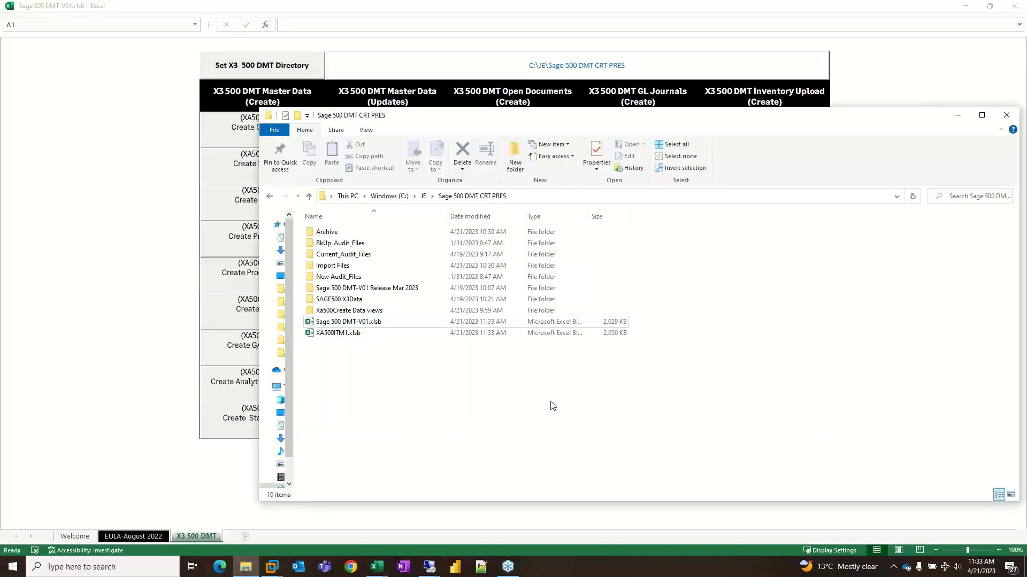
left_click(100, 170)
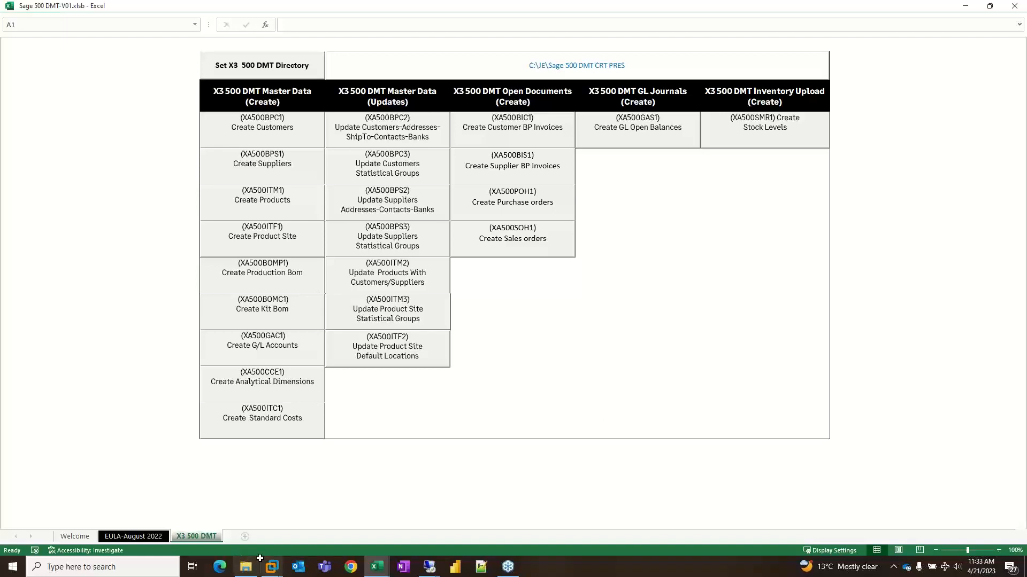
- Open XA500ITM1.xlsb from the DMT folder with its active content enabled and display the Audit_Import_Creation sheet
left_click(246, 567)
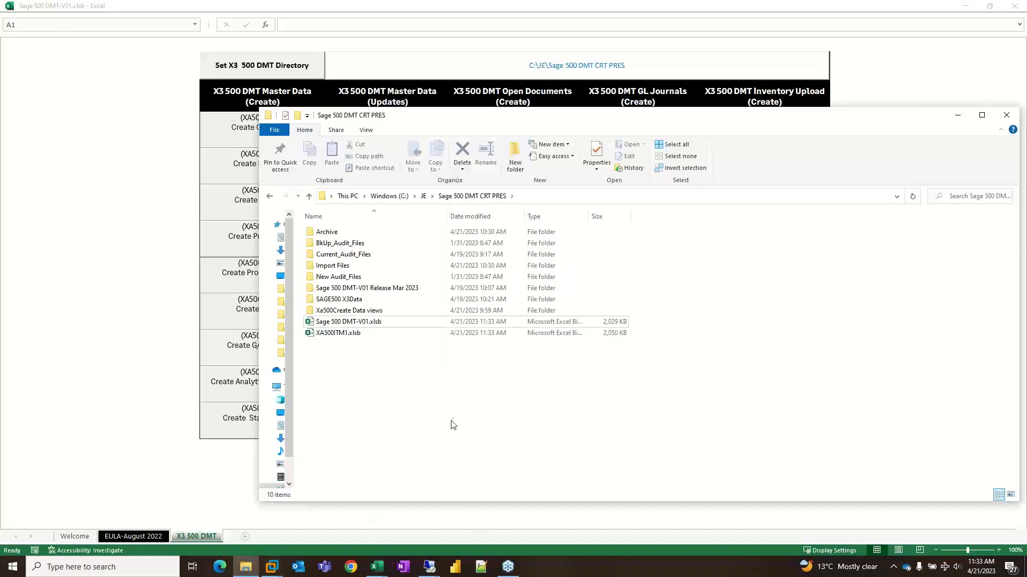
double_click(342, 334)
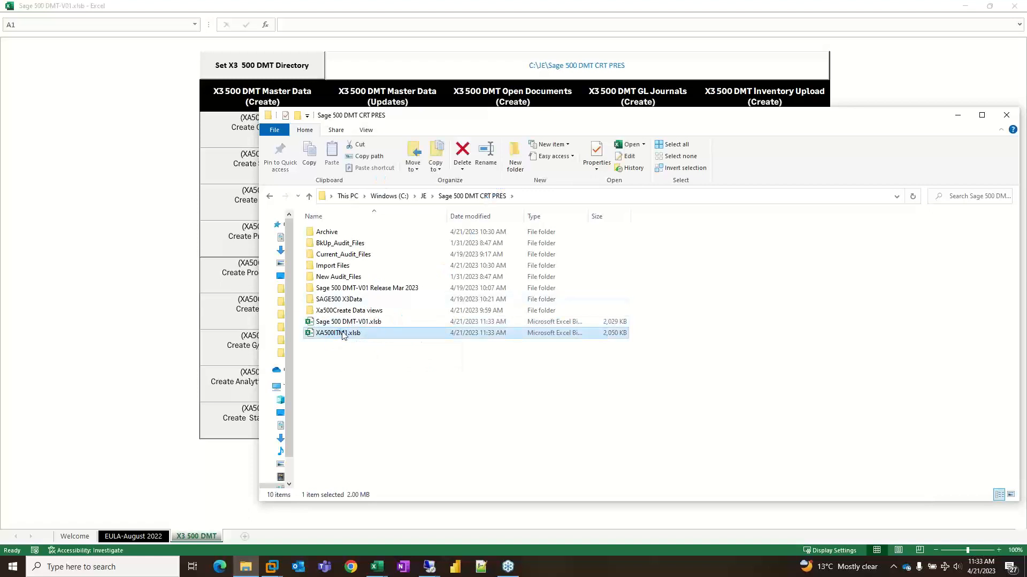
double_click(355, 333)
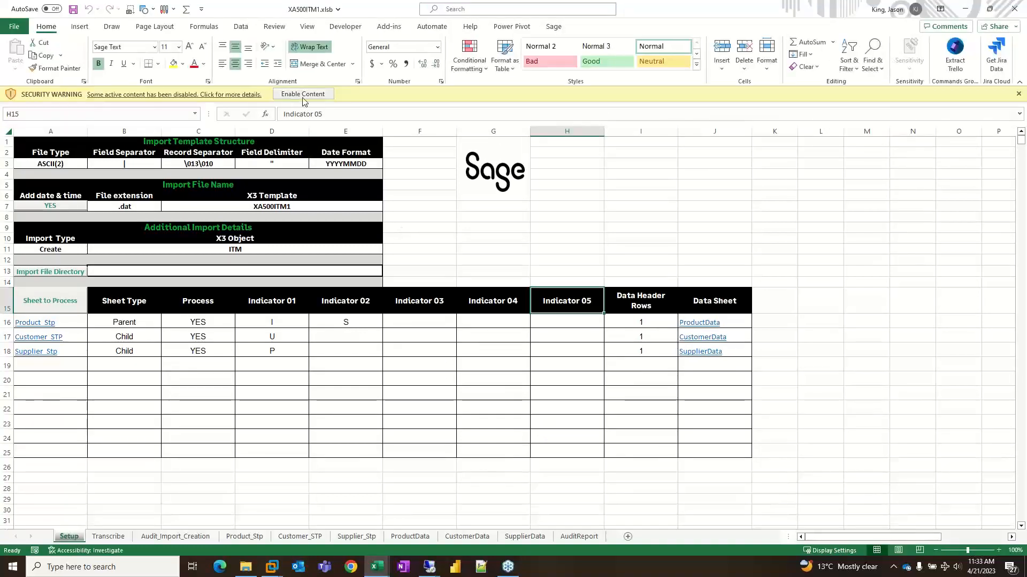
left_click(321, 95)
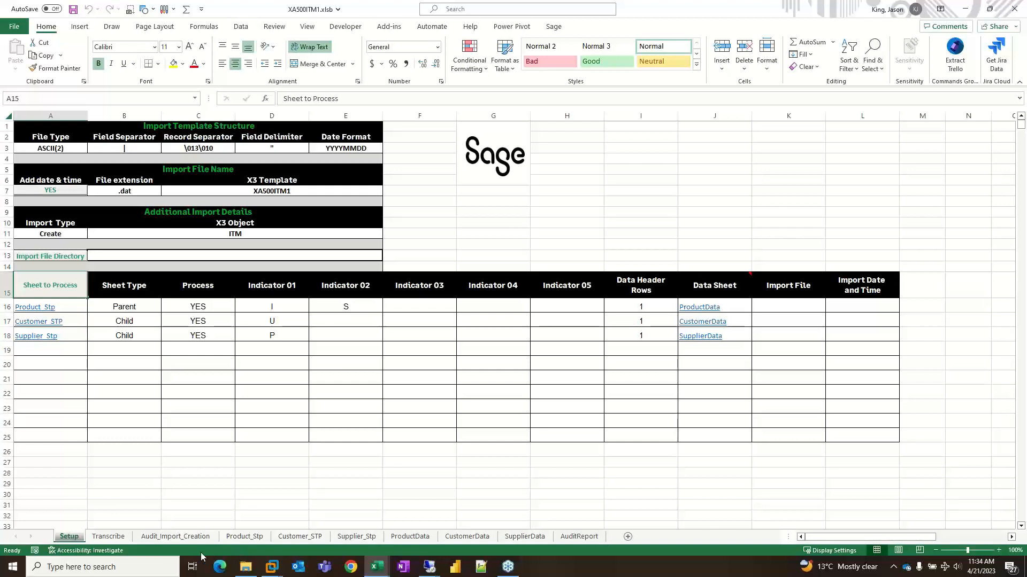
left_click(174, 537)
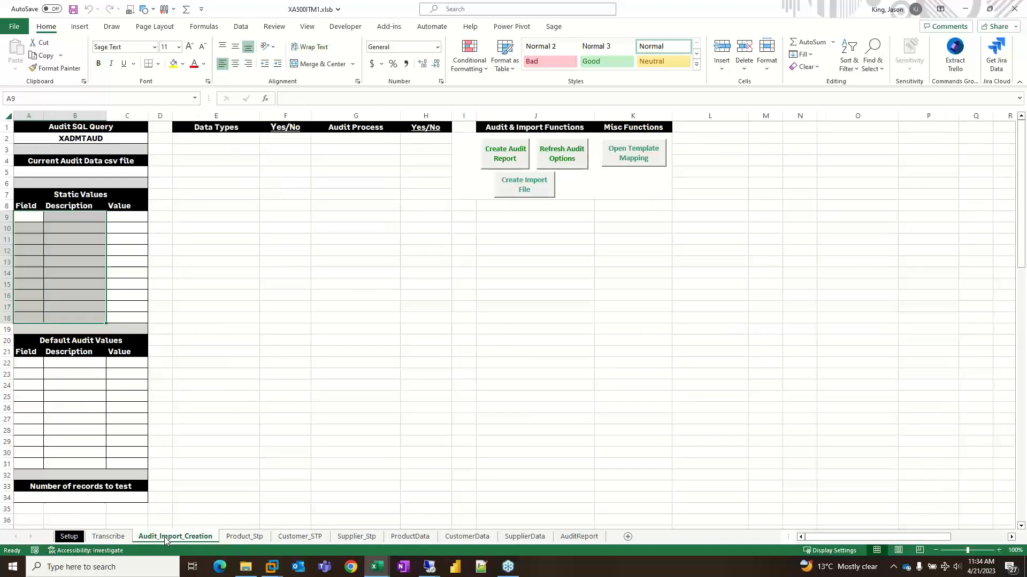
left_click(289, 441)
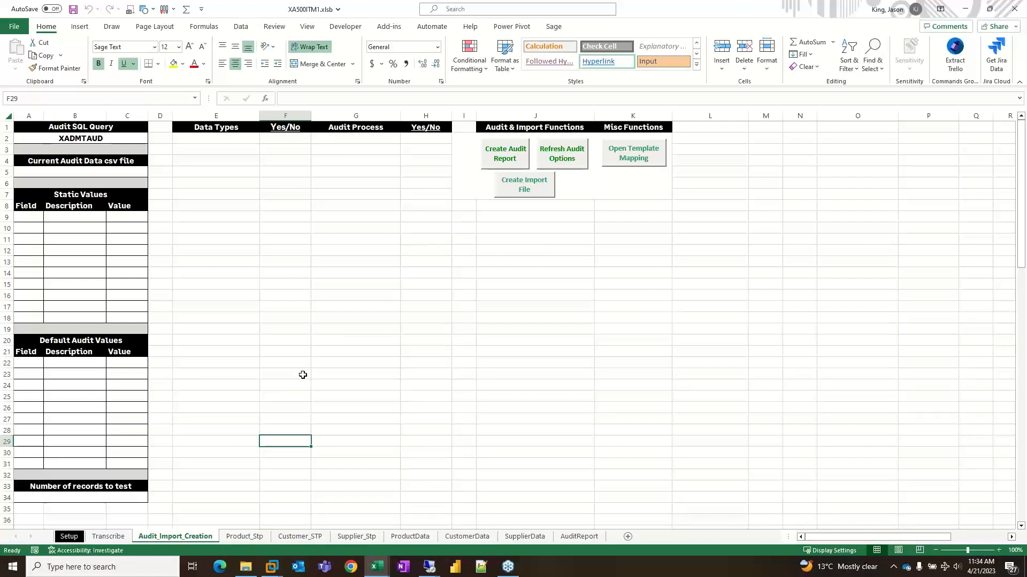
- Switch to the remote desktop session and sign in to Sage X3 with the login and password
mouse_move(429, 565)
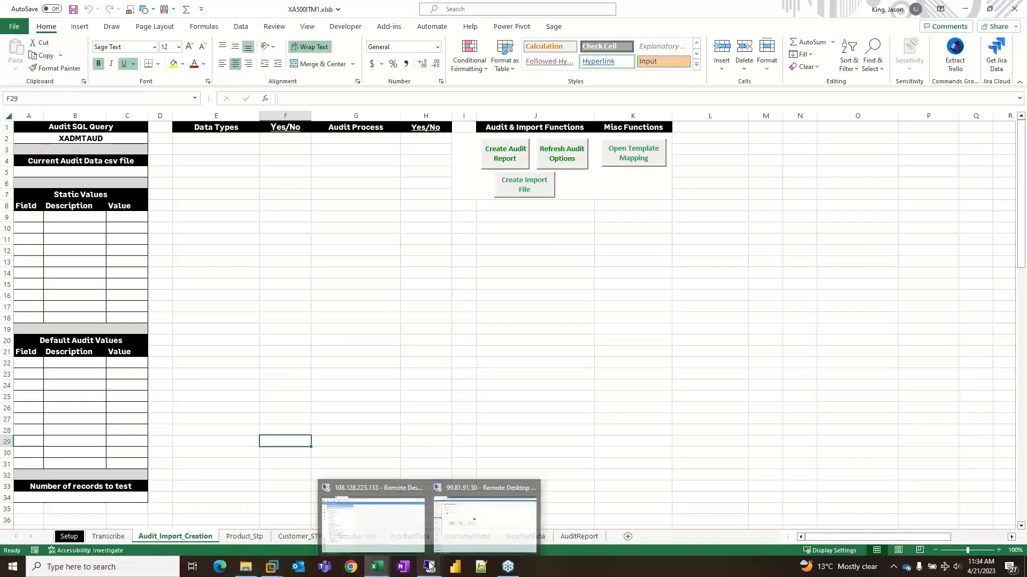
left_click(424, 538)
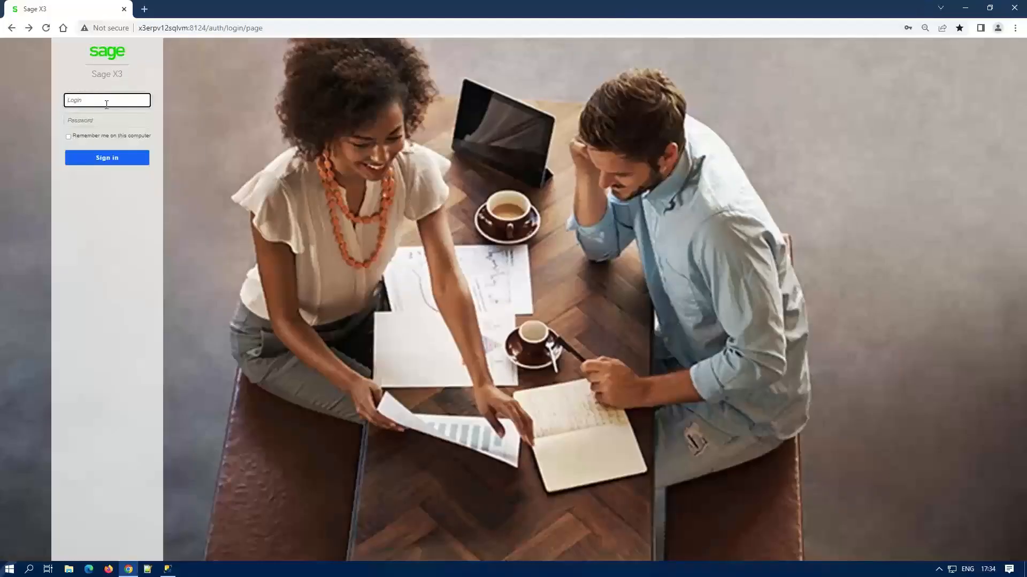
left_click(107, 100)
left_click(123, 131)
left_click(97, 164)
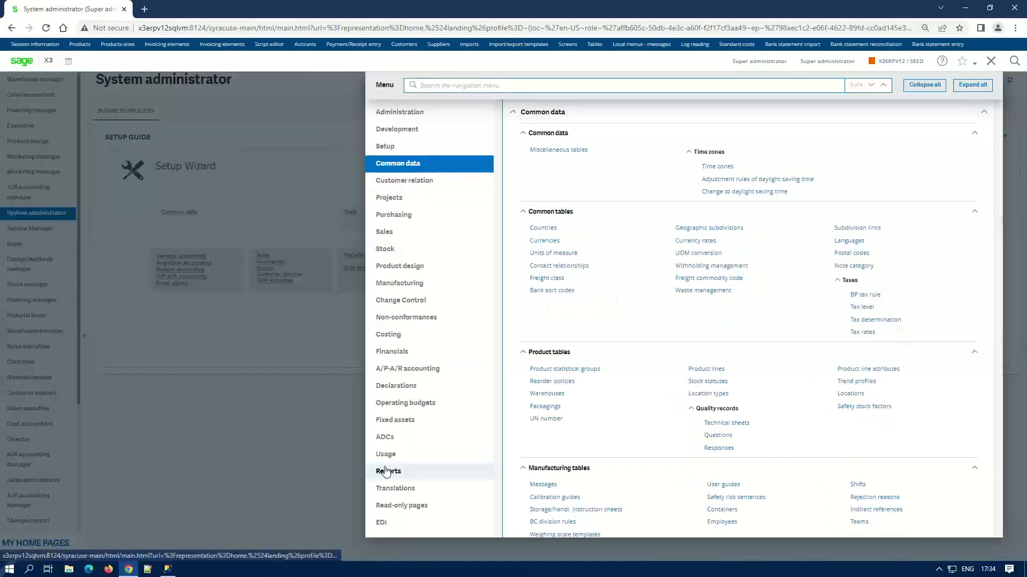
- View the XADMTAUD audit data query in Sage X3, filtering the query codes by "xa", and return to the Excel template
left_click(385, 472)
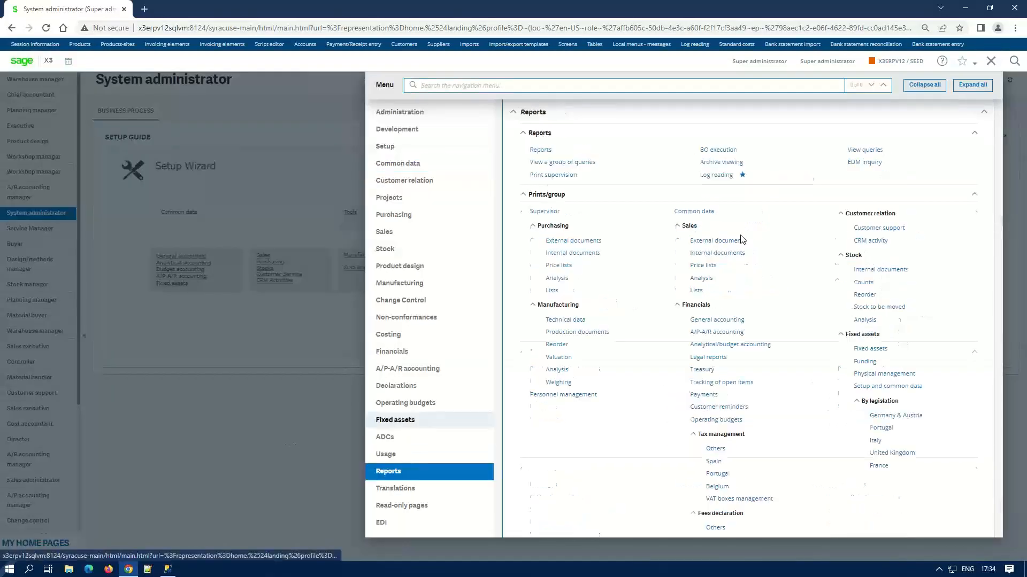
left_click(860, 160)
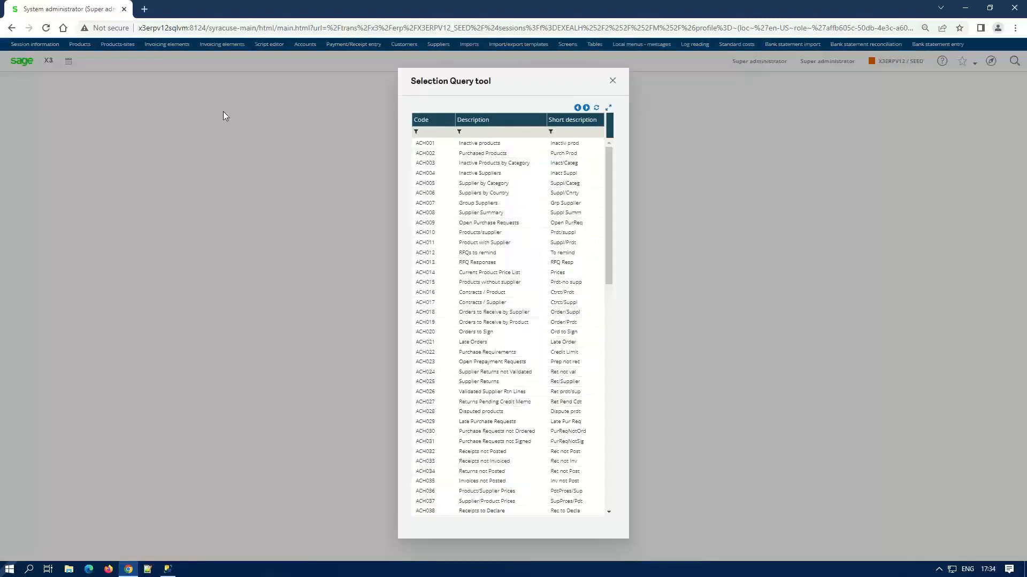
left_click(433, 133)
type("xa")
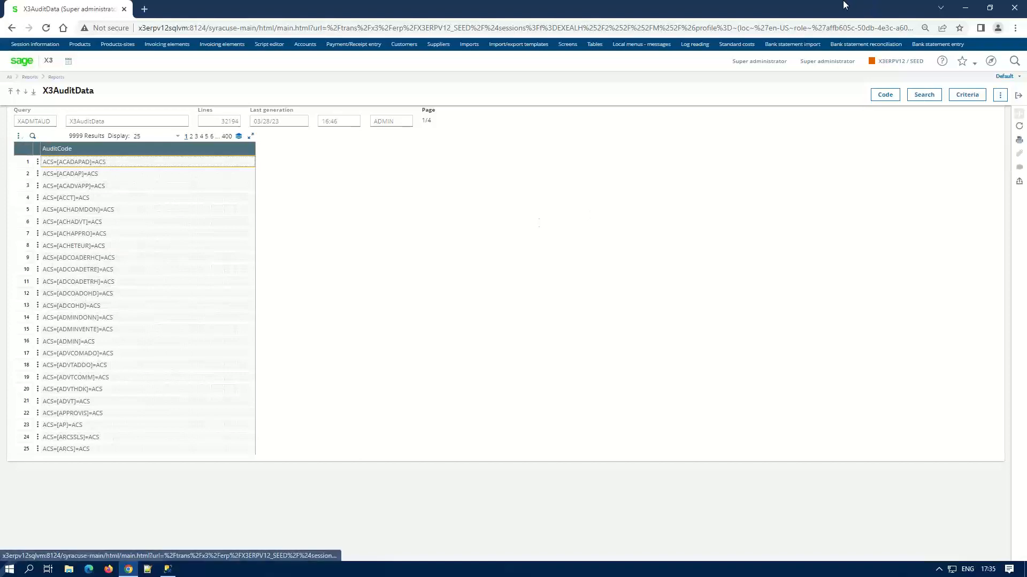
mouse_move(844, 5)
left_click(874, 8)
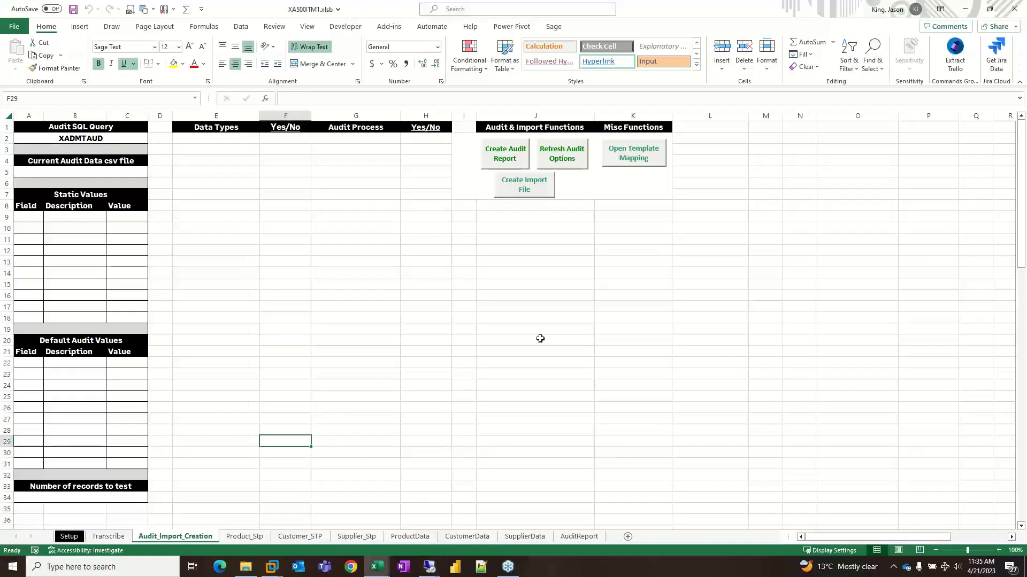
- Check the XADMTAUD CSV in the Current_Audit_Files folder and refresh the audit options on the Audit_Import_Creation sheet
left_click(246, 566)
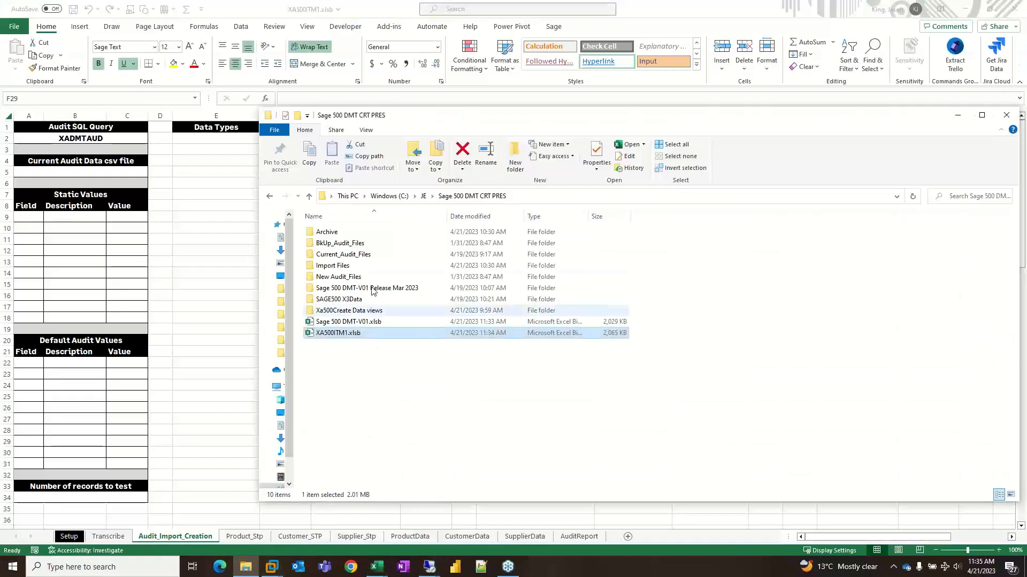
double_click(363, 255)
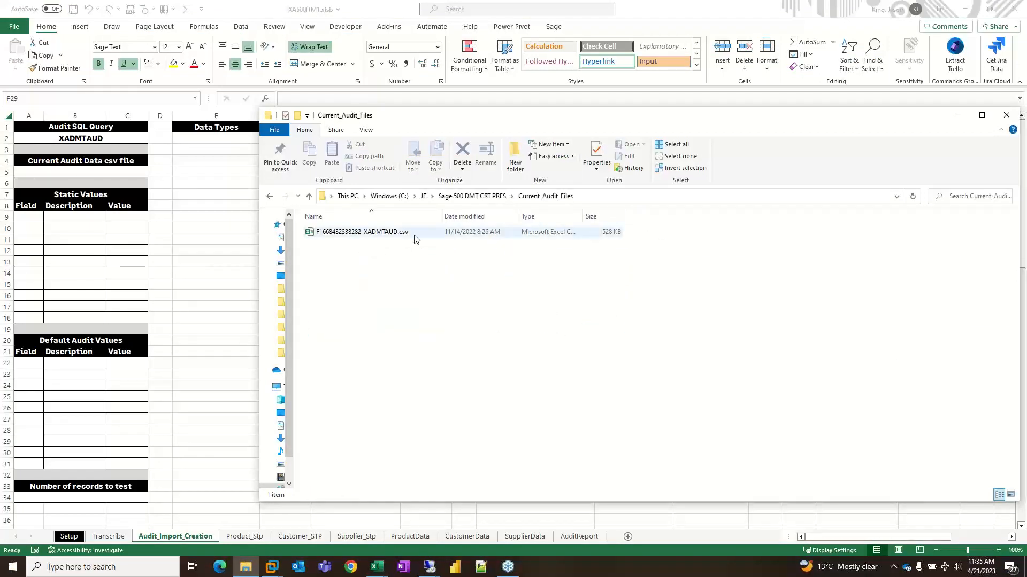
left_click(461, 197)
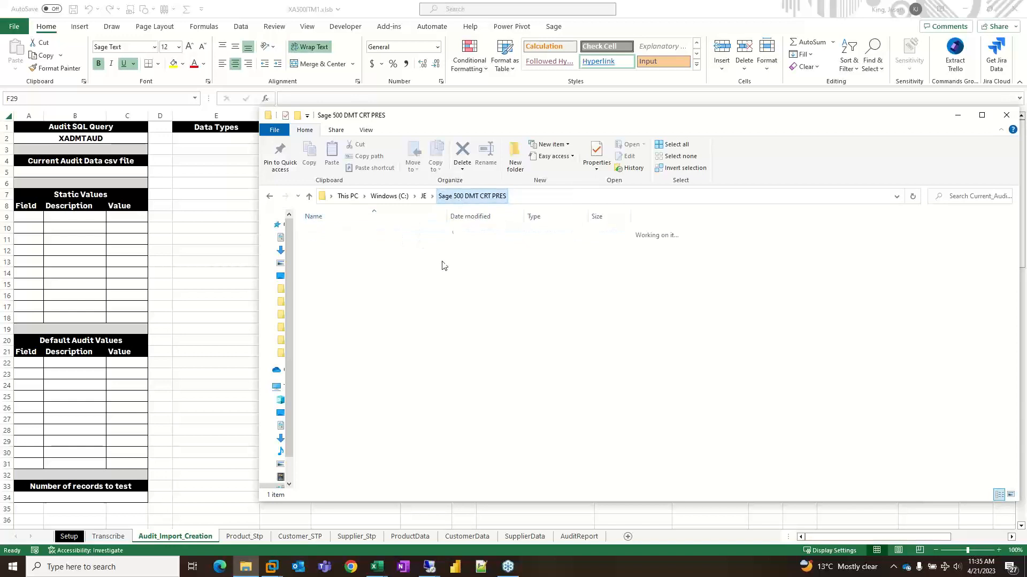
left_click(194, 279)
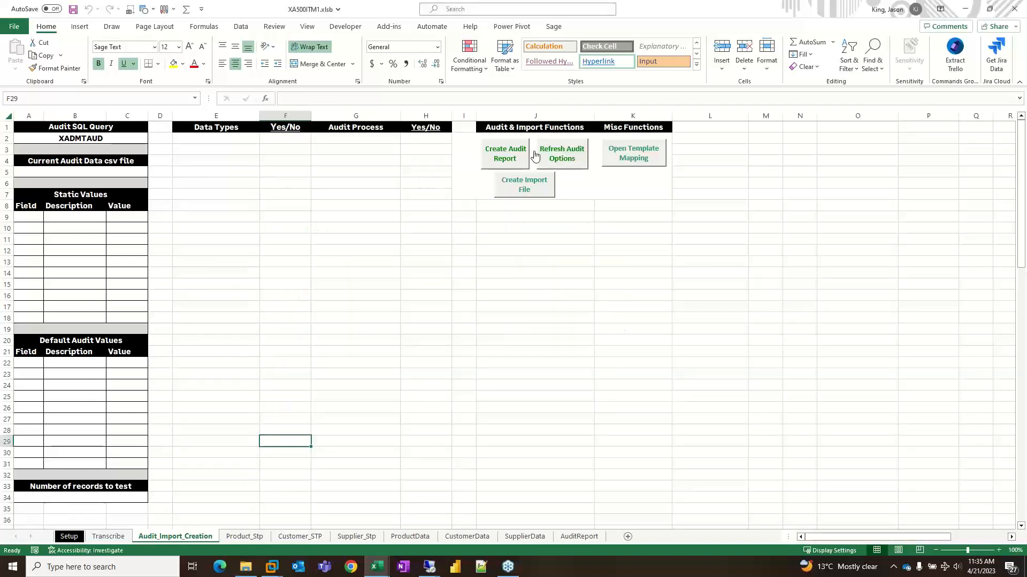
left_click(565, 162)
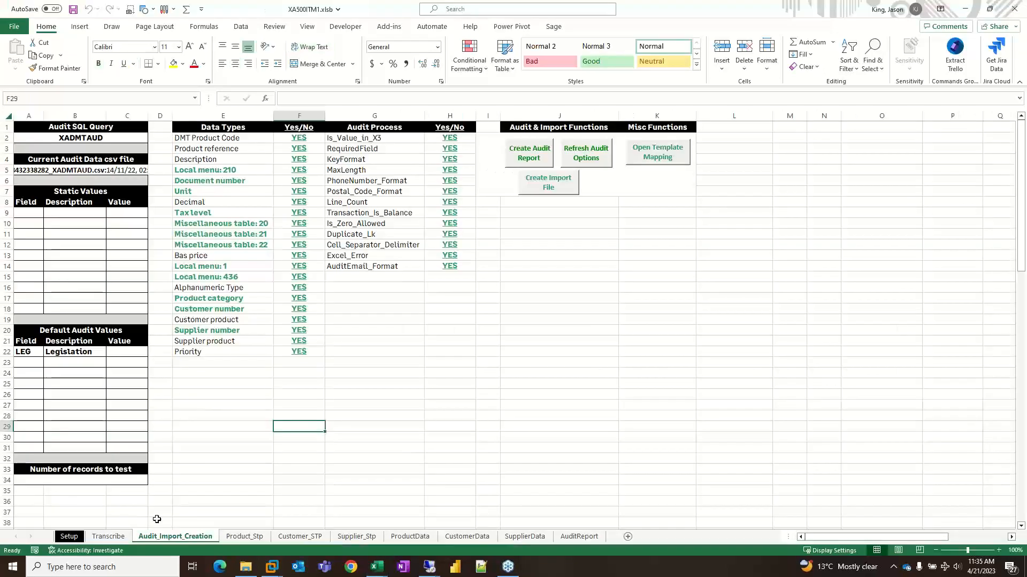
- Examine the X3 object on the Setup sheet and the data types and audit processes listed on the Audit_Import_Creation sheet
left_click(69, 536)
left_click(231, 233)
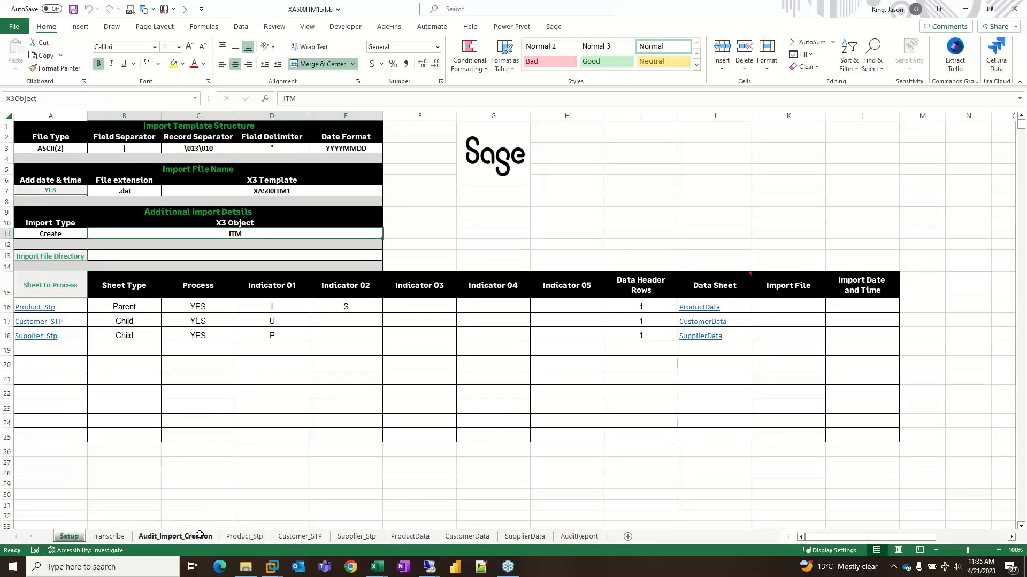
left_click(175, 536)
left_click_drag(225, 137, 294, 357)
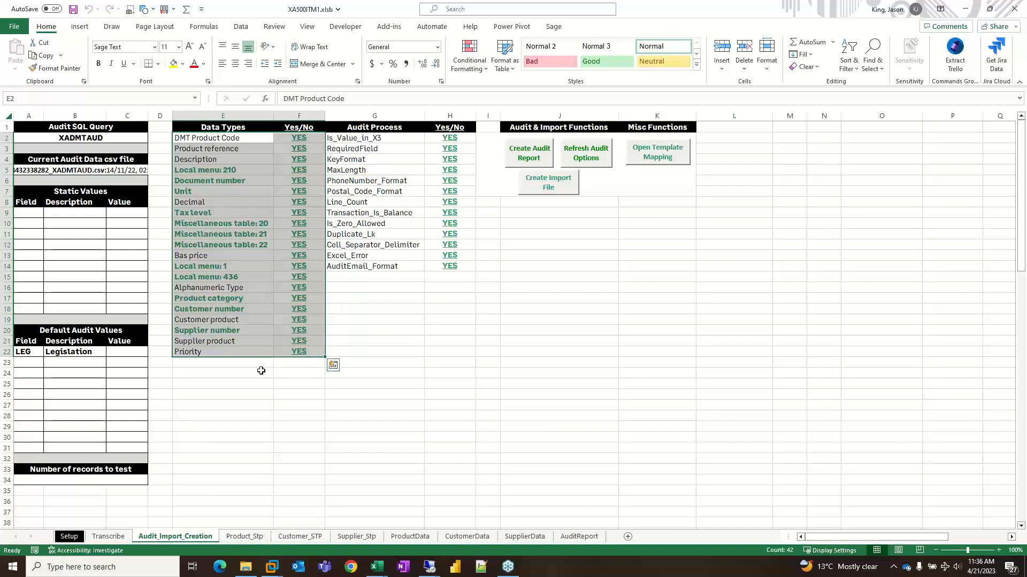
left_click(238, 373)
left_click(202, 150)
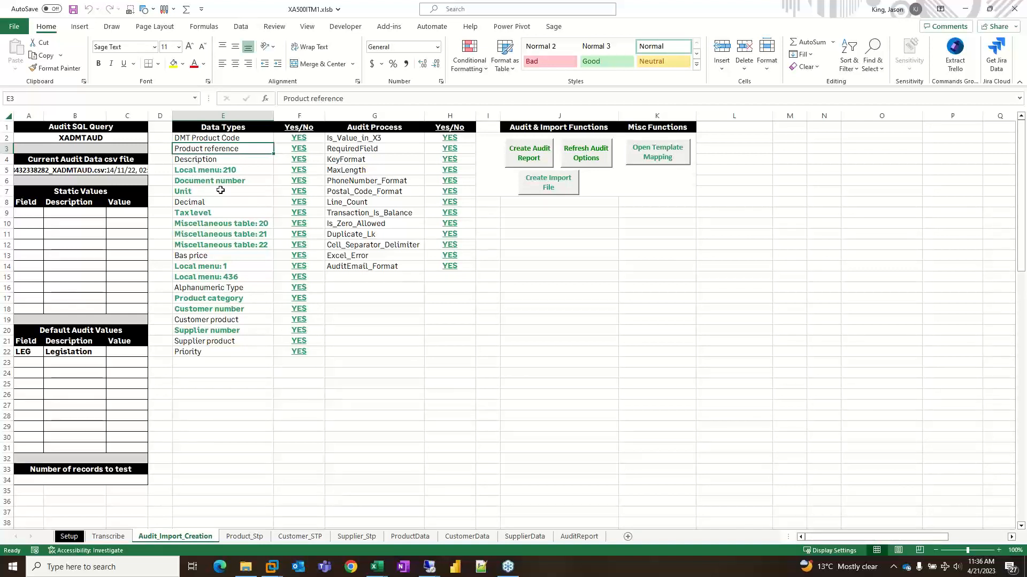
left_click_drag(220, 191, 306, 191)
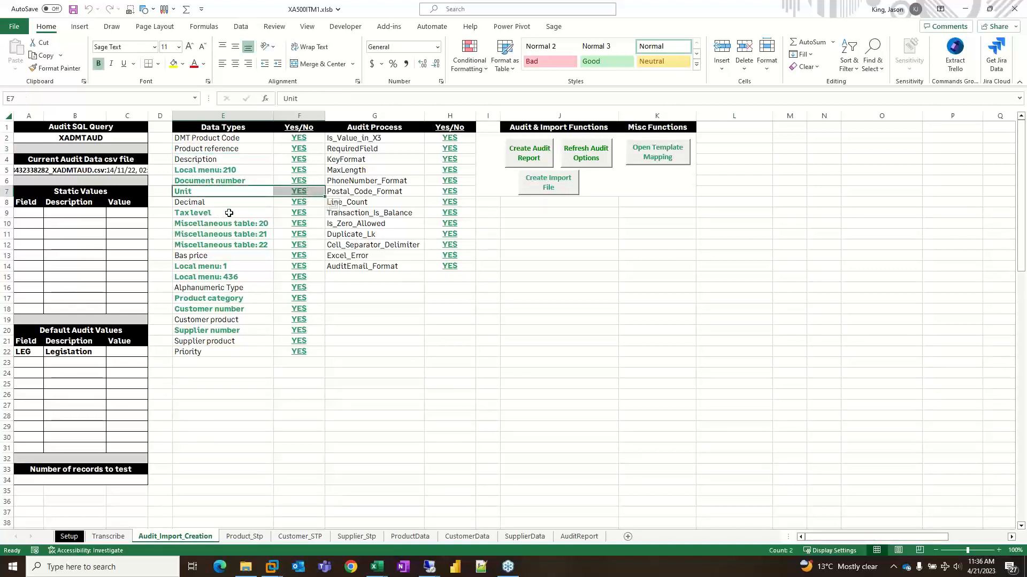
left_click_drag(229, 213, 307, 212)
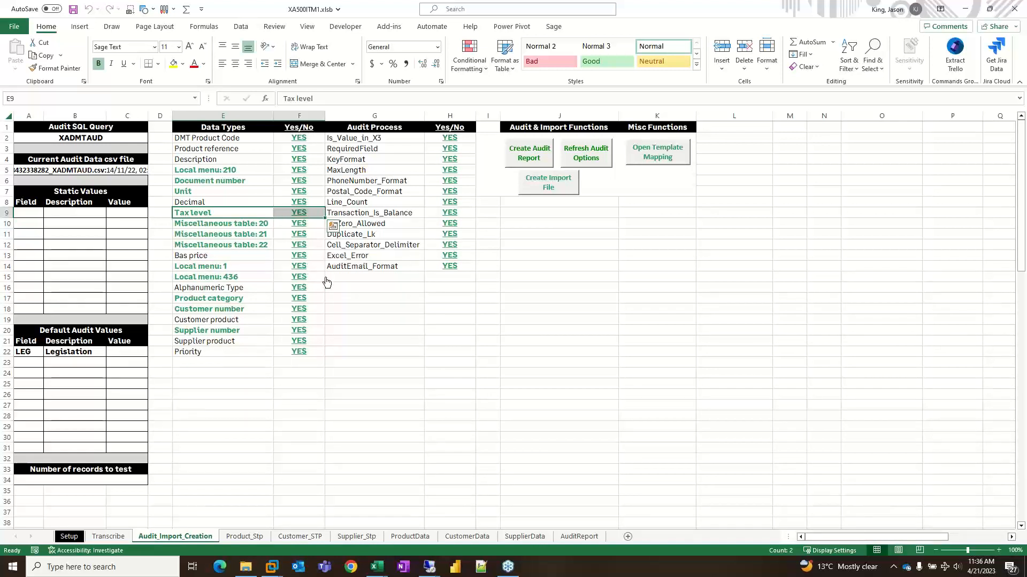
left_click(371, 147)
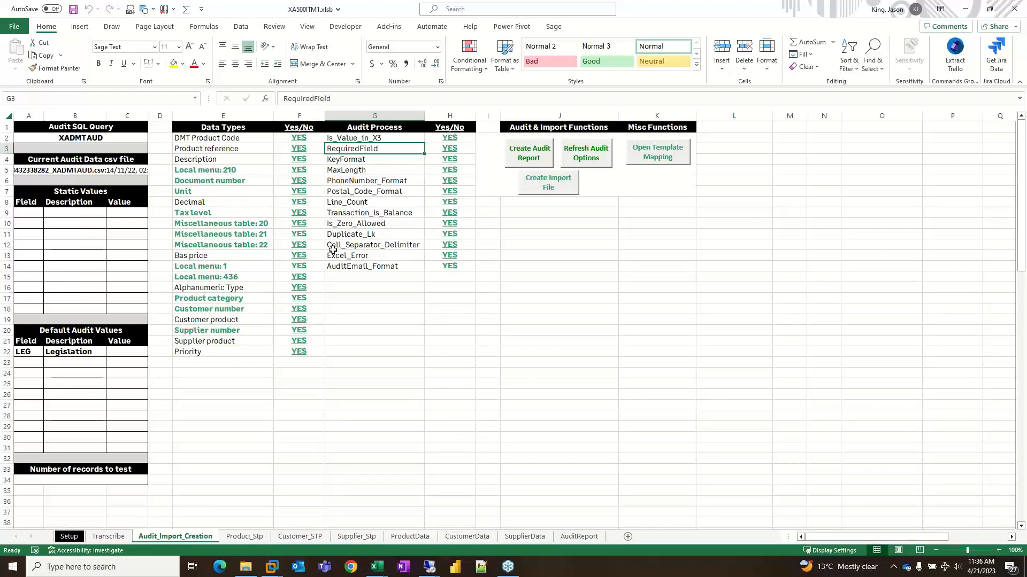
left_click_drag(339, 256, 428, 254)
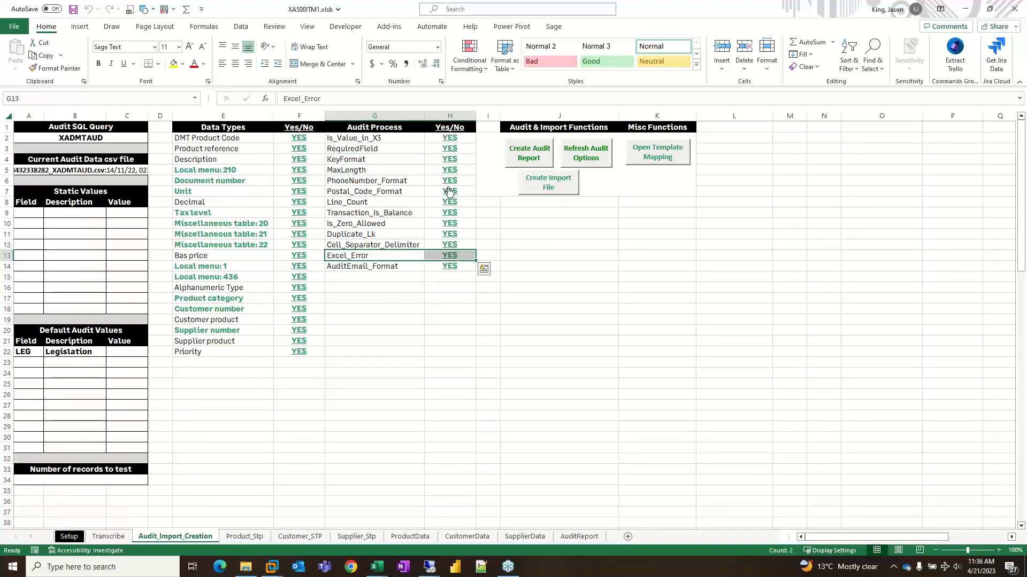
- Switch the RequiredField audit process to NO and back to YES
left_click(449, 151)
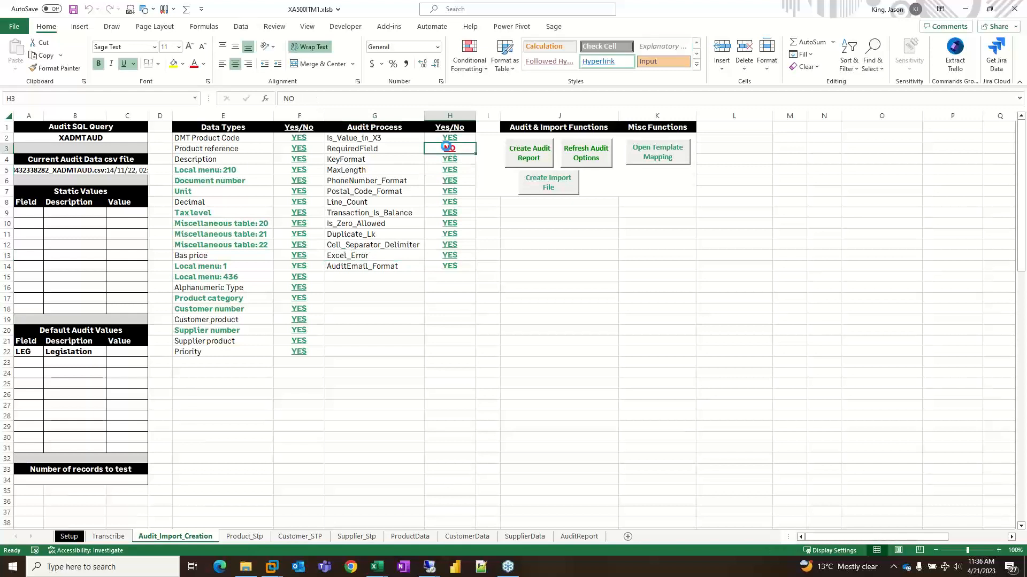
left_click(448, 150)
left_click(320, 457)
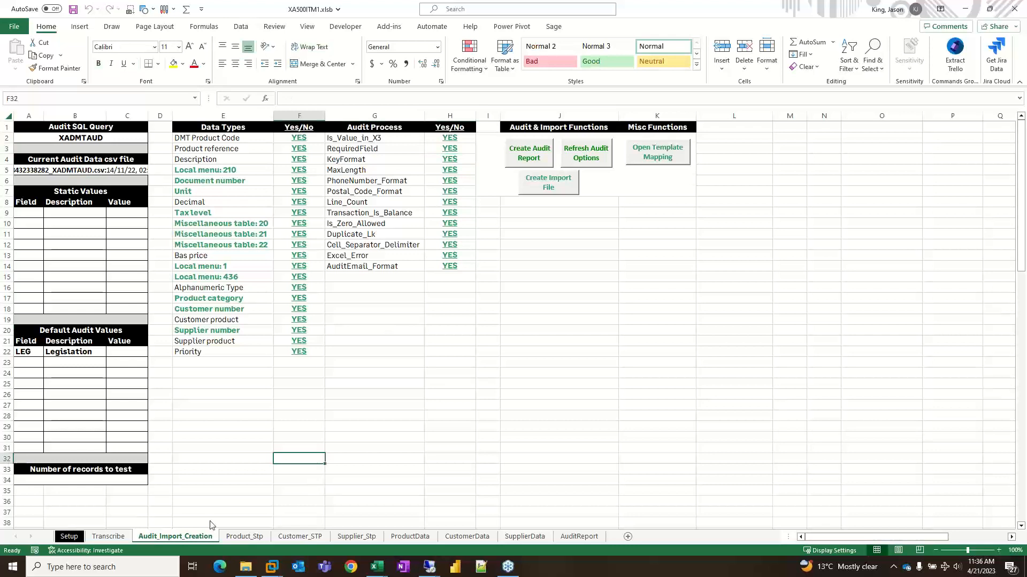
- Review the ProductData, CustomerData and SupplierData data sheet assignments on the Setup sheet
left_click(70, 539)
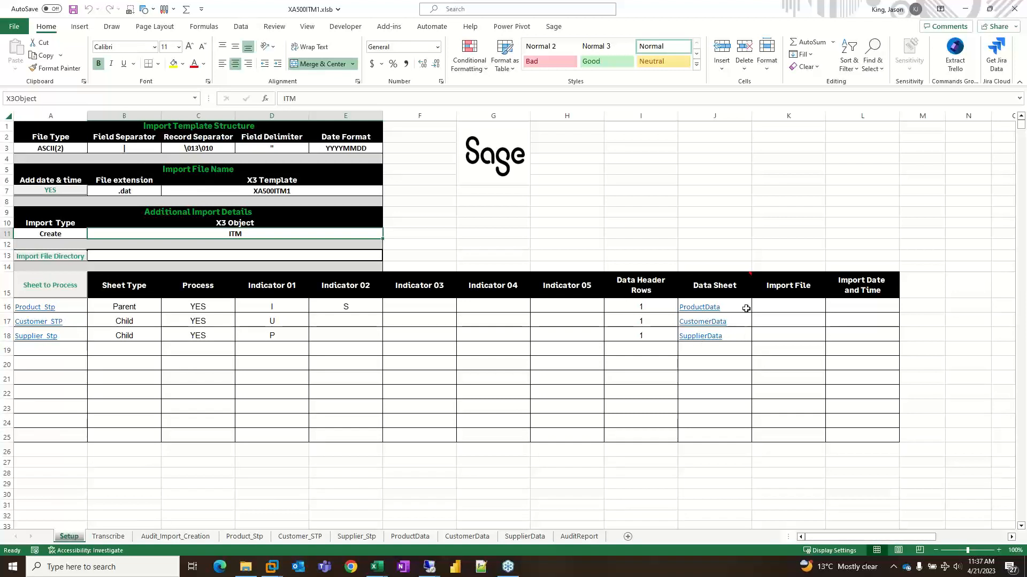
left_click_drag(745, 308, 743, 337)
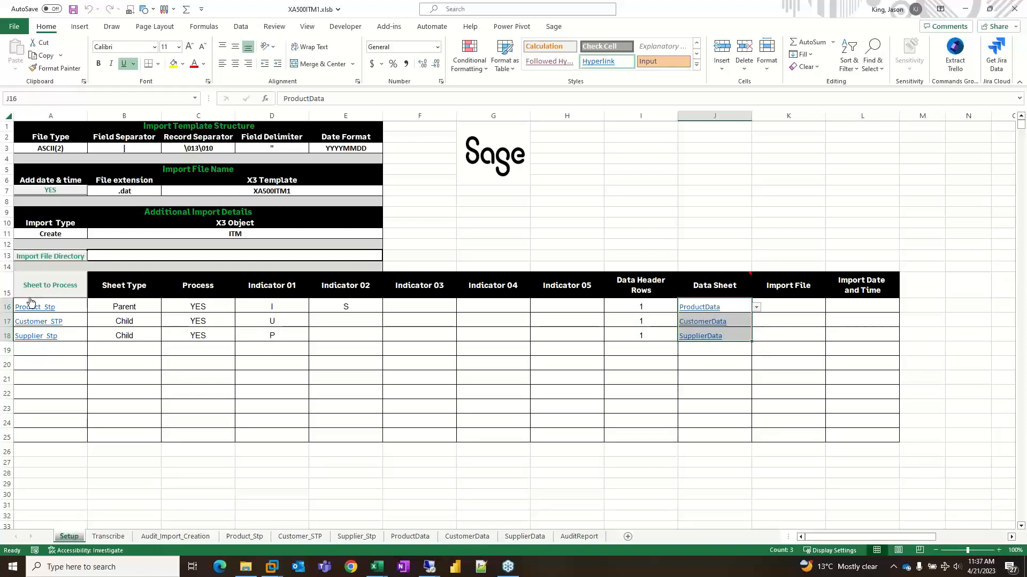
- Review the ProductData, CustomerData, SupplierData and Product_Stp sheets before loading data, and return to the Setup sheet
left_click(584, 245)
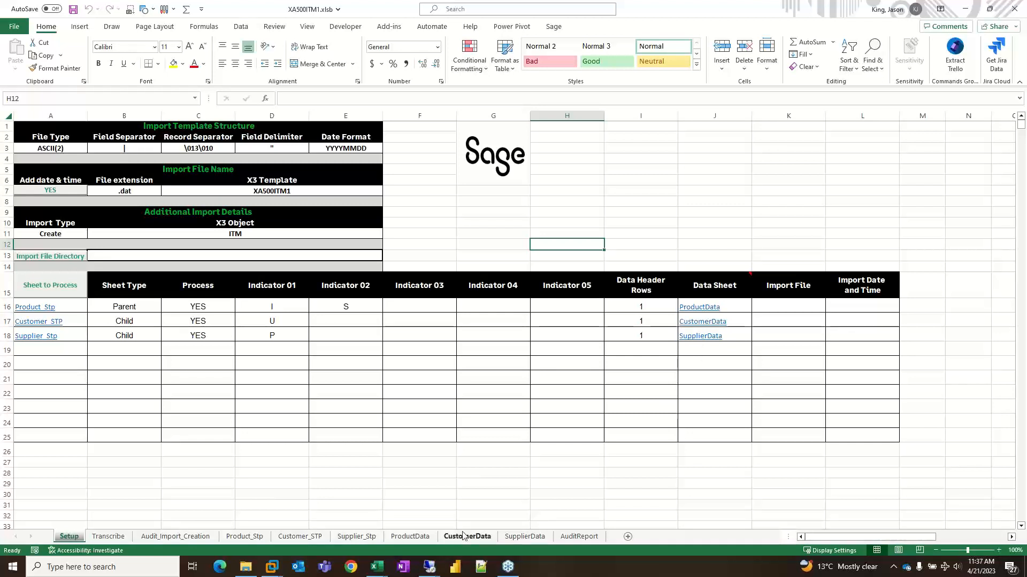
left_click(404, 537)
left_click(466, 538)
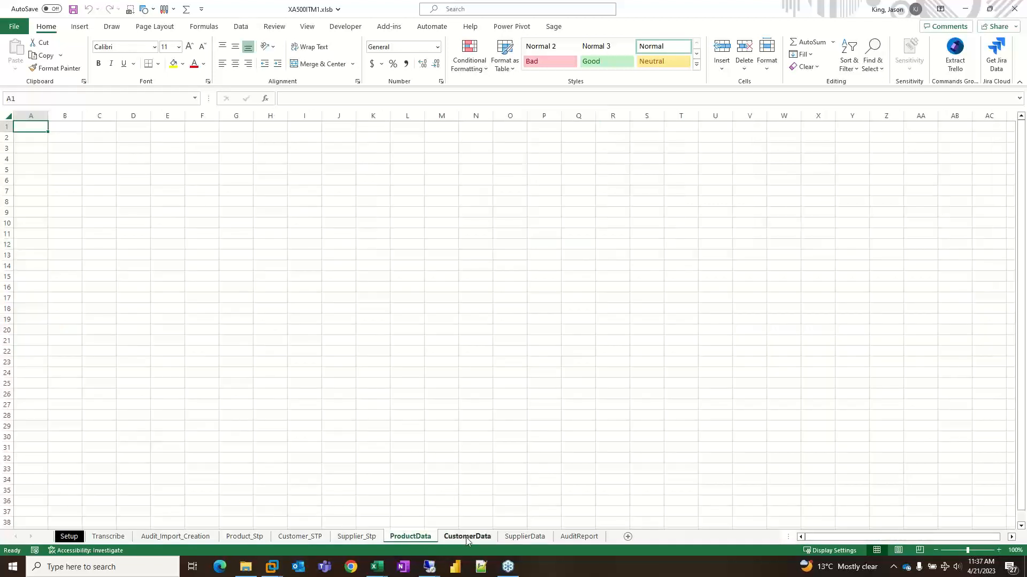
left_click(526, 538)
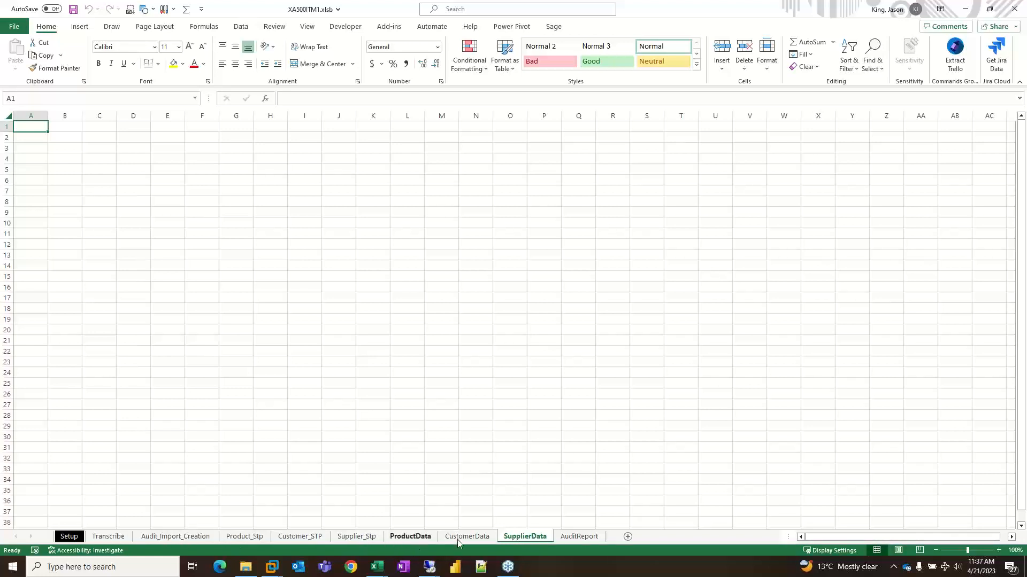
left_click(235, 538)
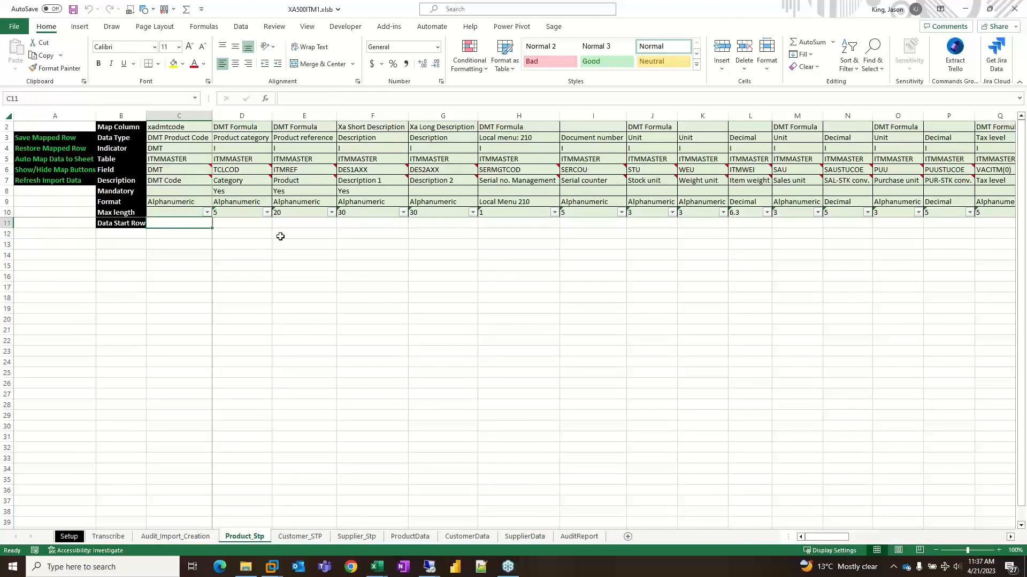
left_click(75, 536)
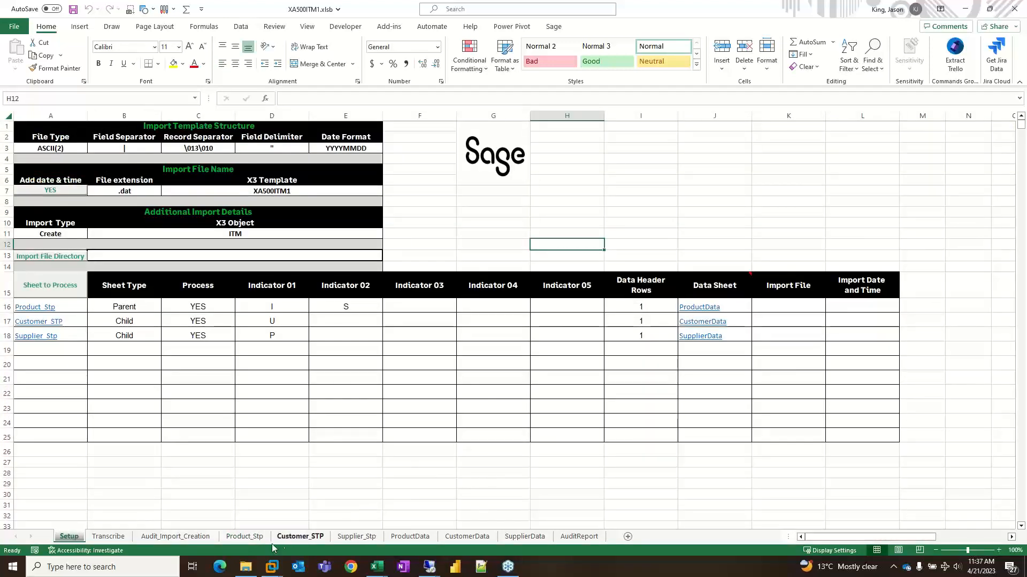
- Examine the SQL scripts in the Xa500Create Data views folder and the workbooks in the SAGE500 X3Data Product folder
left_click(246, 567)
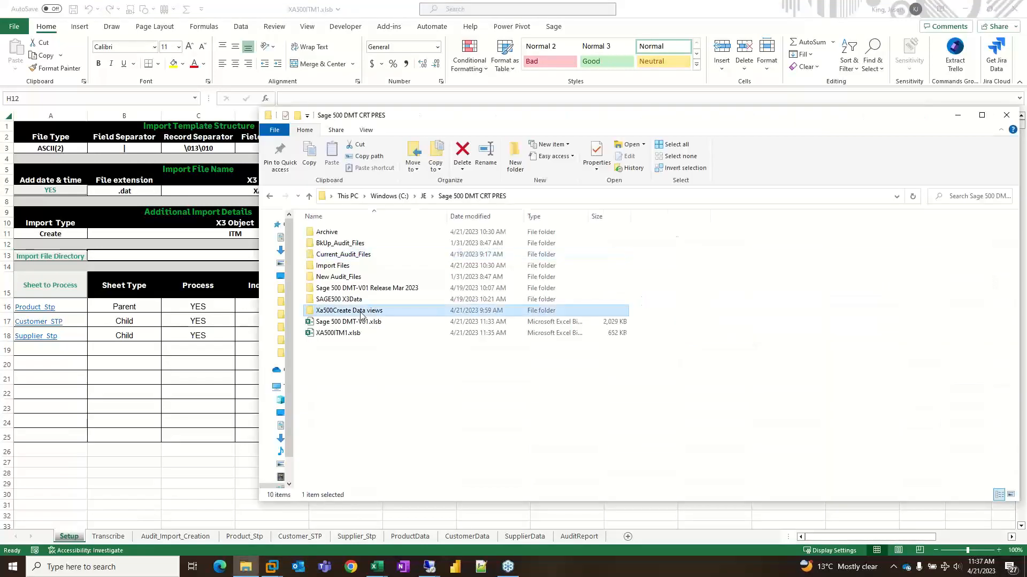
double_click(361, 311)
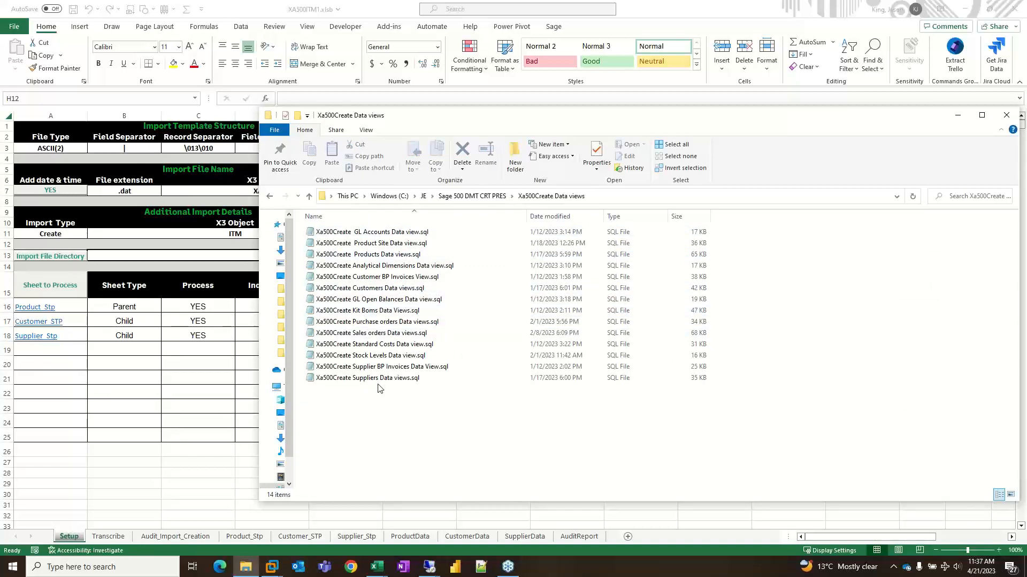
left_click(486, 197)
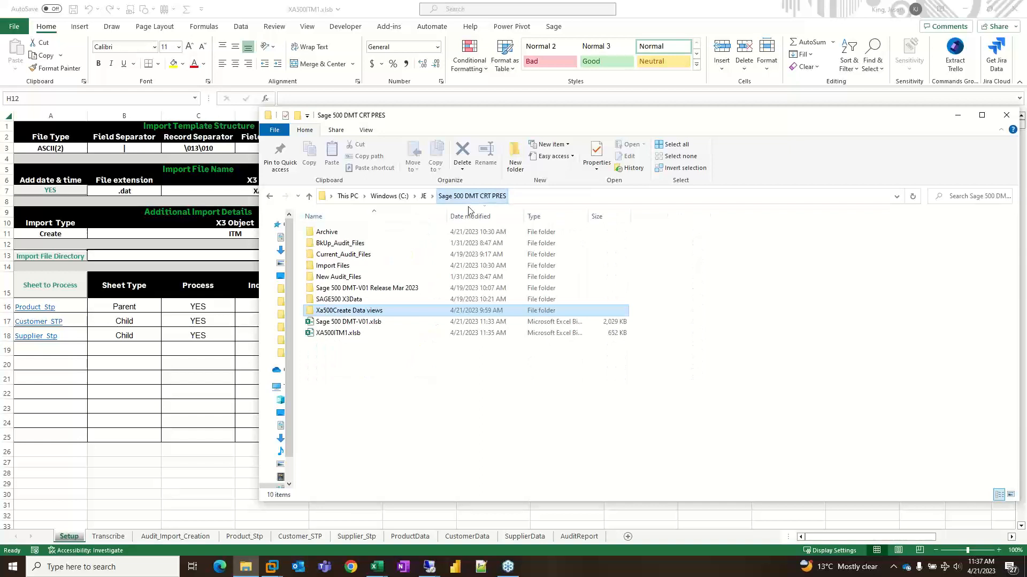
double_click(357, 299)
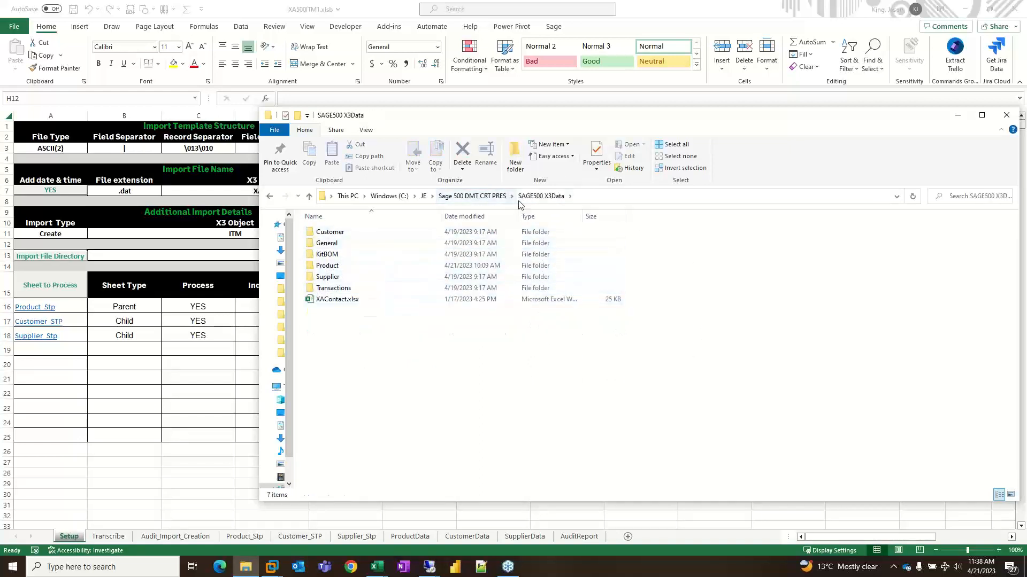
double_click(340, 267)
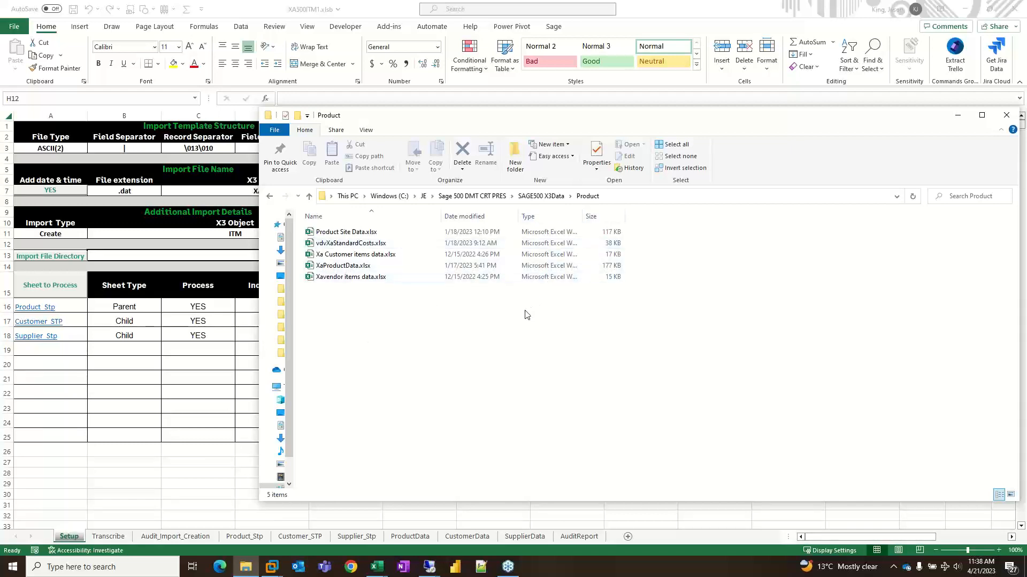
left_click(96, 485)
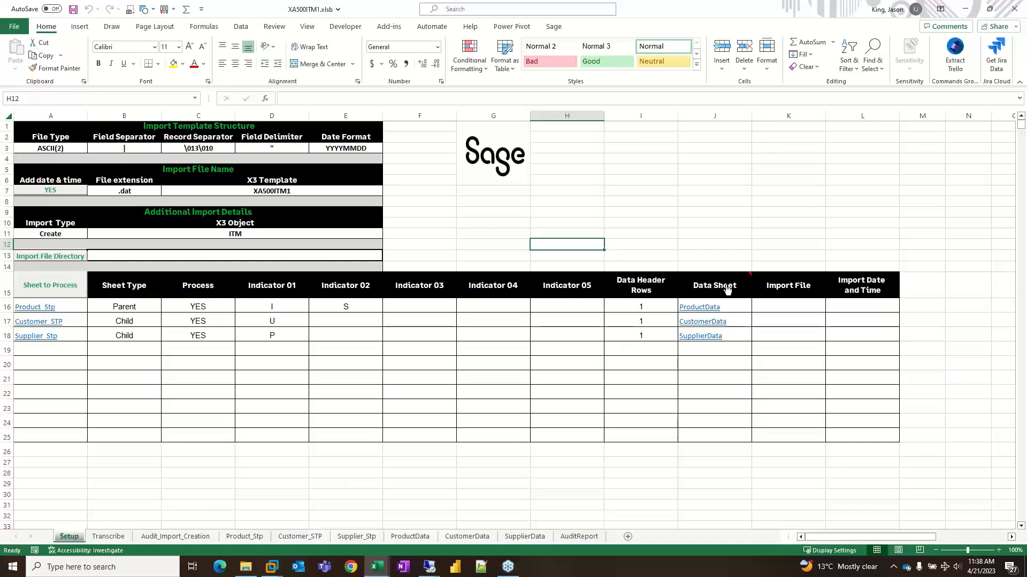
- Import the workbooks from the SAGE500 X3Data\Product folder into the data sheets assigned on the Setup sheet
mouse_move(705, 293)
left_click(695, 291)
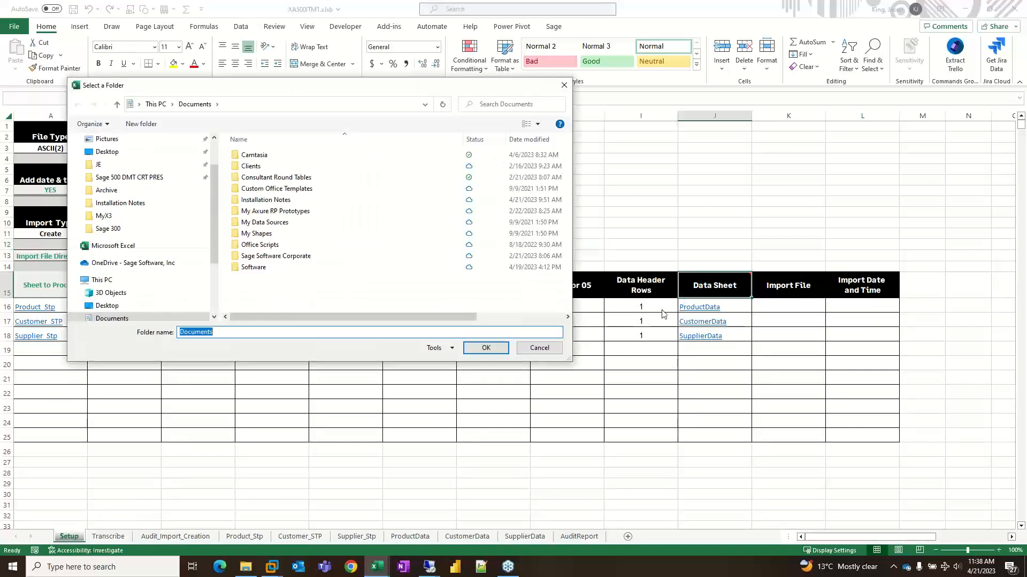
left_click(128, 178)
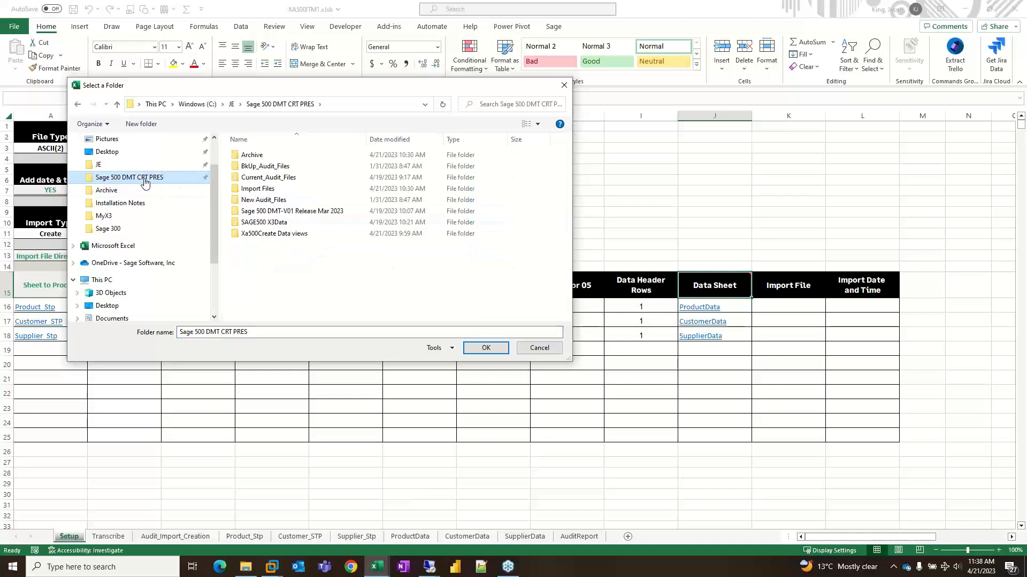
double_click(273, 222)
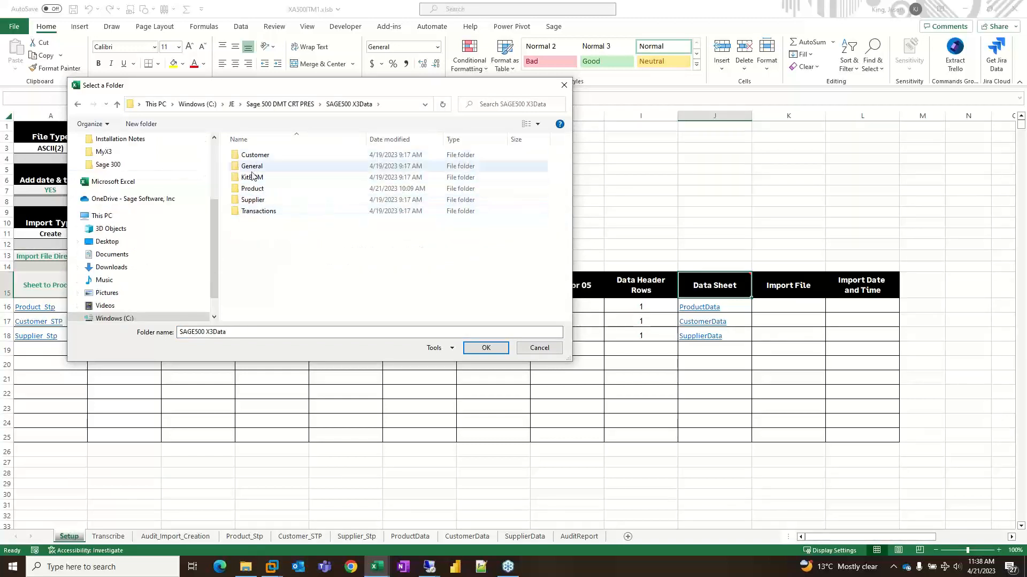
double_click(253, 188)
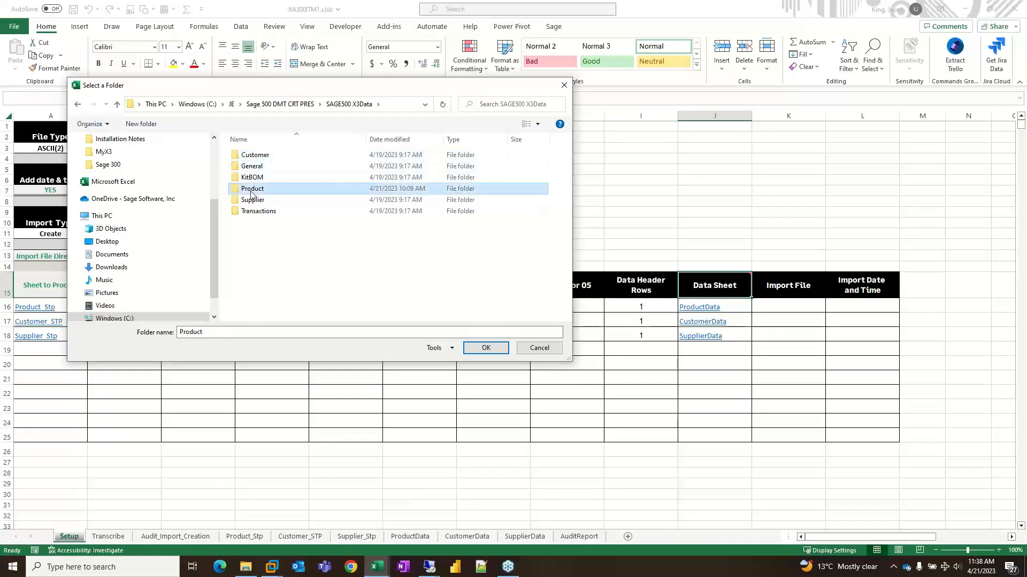
left_click(314, 110)
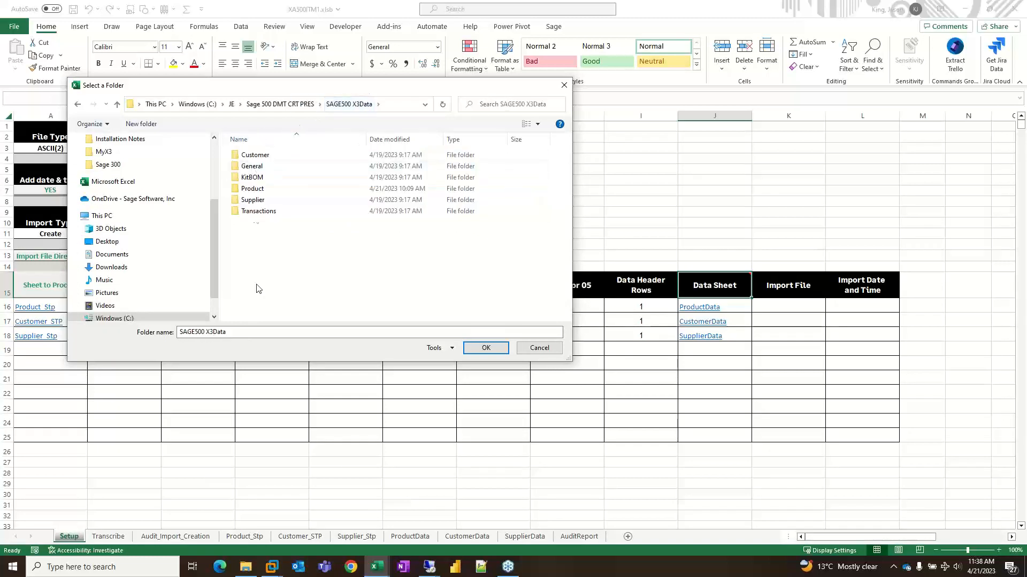
double_click(257, 192)
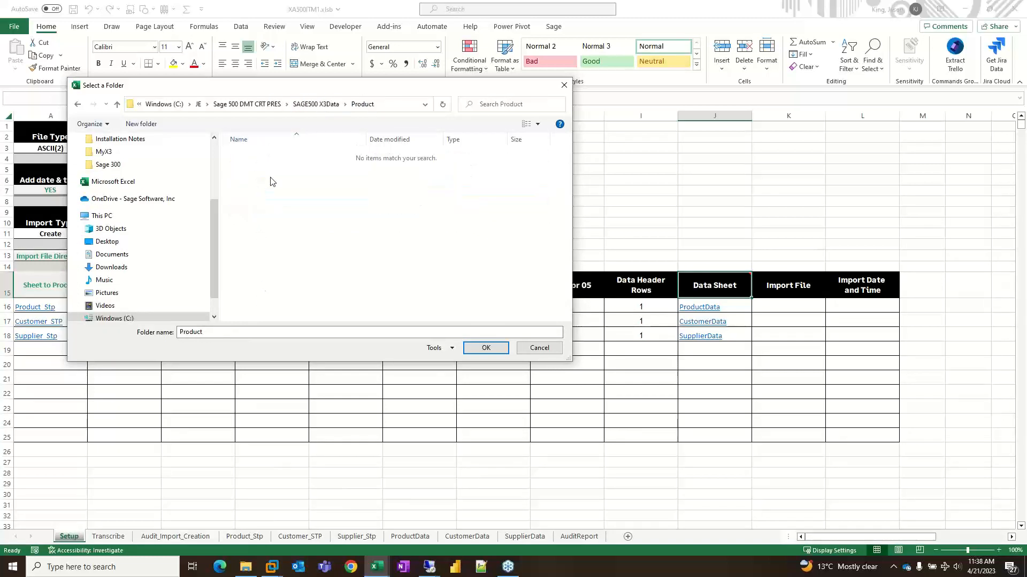
left_click(246, 567)
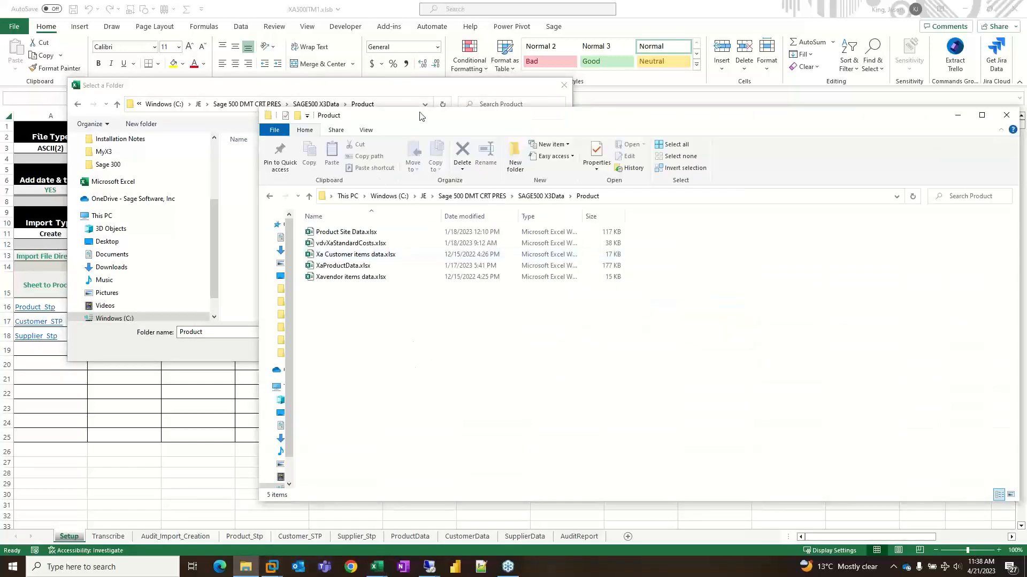
left_click_drag(421, 116, 417, 177)
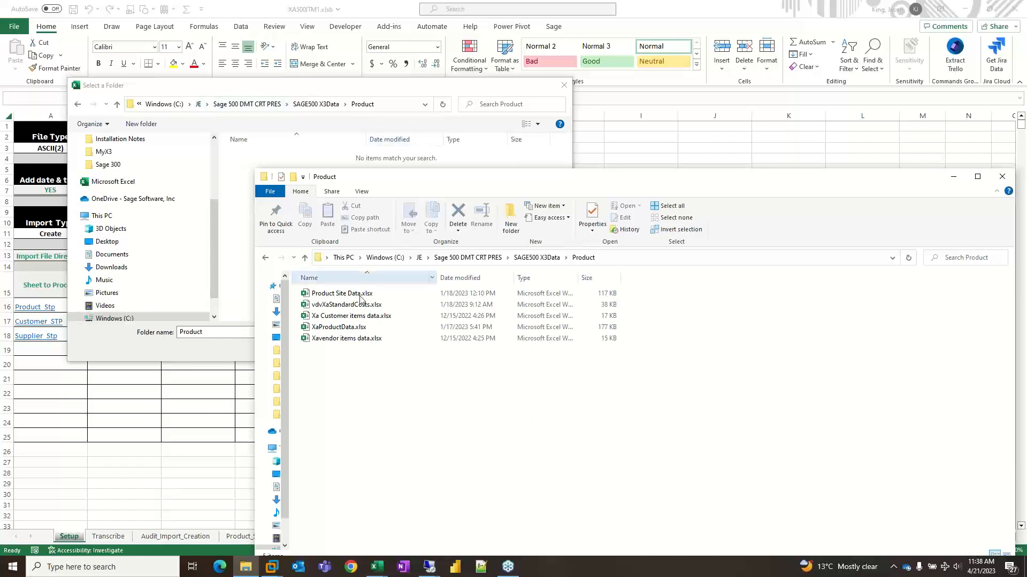
left_click(313, 151)
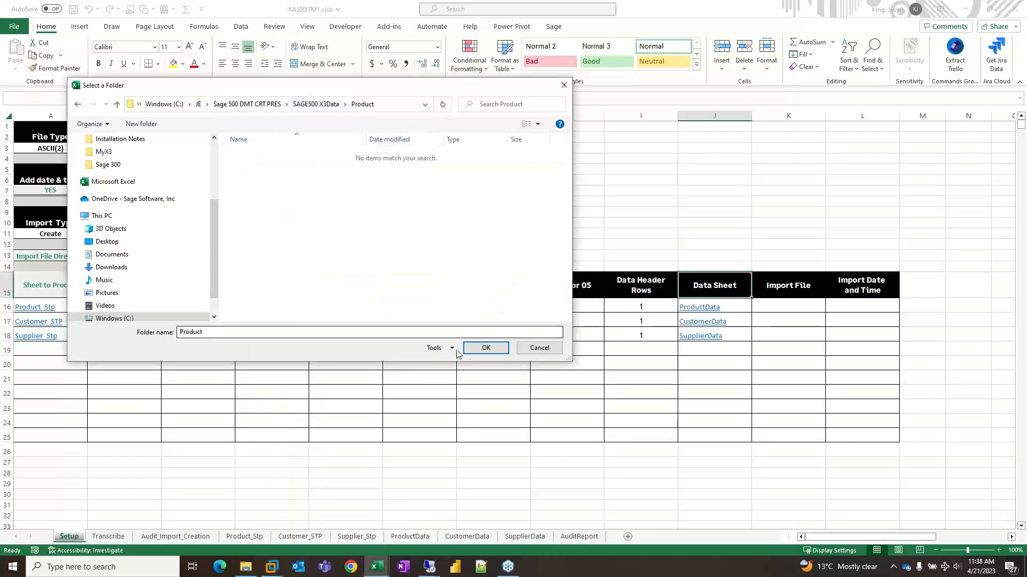
left_click(485, 348)
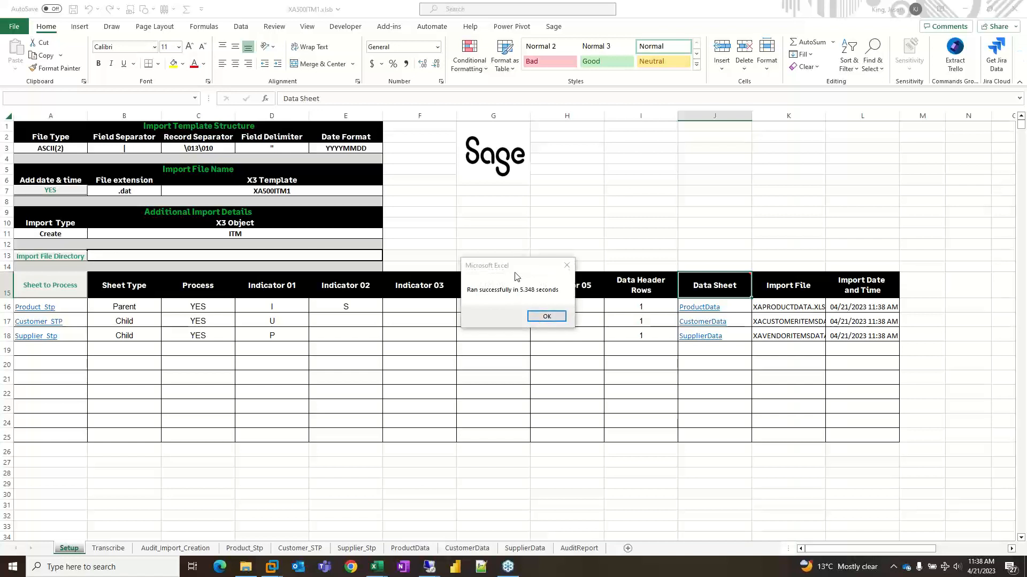
left_click(547, 317)
- Widen the Import File column to fit the file names and compare them with the workbooks in the Product folder
left_click(812, 116)
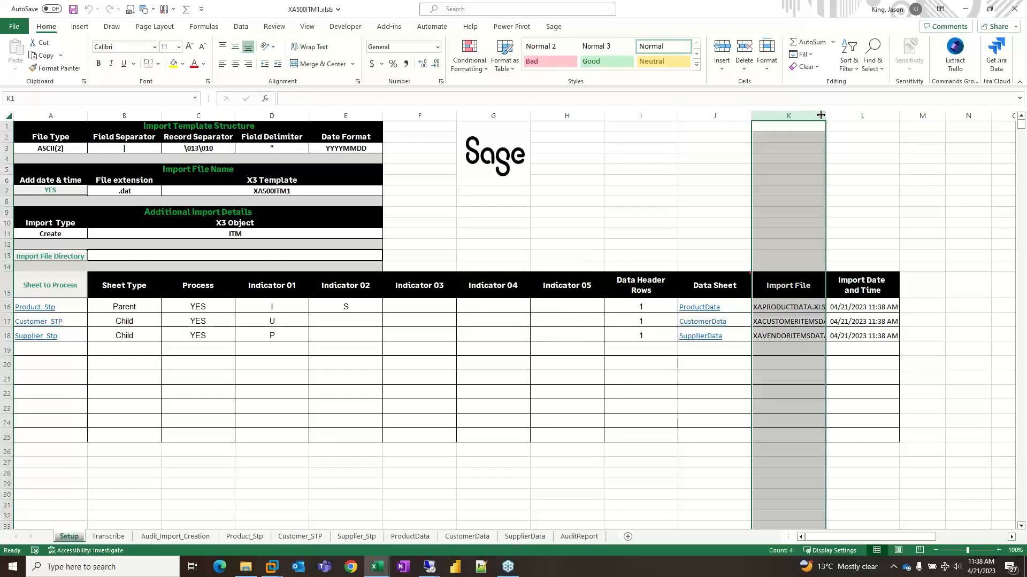
left_click_drag(826, 116, 861, 118)
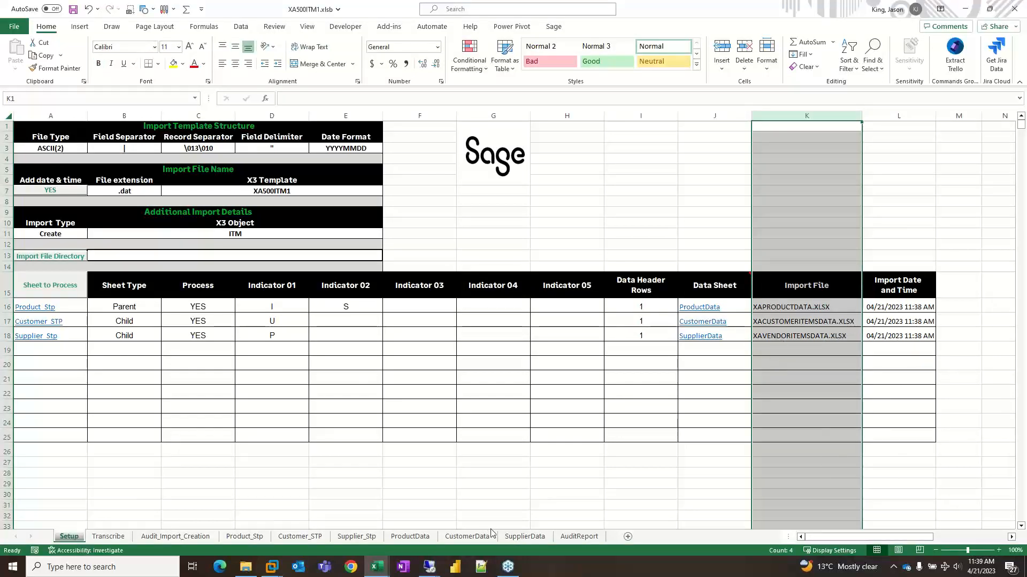
left_click(246, 568)
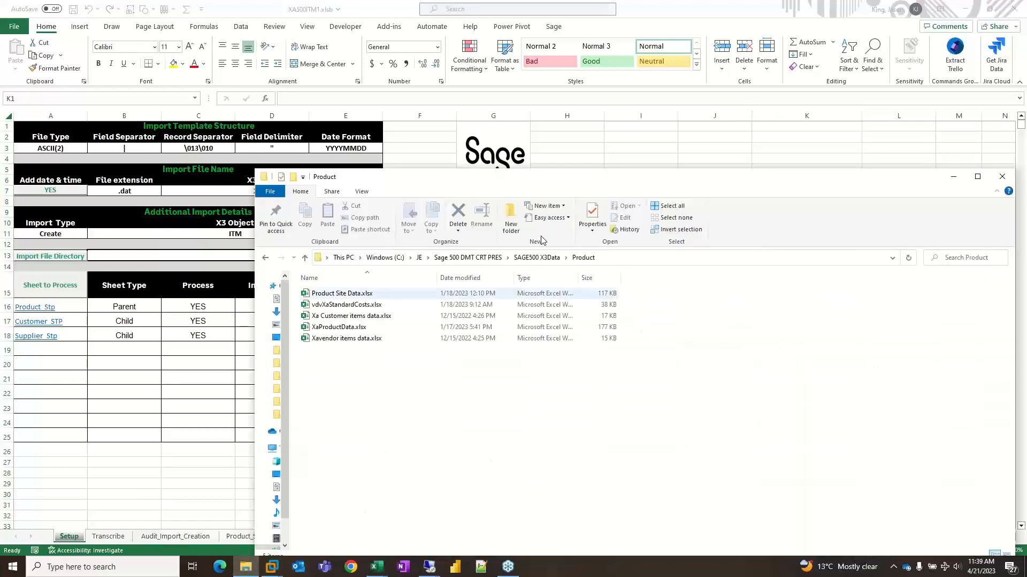
left_click_drag(579, 185, 601, 373)
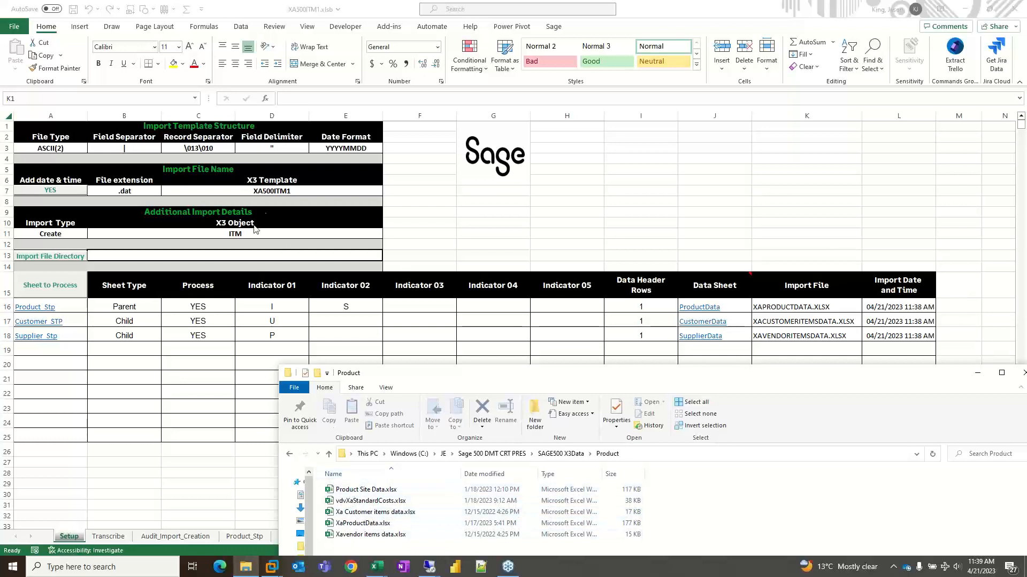
- Check the X3 template code on the Setup sheet and review the imported records on the ProductData, CustomerData and SupplierData sheets
left_click(257, 190)
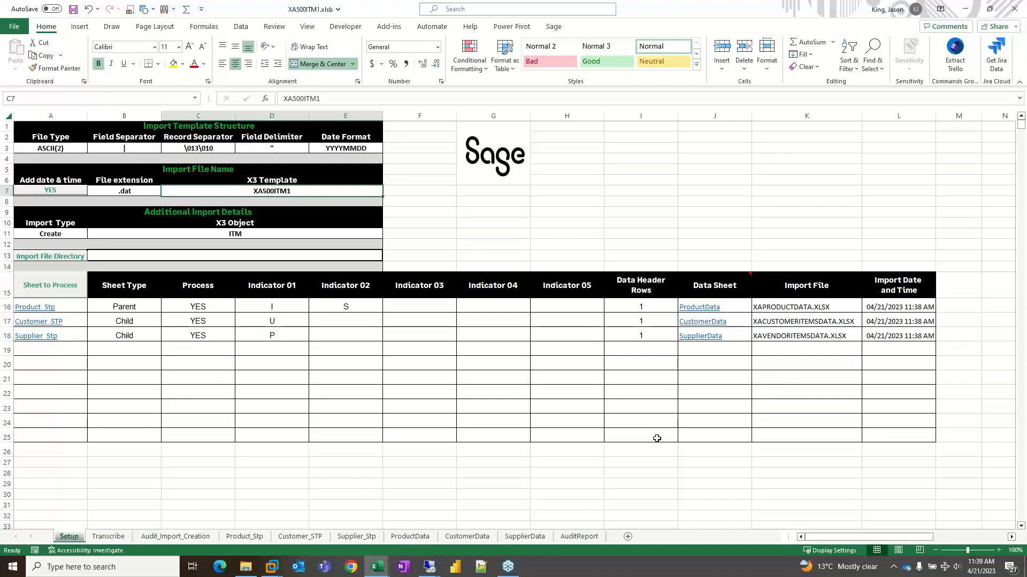
left_click(410, 537)
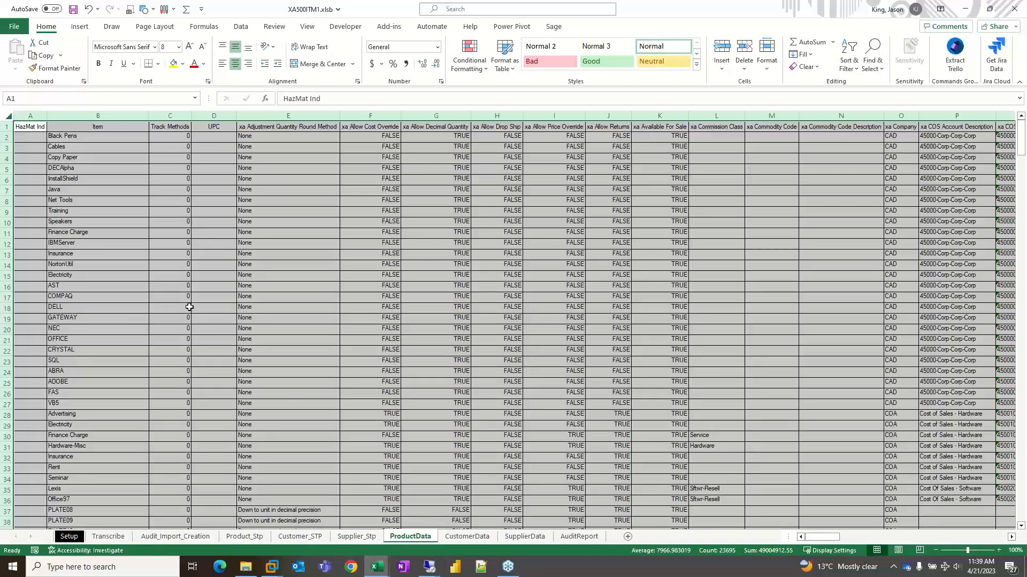
left_click(455, 537)
left_click(523, 537)
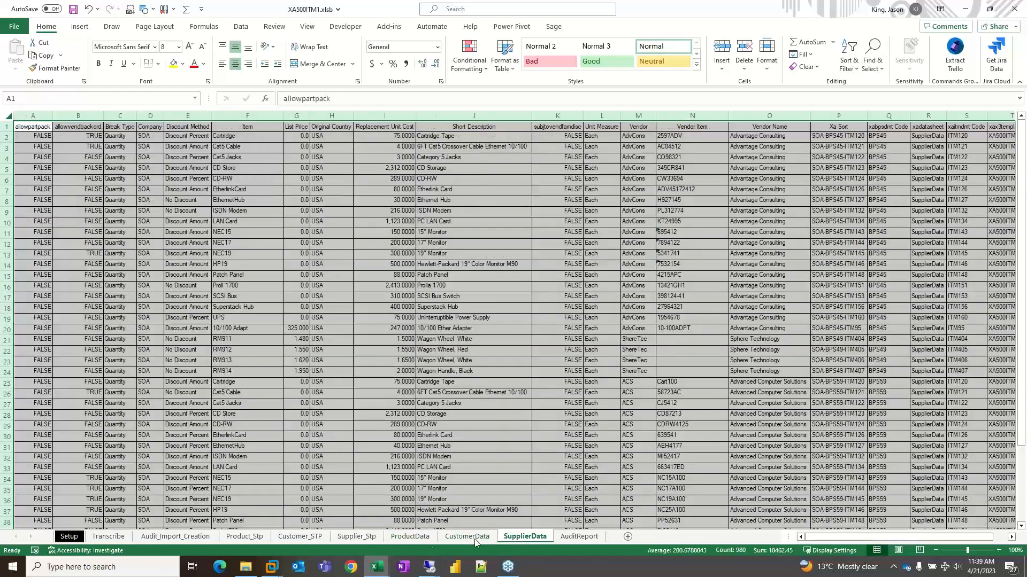
- Highlight the first xax3templatecode1 value on the ProductData sheet in yellow and compare it with the X3 template on Setup
left_click(408, 538)
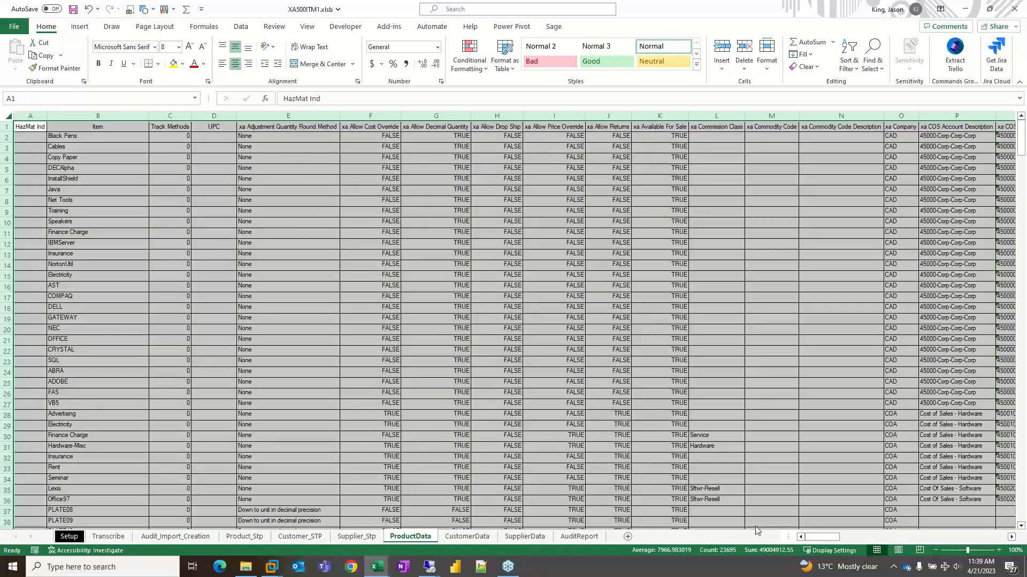
left_click_drag(845, 537, 1006, 537)
left_click(870, 116)
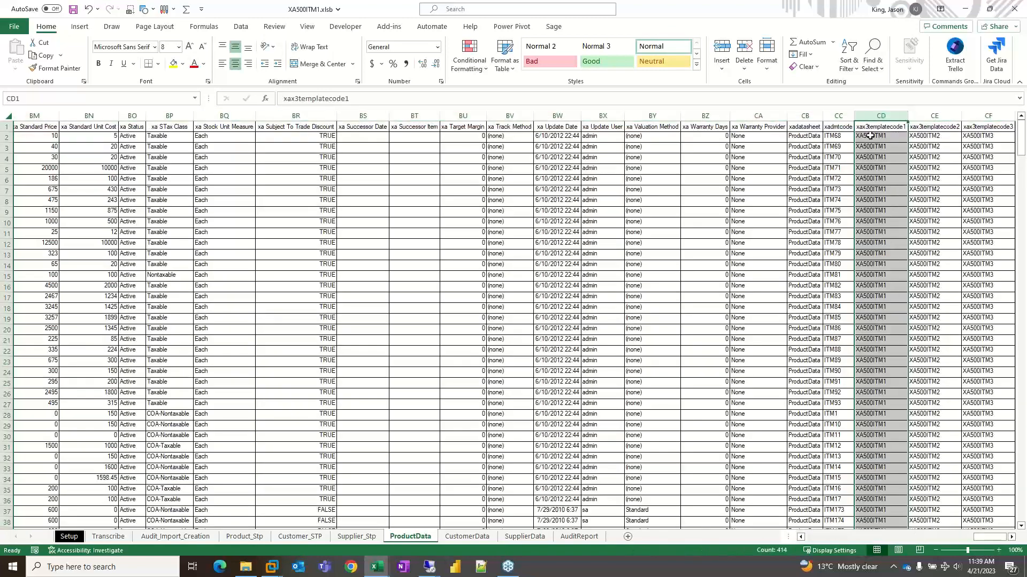
left_click(870, 136)
left_click(173, 64)
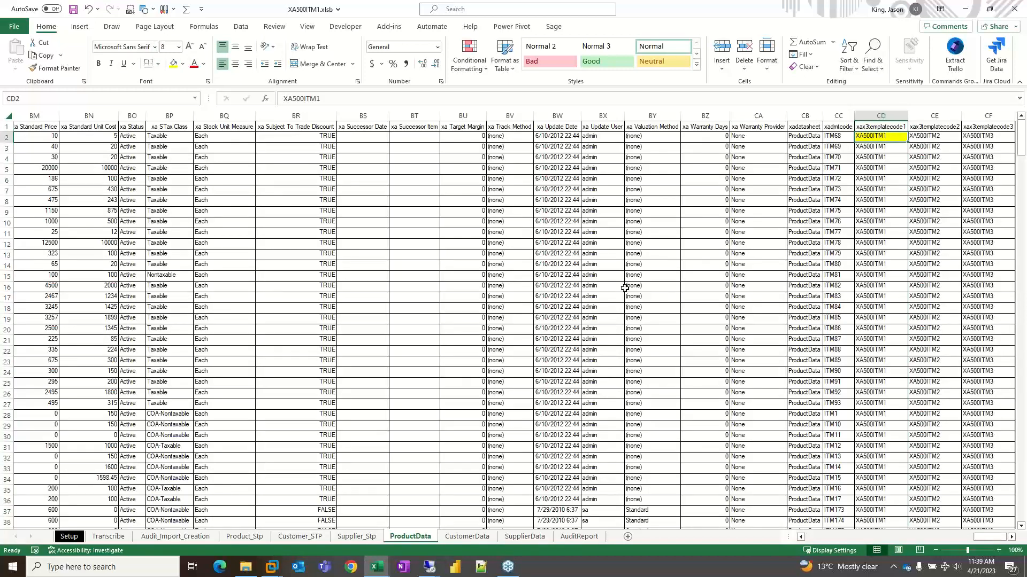
left_click(78, 533)
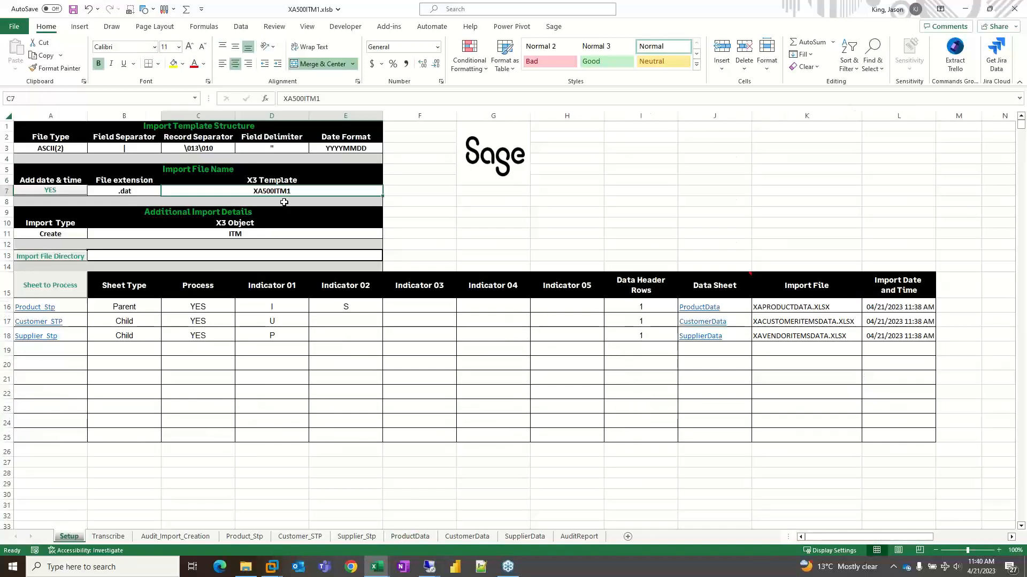
- Fill the Xa Sort header on the ProductData sheet with yellow and select that column
left_click(413, 537)
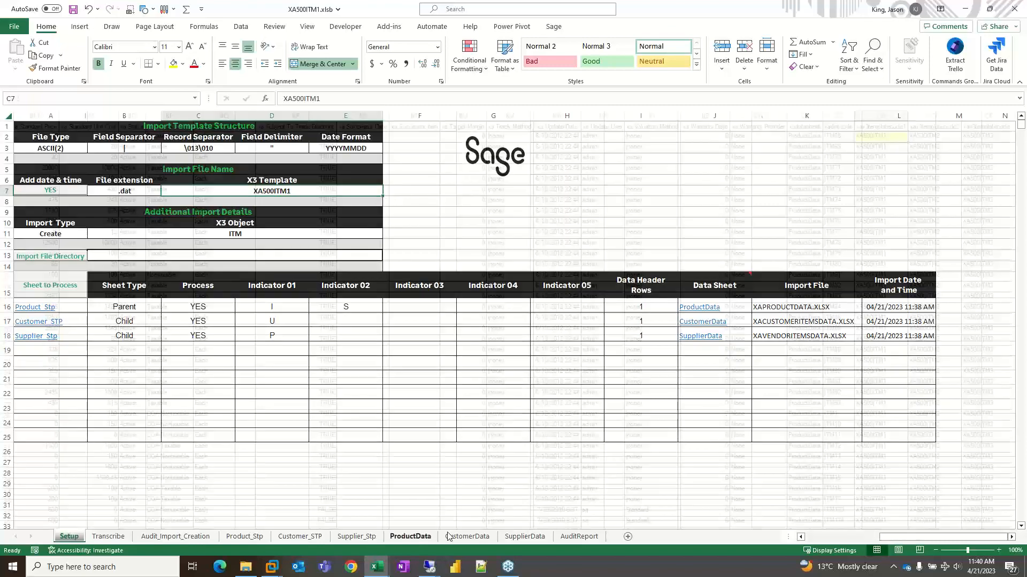
left_click_drag(986, 536, 978, 537)
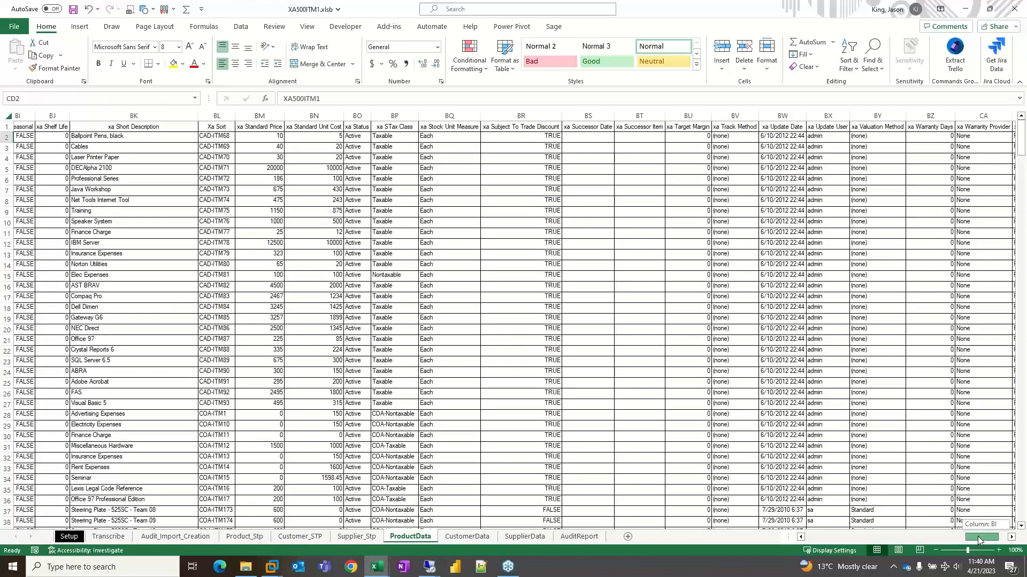
left_click(216, 127)
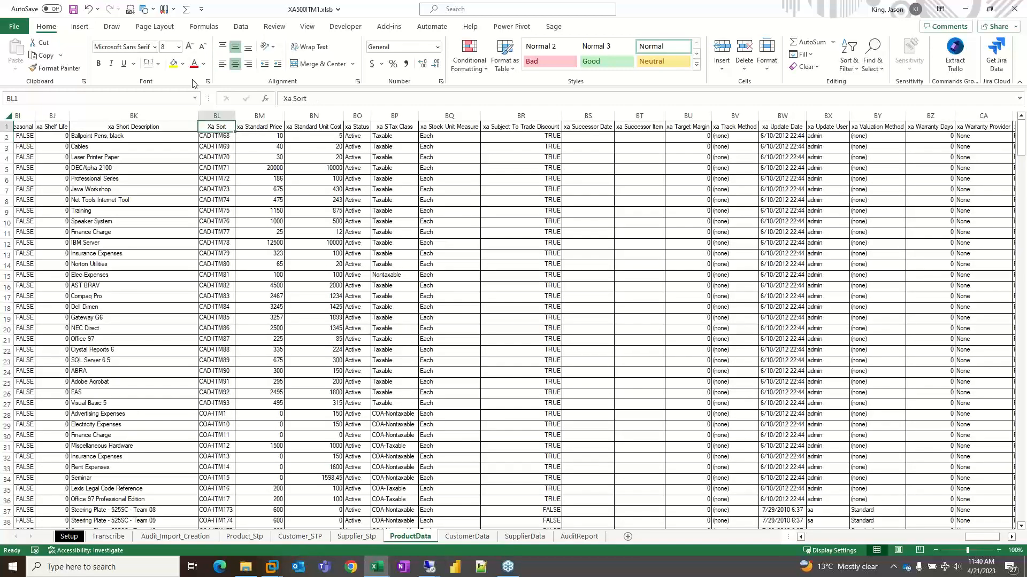
left_click(172, 63)
left_click(217, 116)
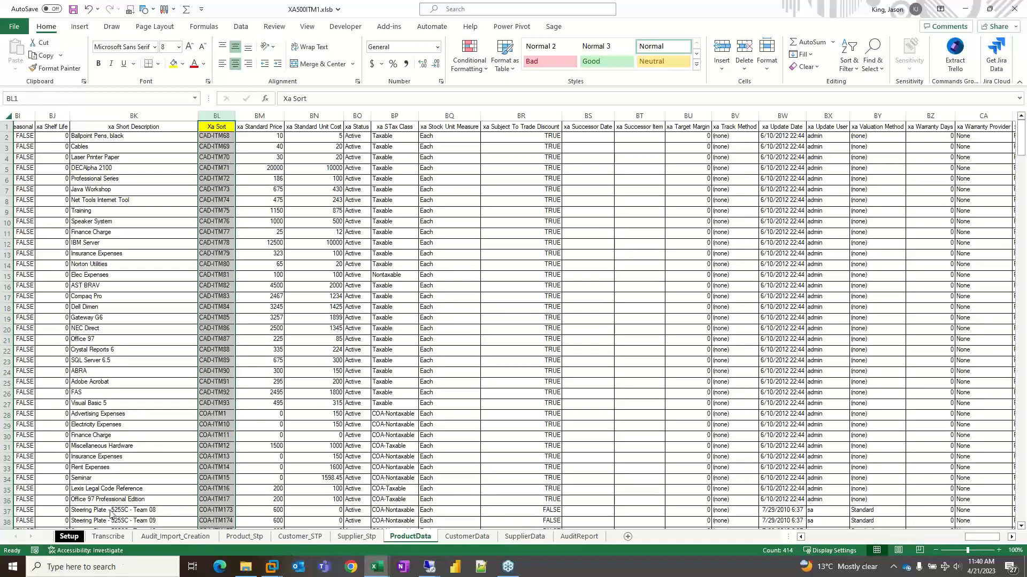
- Check the Product_Stp row on the Setup sheet, and widen the short and long description columns on Product_Stp
left_click(69, 537)
left_click(747, 309)
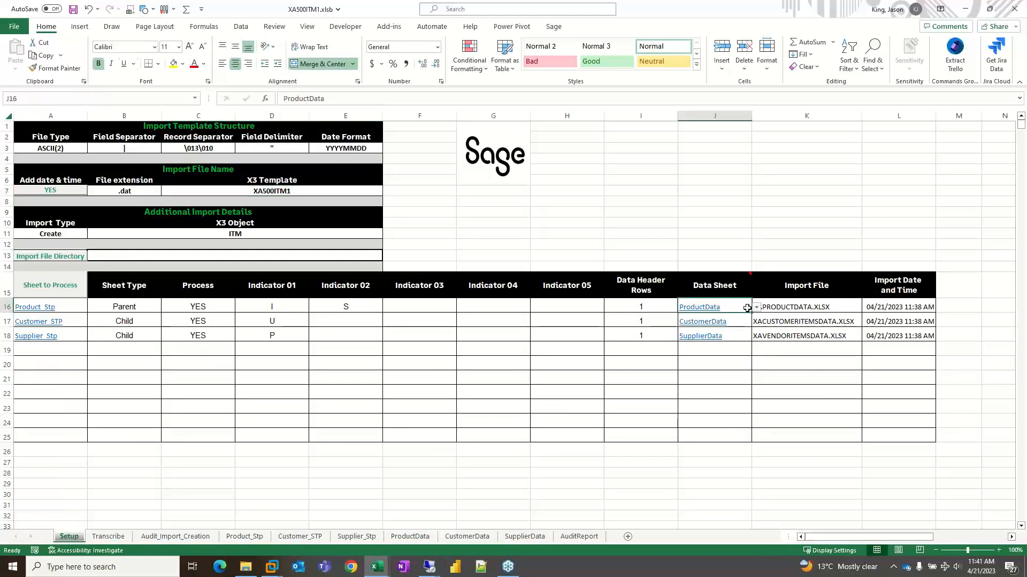
left_click(65, 308)
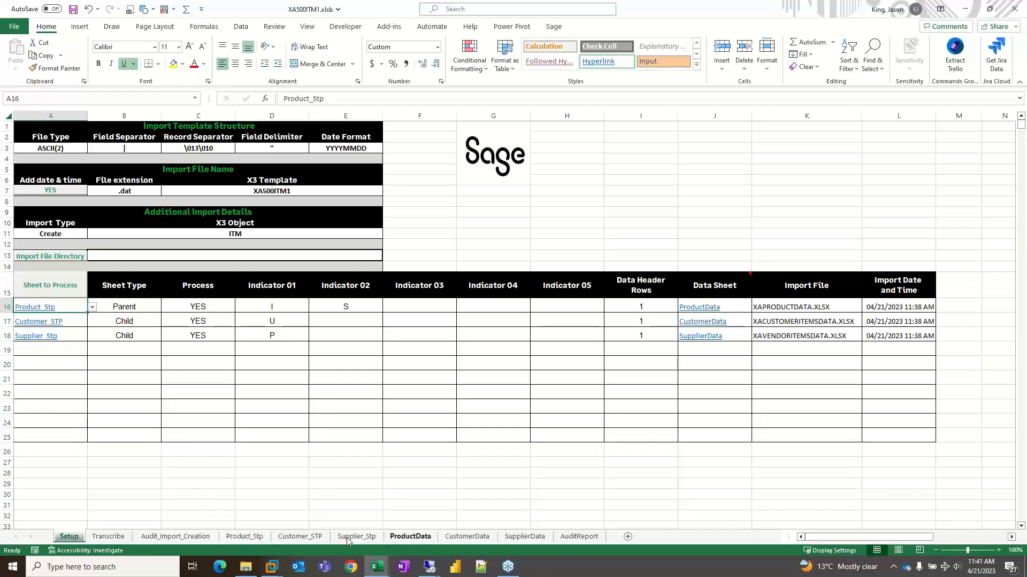
left_click(251, 537)
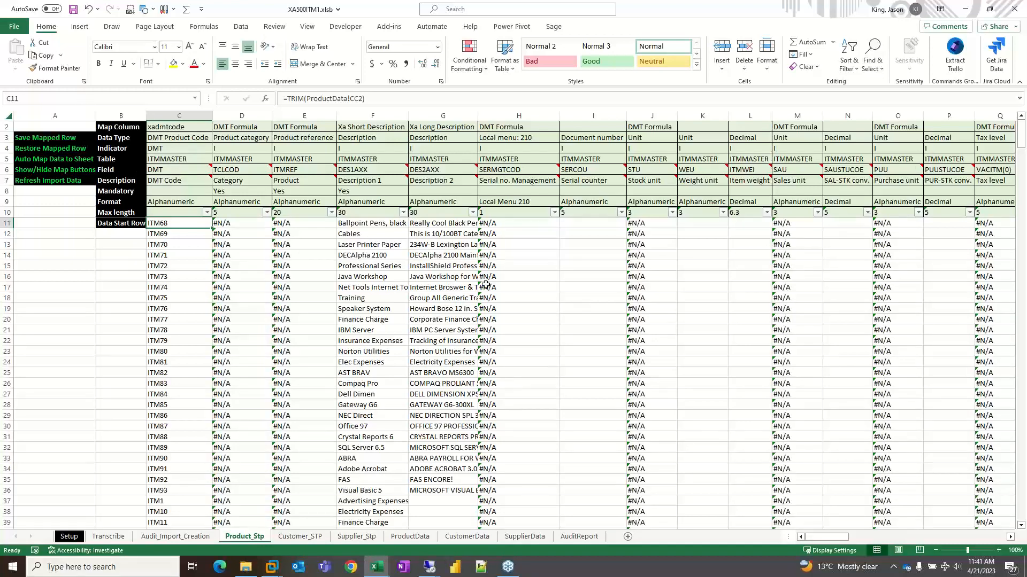
left_click_drag(373, 115, 504, 111)
- Examine the Xa Short Description map column name and the formula in that column's first data row on Product_Stp
left_click(370, 127)
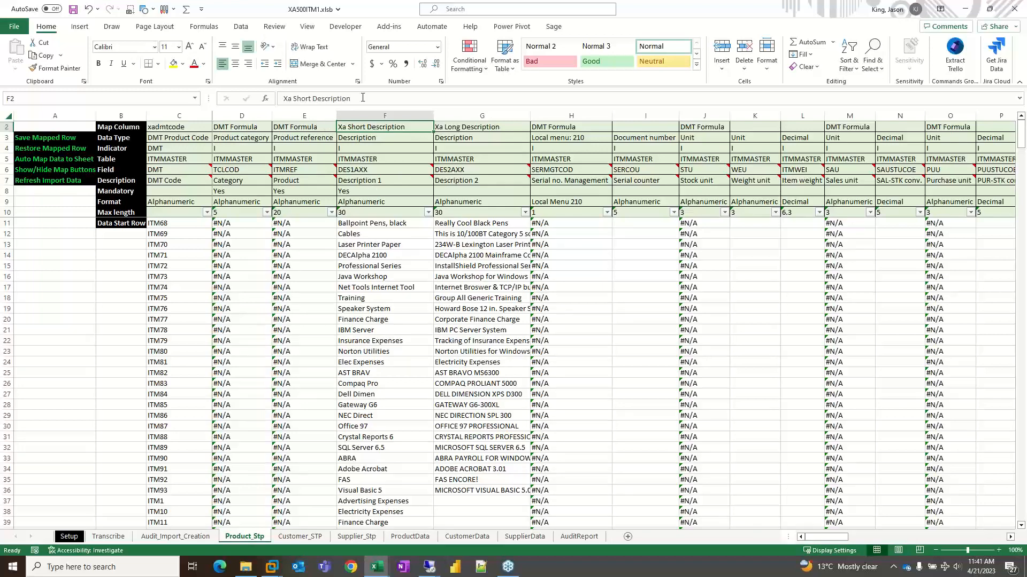
left_click_drag(362, 98, 258, 98)
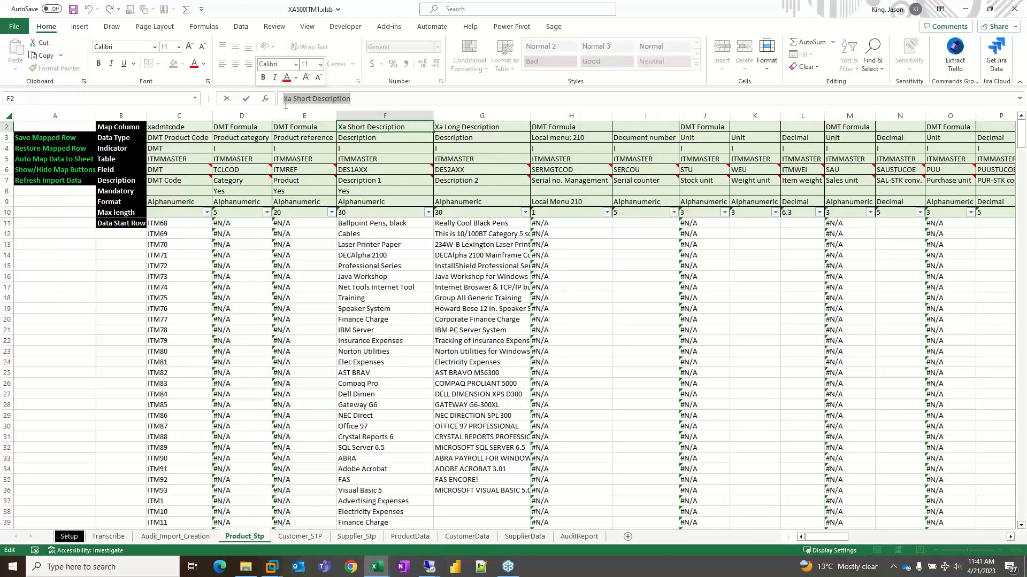
left_click(384, 216)
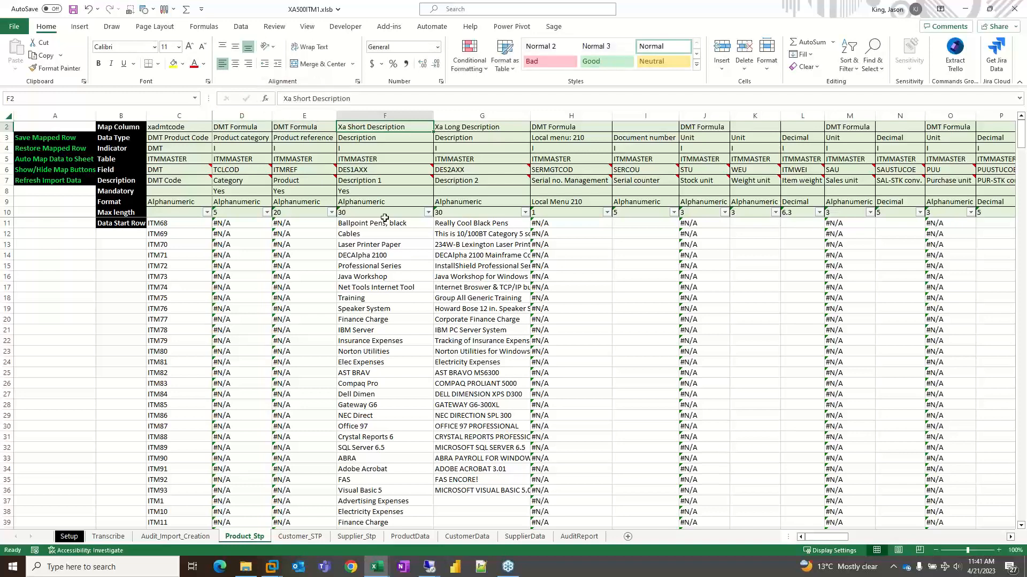
left_click(379, 223)
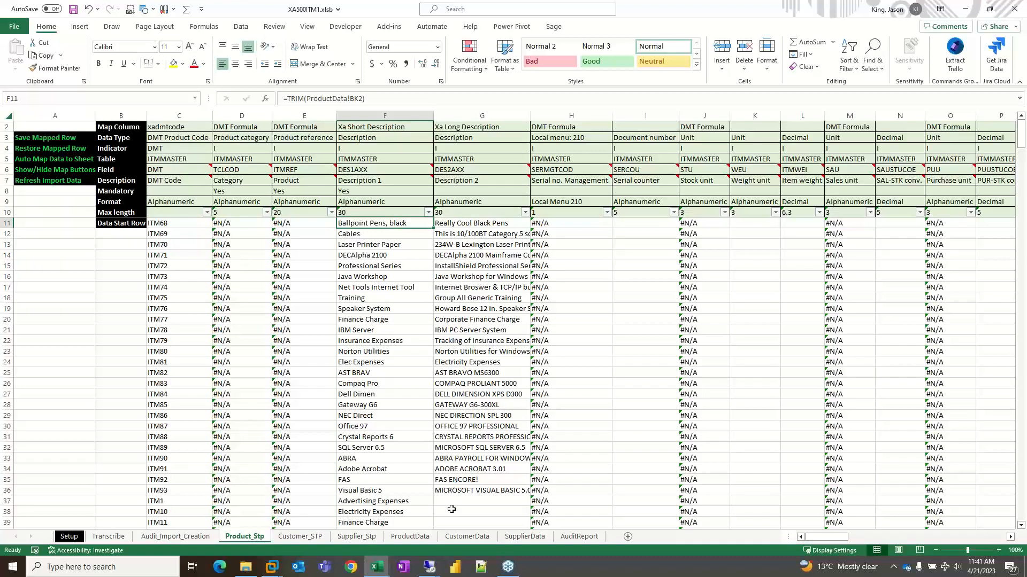
- Locate the source cell BK2 on the ProductData sheet and fill the xa Short Description header with yellow
left_click(410, 536)
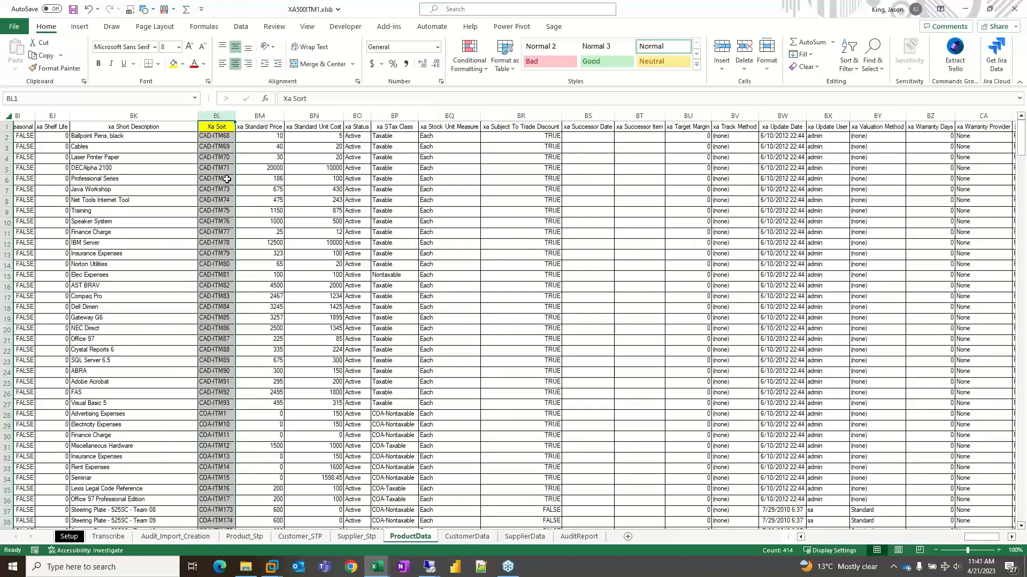
left_click(134, 136)
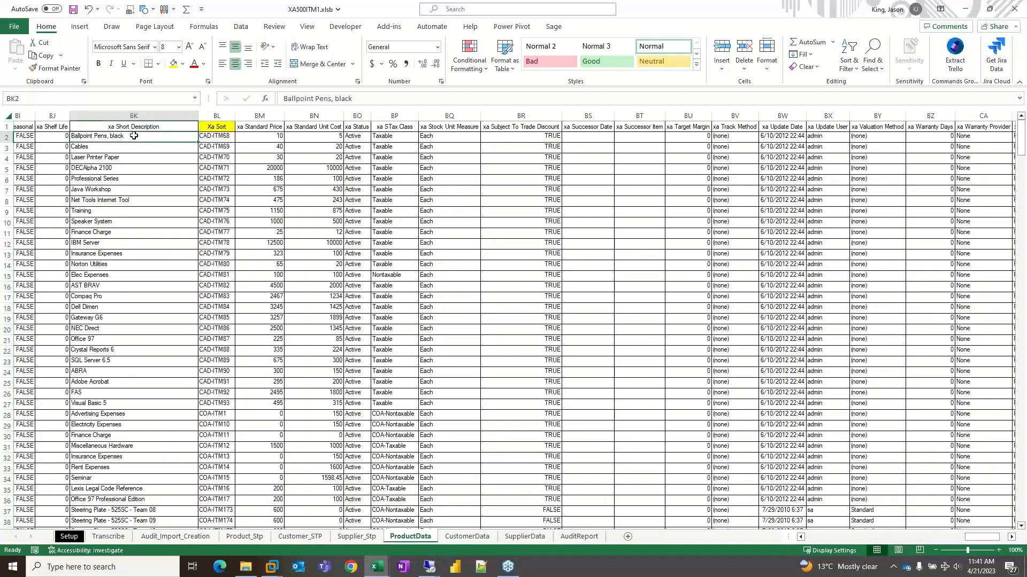
left_click(135, 129)
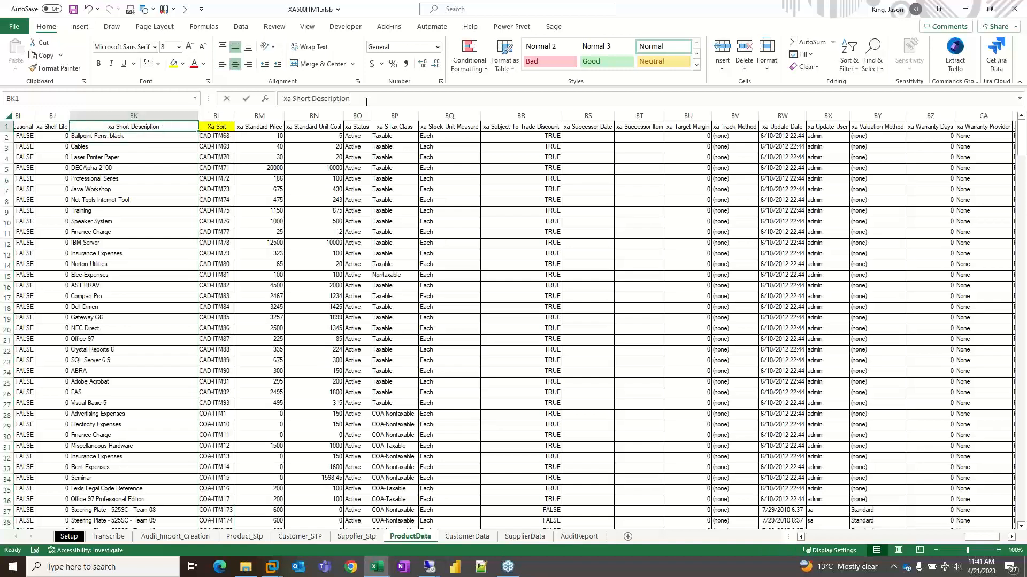
left_click_drag(353, 98, 282, 99)
left_click(173, 64)
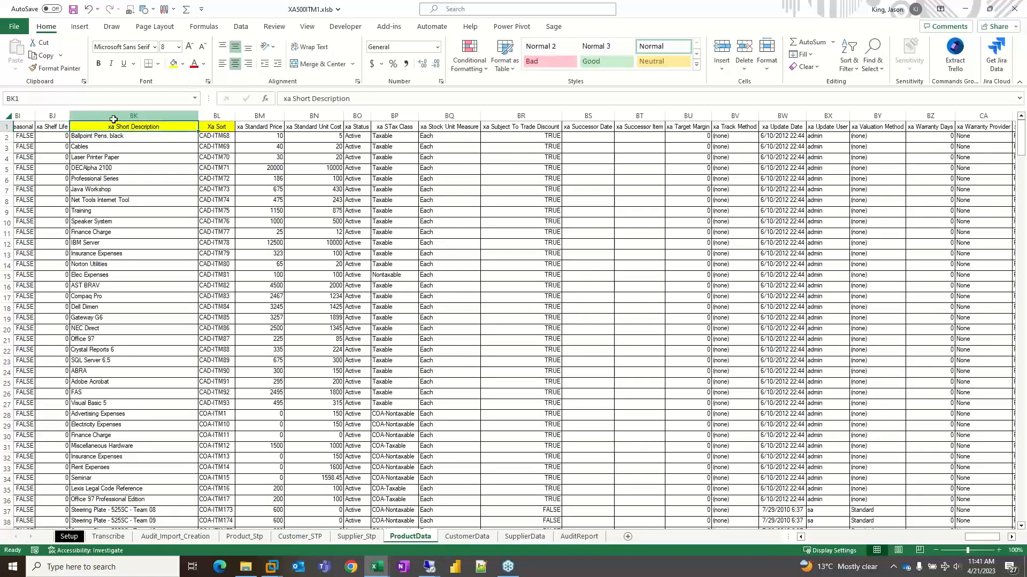
- Review the map columns across the Product_Stp sheet, including the DMT Formula columns for product category and product reference
left_click(250, 538)
left_click(364, 126)
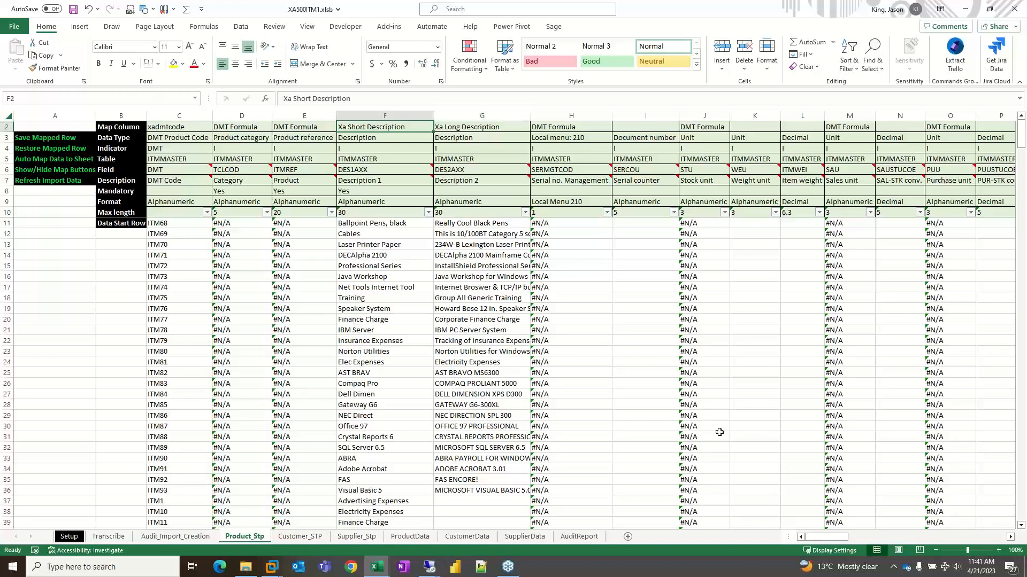
left_click_drag(832, 538, 887, 540)
left_click_drag(906, 537, 819, 538)
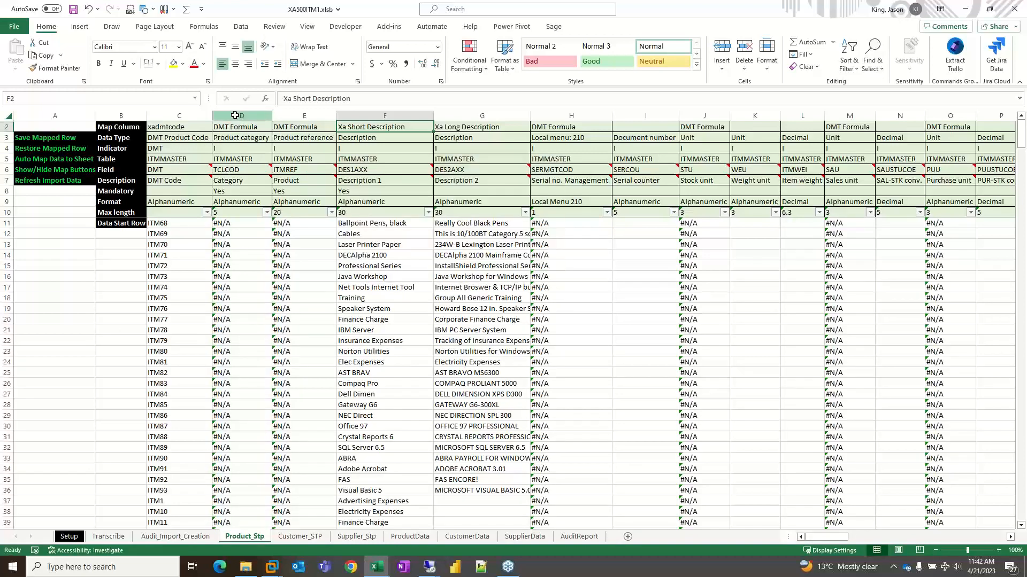
left_click_drag(242, 116, 328, 117)
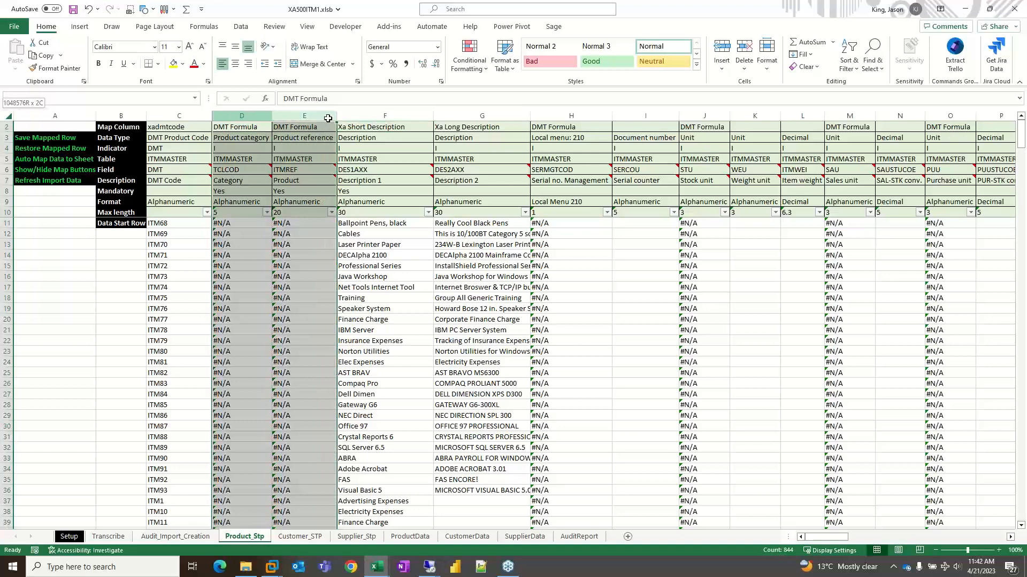
- Trace the precedents of the Product category formula in D11 on Product_Stp to the Xa Item Type column
left_click(243, 223)
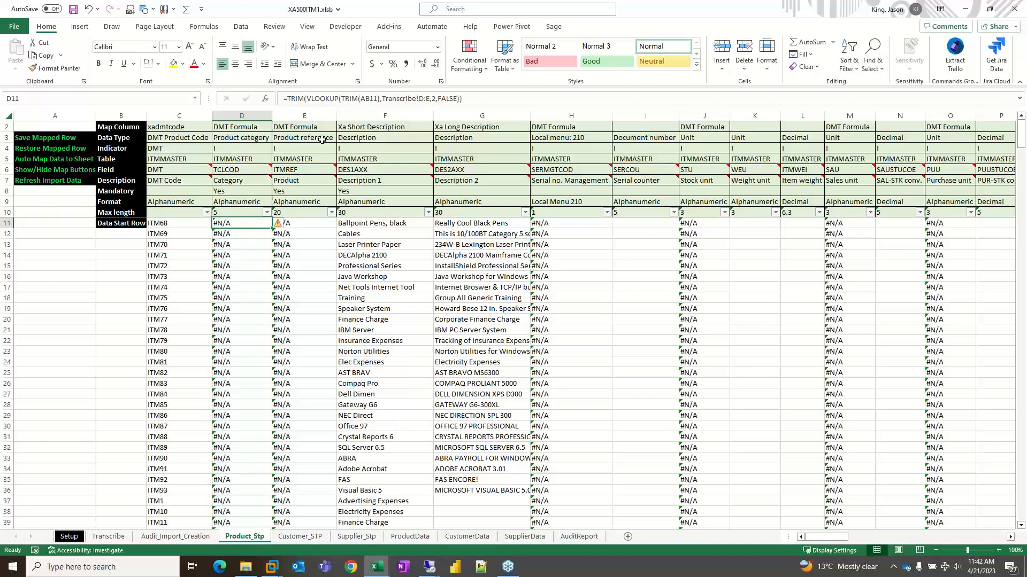
left_click(203, 27)
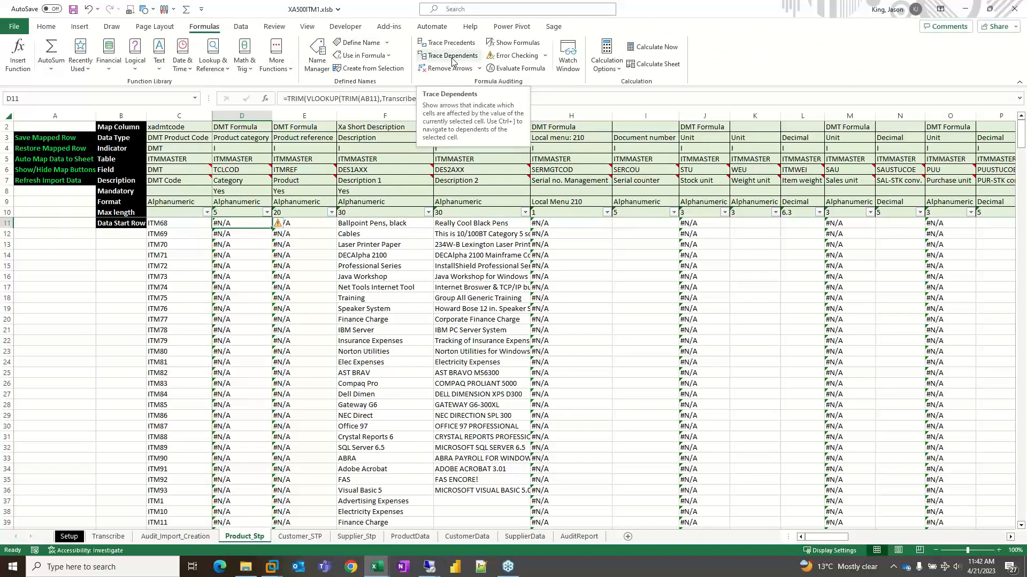
left_click(451, 55)
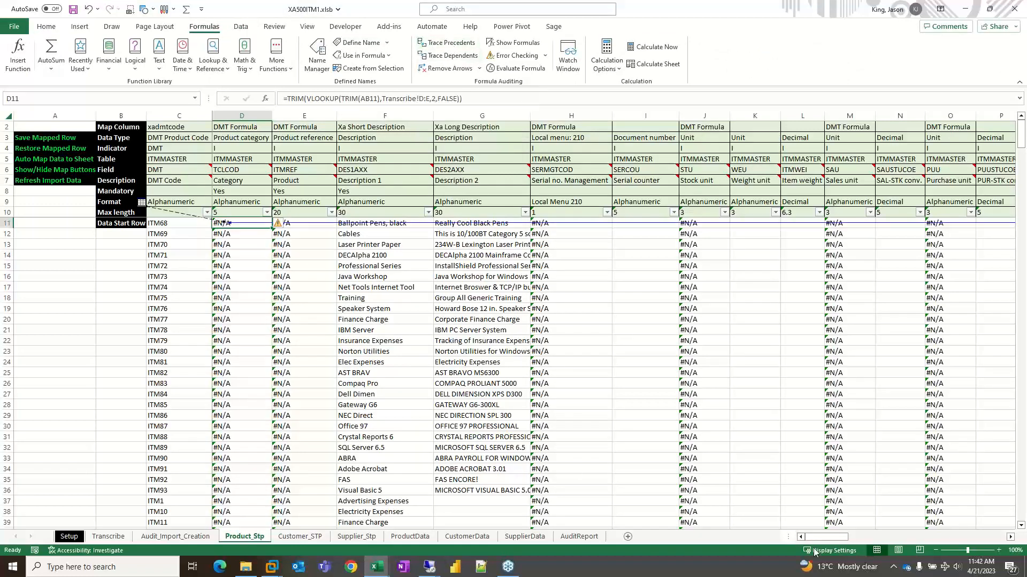
left_click_drag(826, 537, 910, 535)
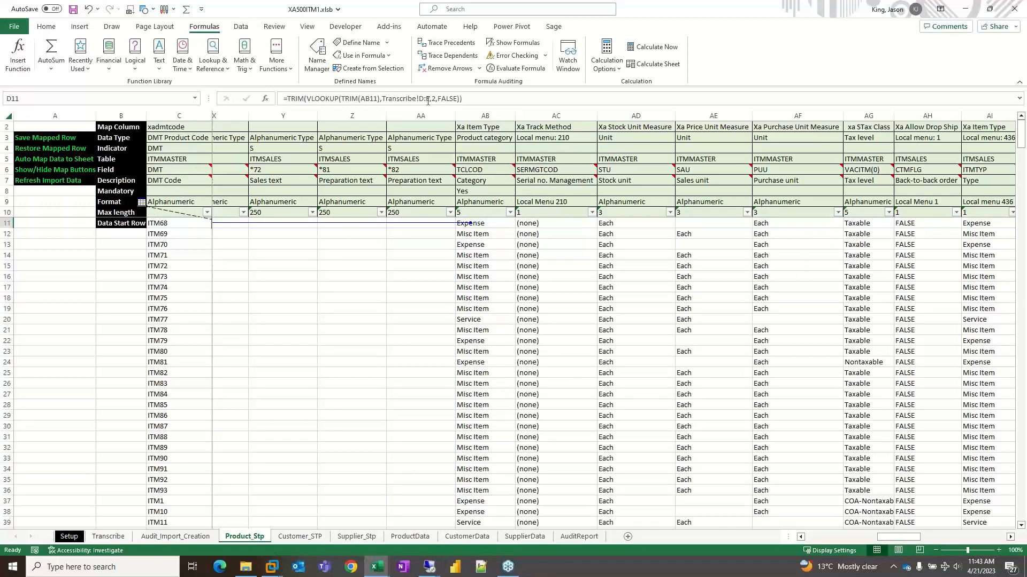
- Widen the Xa Item Type Source and X3 columns on the Transcribe sheet, and remove the trace arrows from Product_Stp
left_click(109, 536)
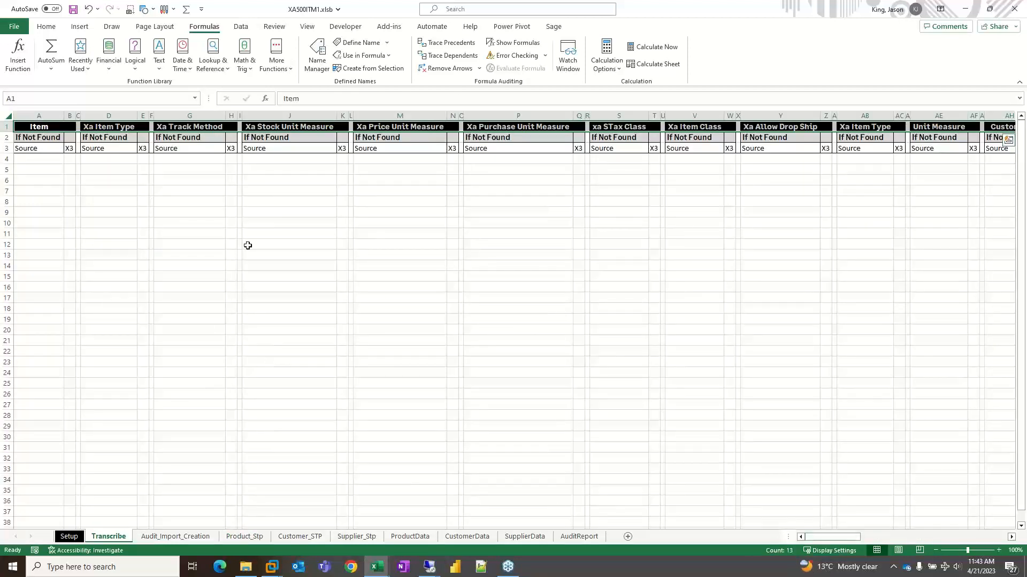
left_click_drag(95, 116, 225, 115)
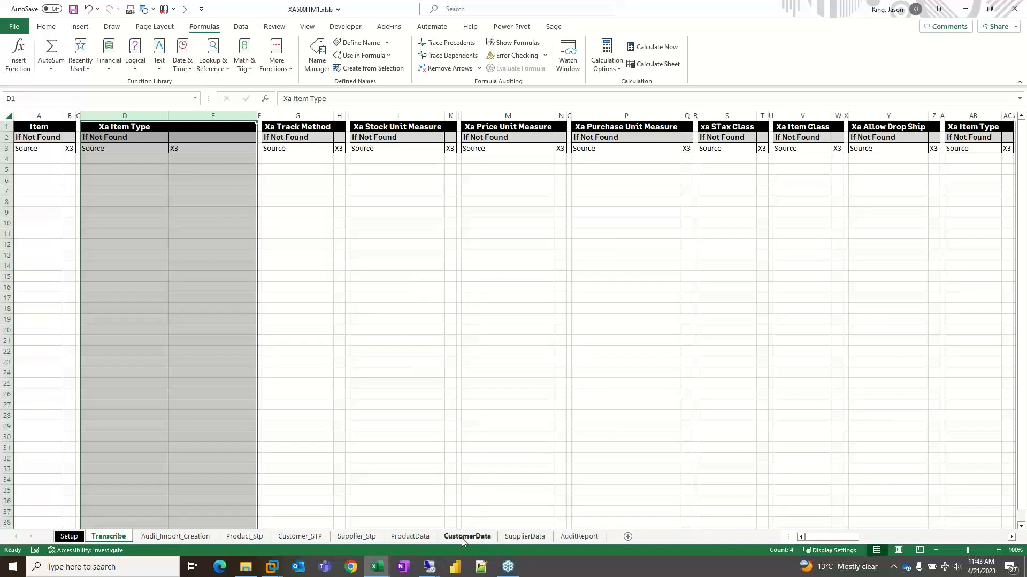
left_click(236, 537)
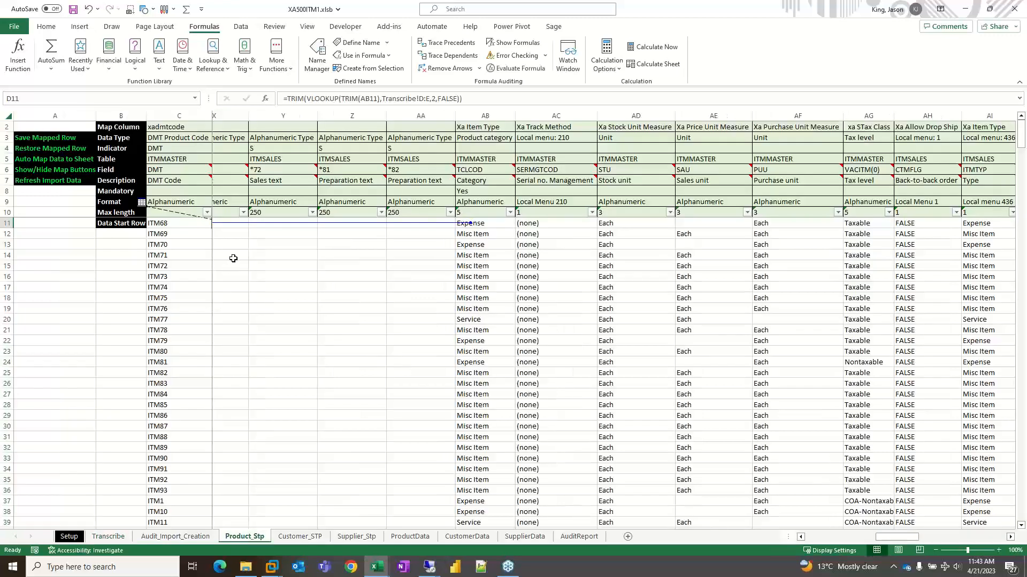
left_click(442, 68)
- Copy all Xa Item Type data from AB11 down on Product_Stp and paste it as values at A1 of a new sheet
left_click(490, 223)
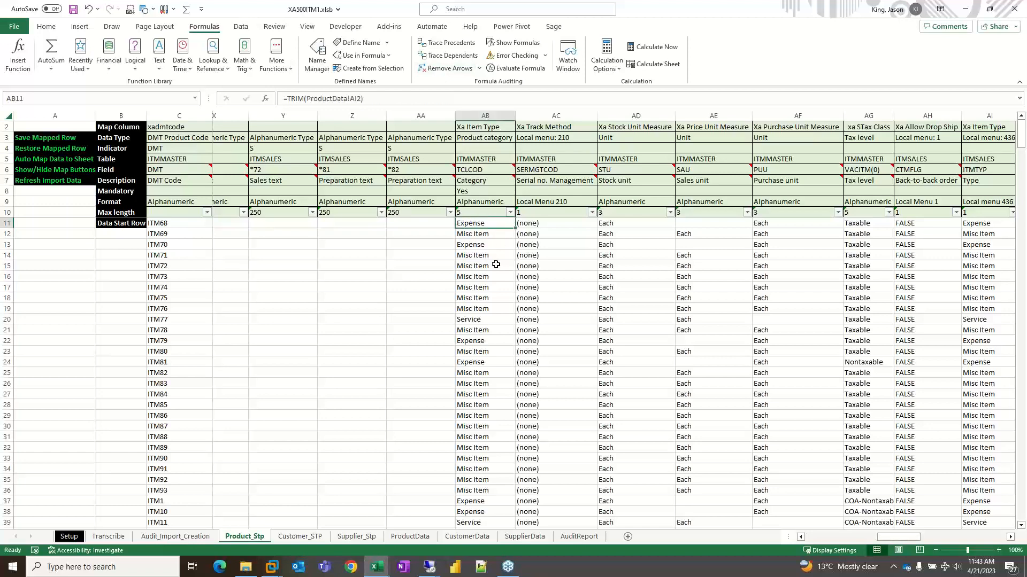
key("ctrl+shift+Down")
key("ctrl+c")
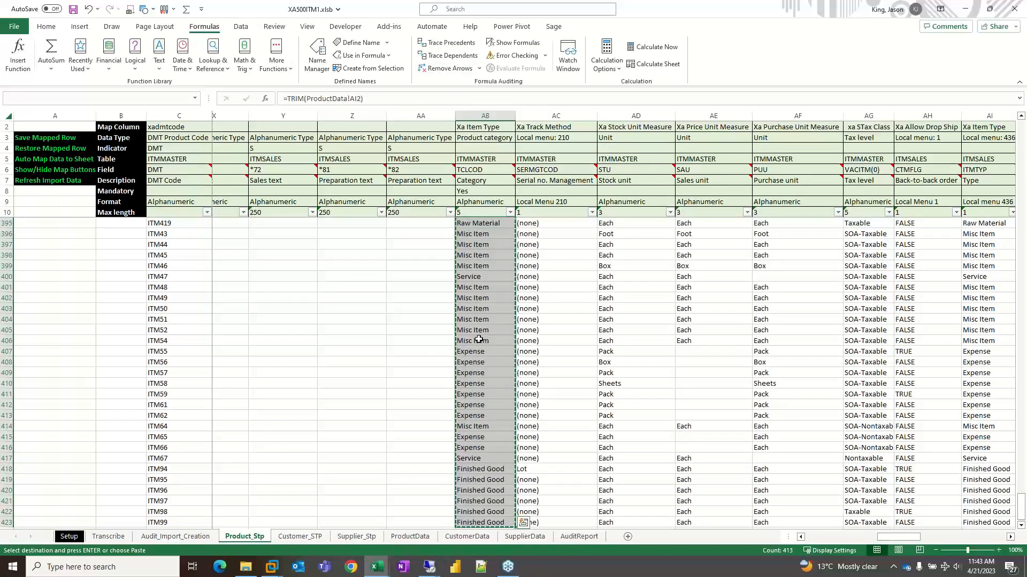
left_click(627, 537)
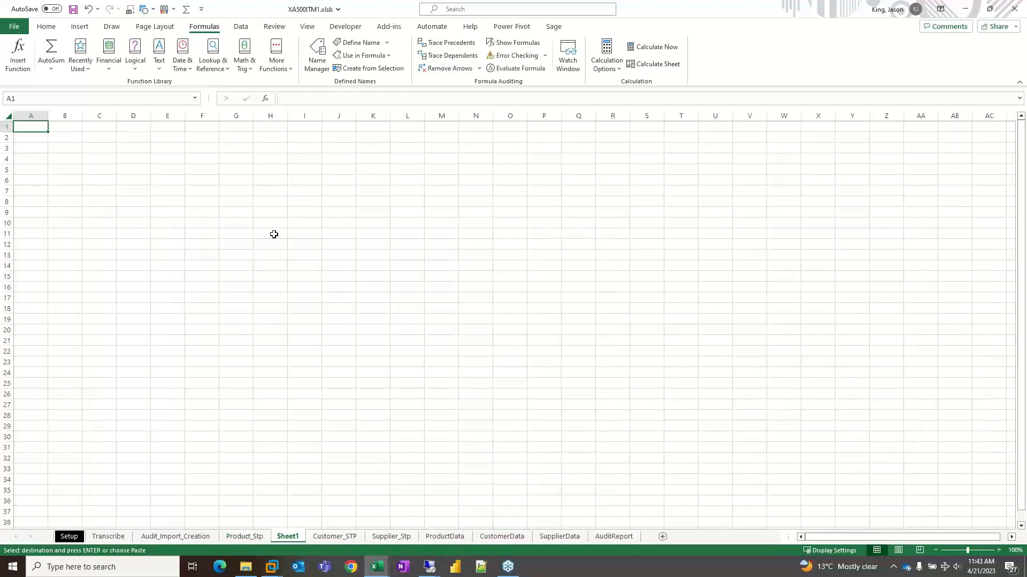
right_click(36, 128)
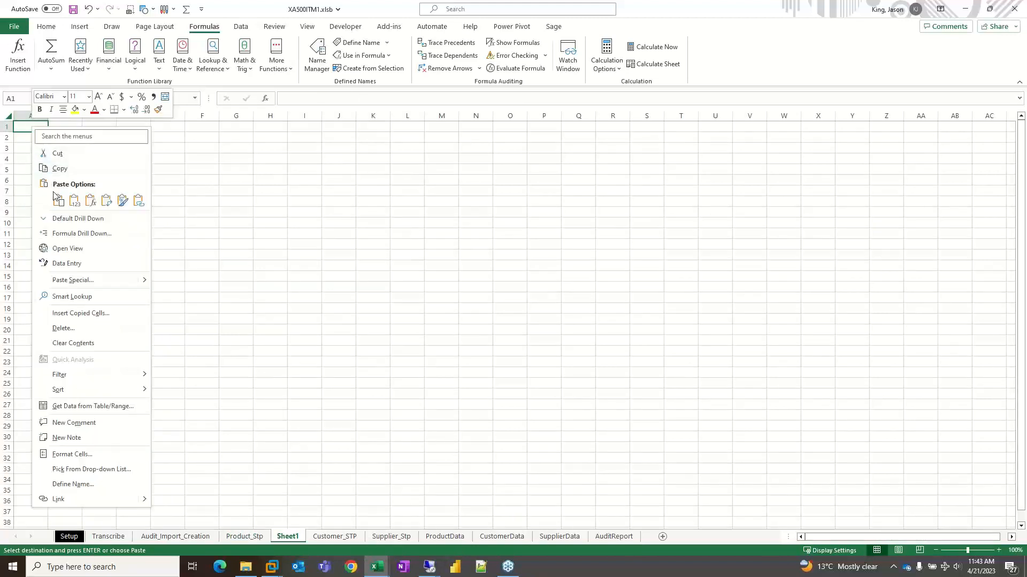
left_click(71, 203)
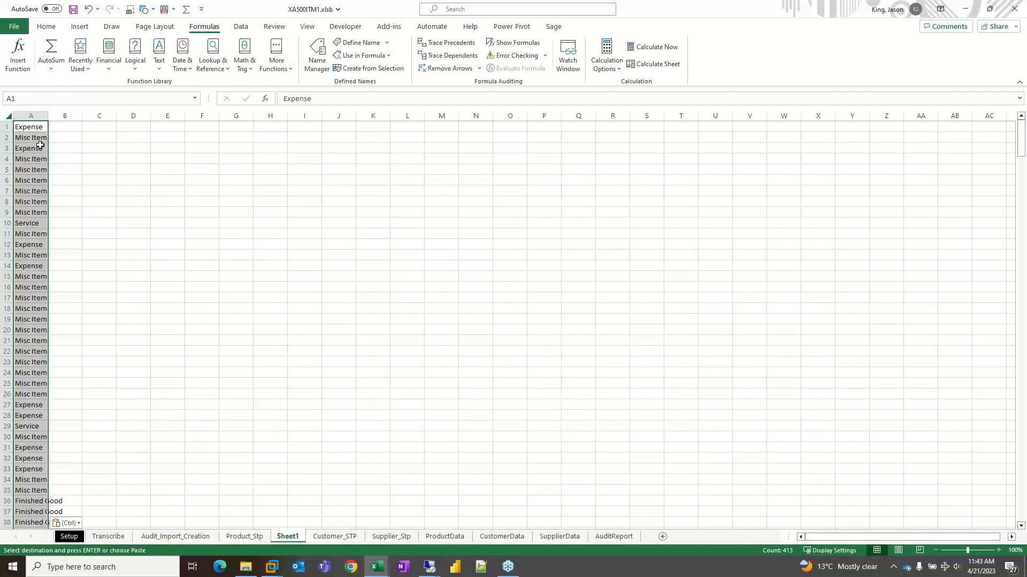
- Remove the duplicates from the pasted item types in column A and sort the list from A to Z
left_click(46, 26)
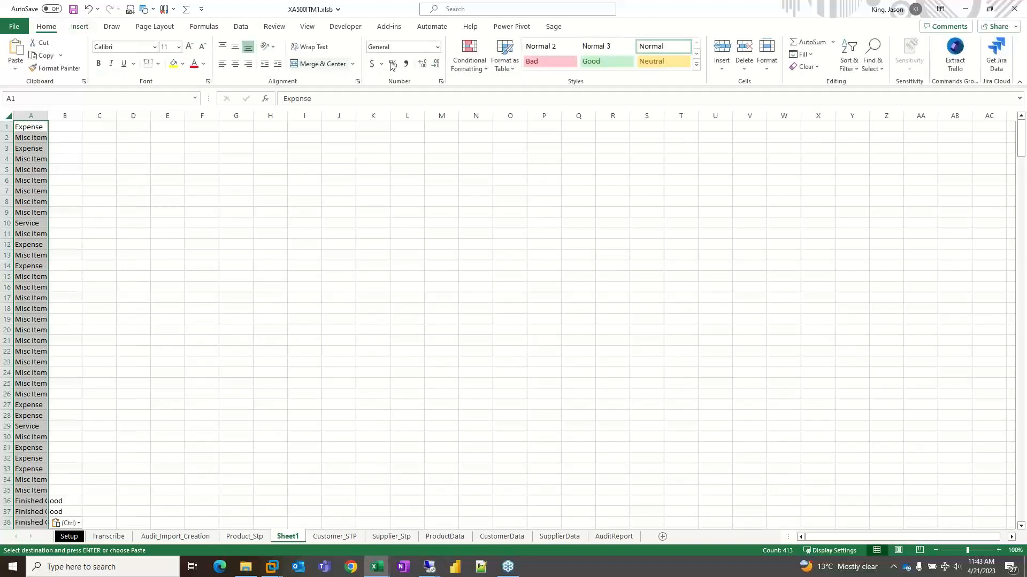
left_click(241, 27)
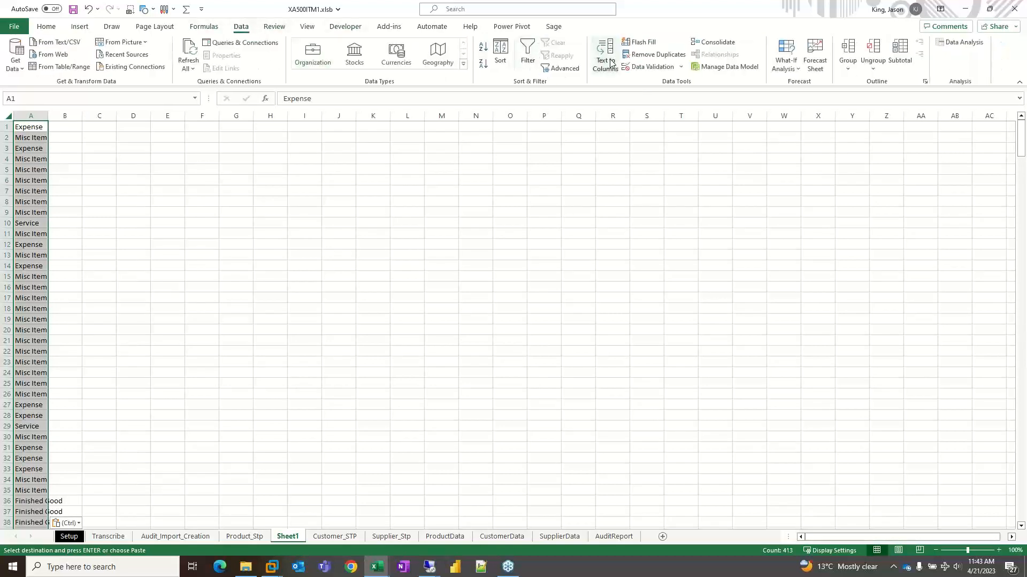
left_click(654, 54)
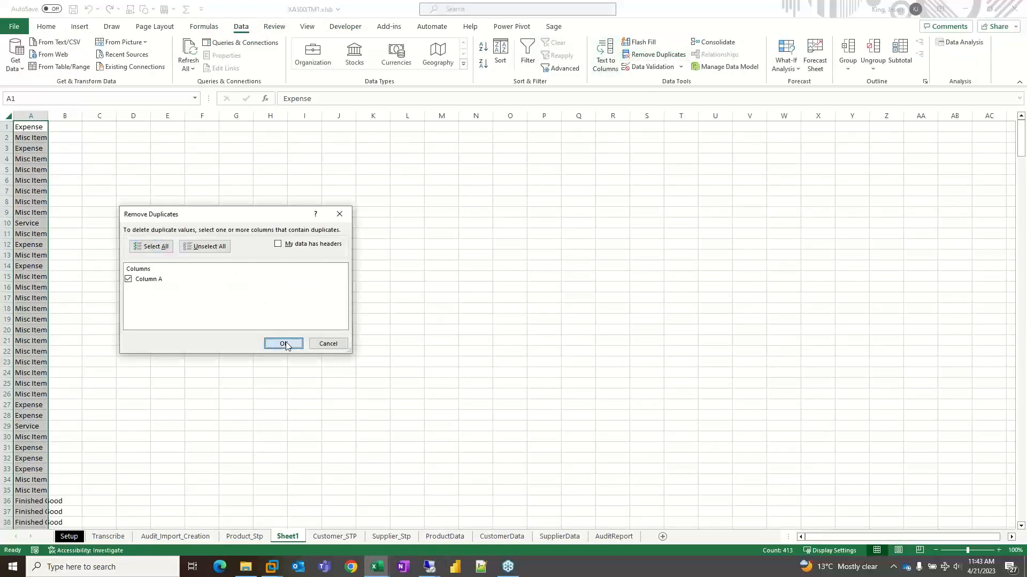
left_click(282, 343)
left_click(514, 315)
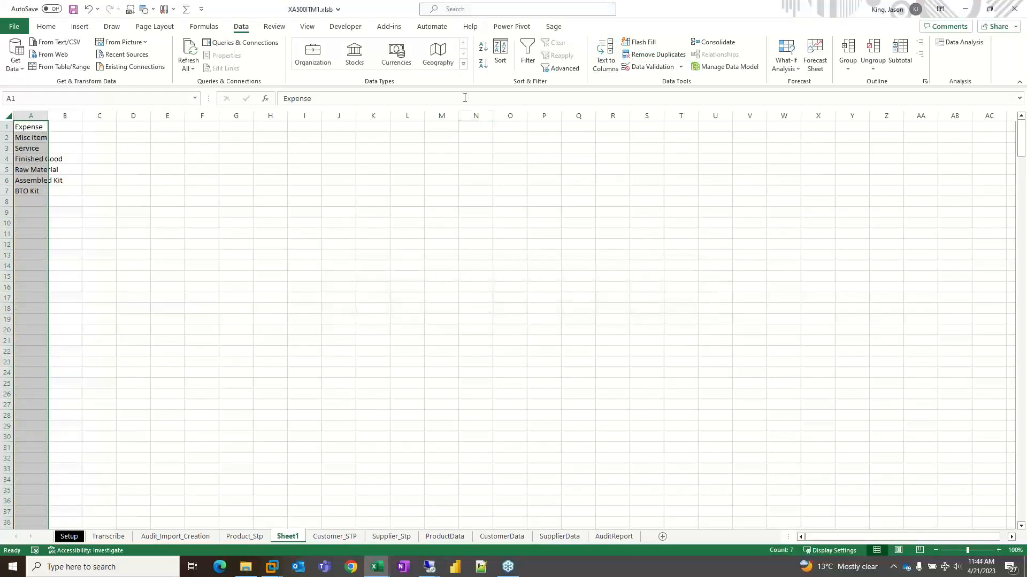
left_click(483, 47)
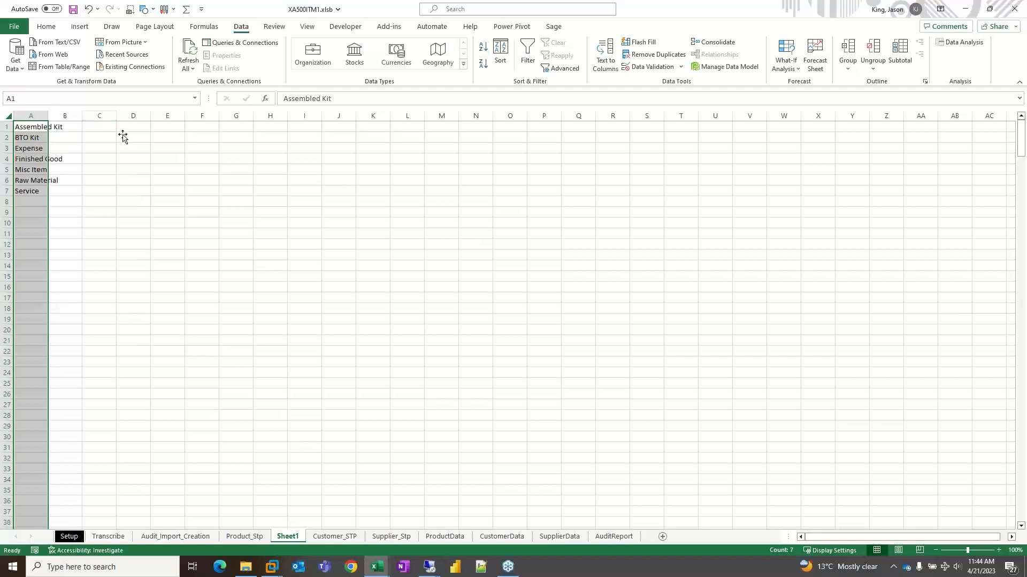
- Copy the unique item types from A1:A7 on Sheet1 and paste them into the Xa Item Type Source column at D4 on the Transcribe sheet
left_click_drag(30, 128, 30, 197)
key("ctrl+c")
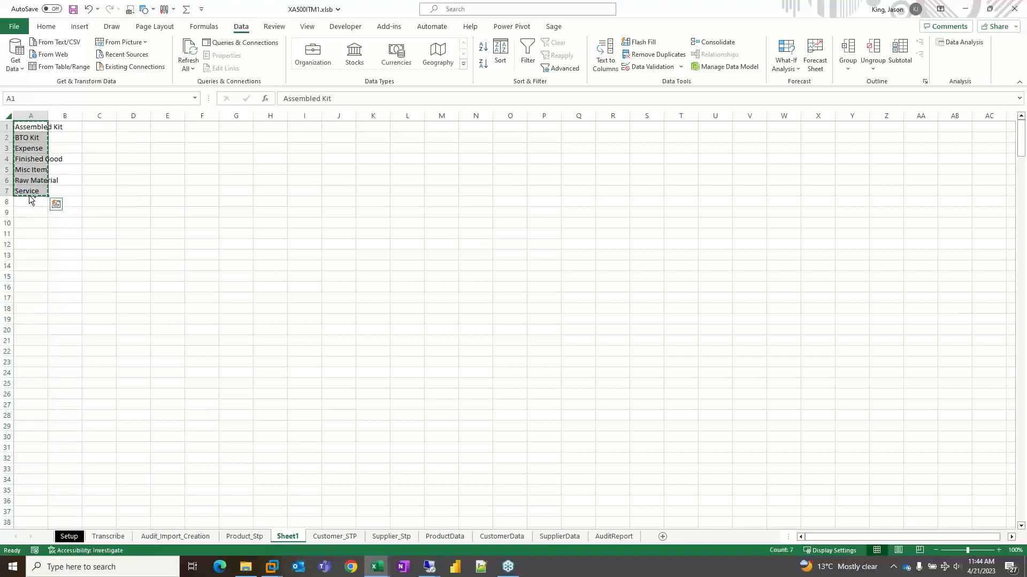
left_click(109, 536)
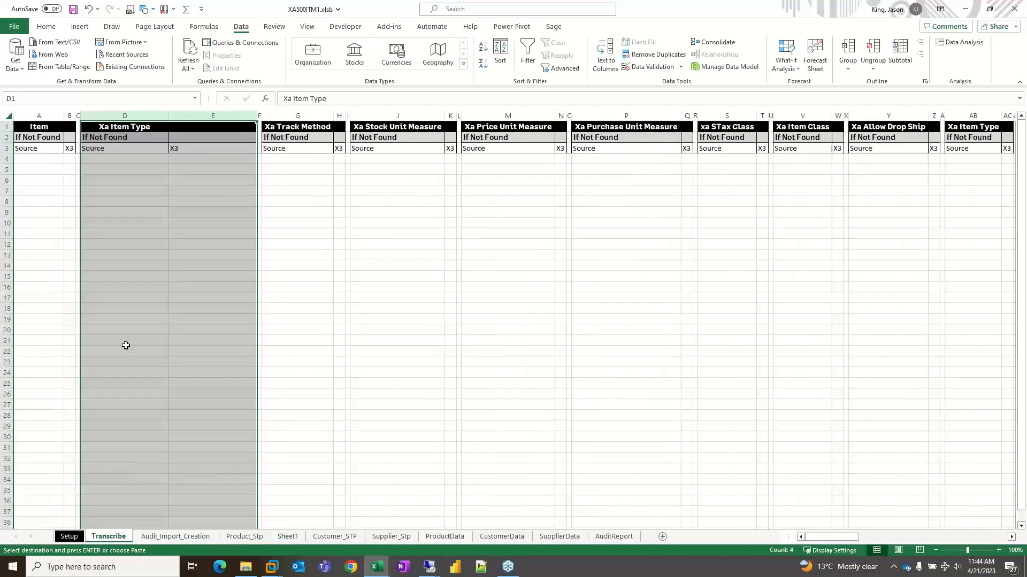
left_click(133, 165)
key("ctrl+v")
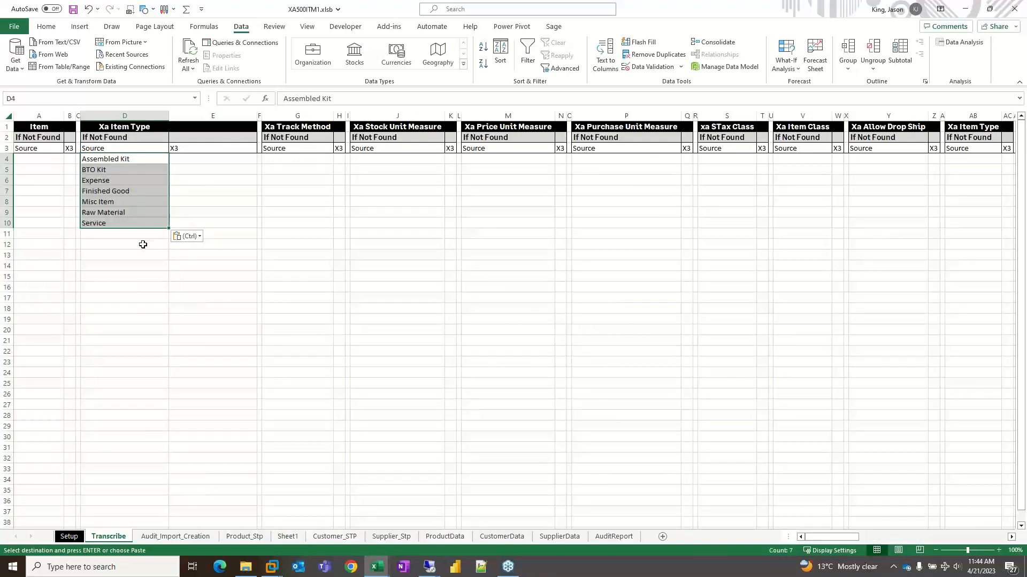
left_click(125, 116)
left_click_drag(189, 160, 192, 222)
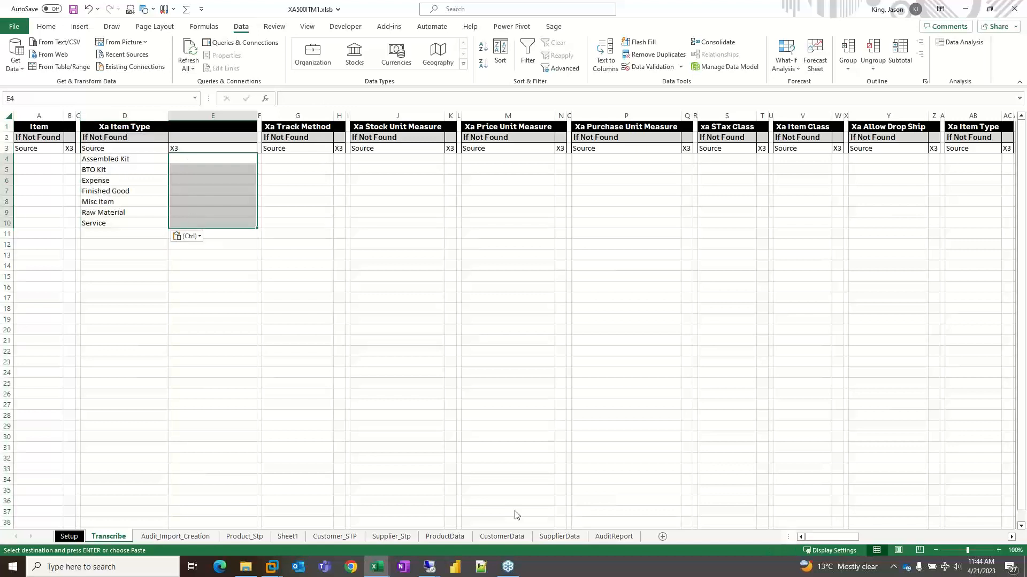
- Switch to the Remote Desktop session running Sage X3 and close the X3AuditData query
left_click(429, 566)
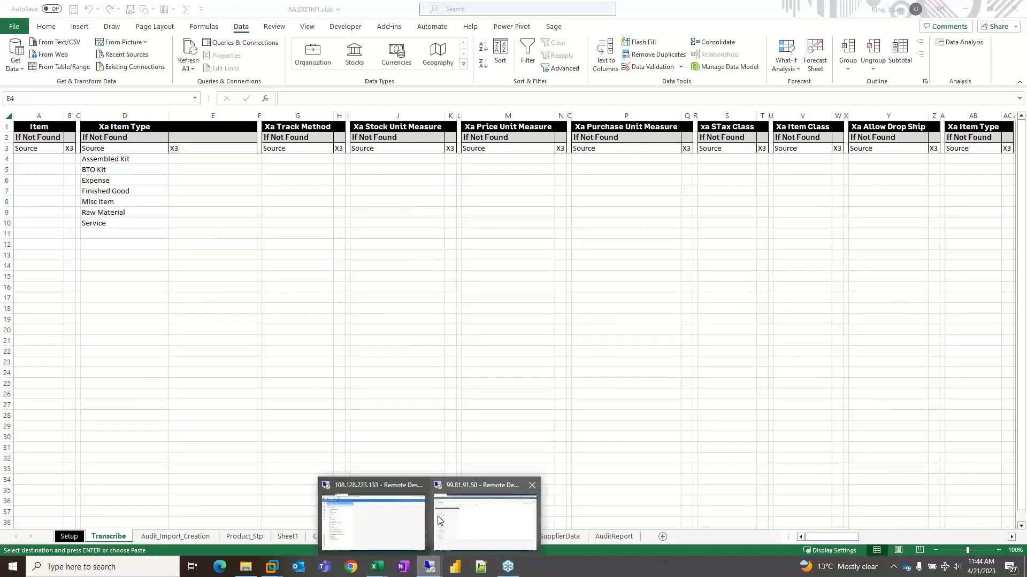
left_click(484, 513)
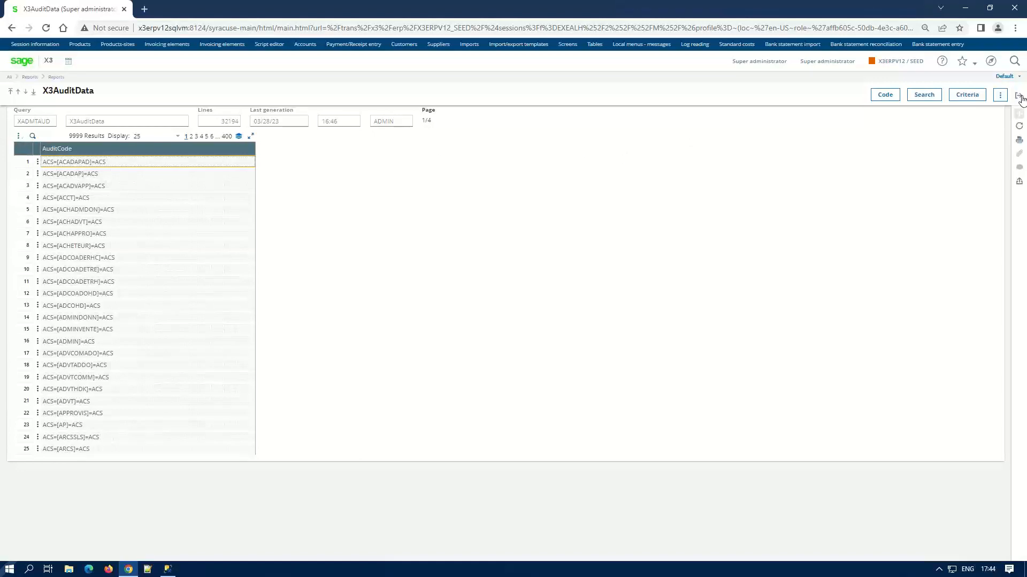
left_click(1019, 96)
- Search the Sage X3 navigation menu for "product categ" and open the read-only Product categories page
left_click(991, 60)
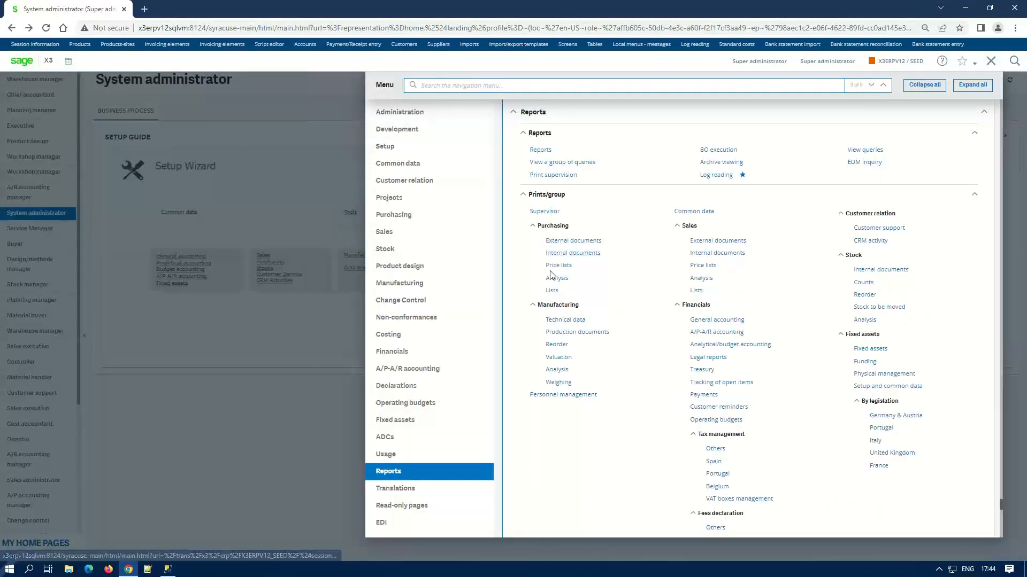
left_click(386, 454)
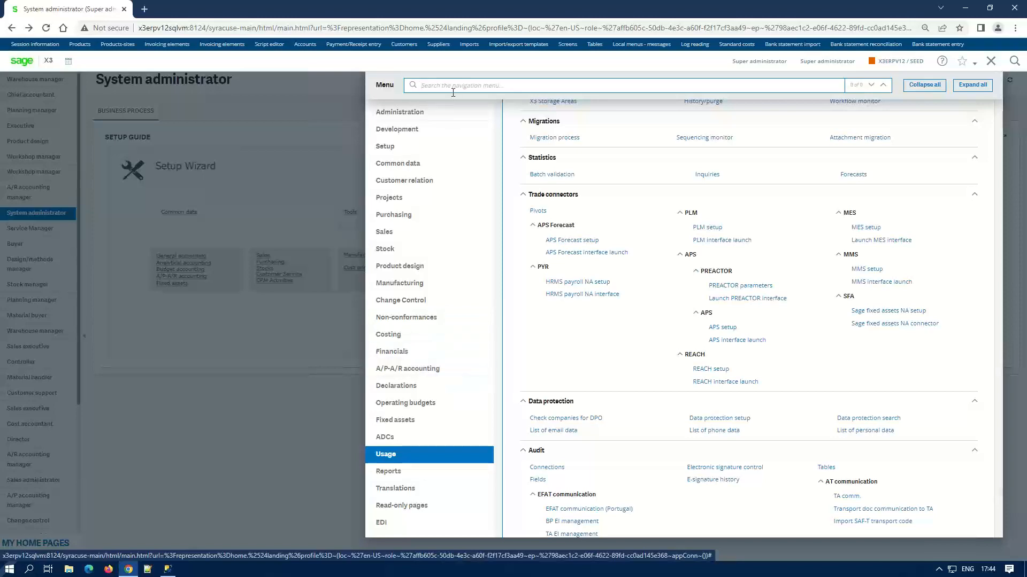
type("pro")
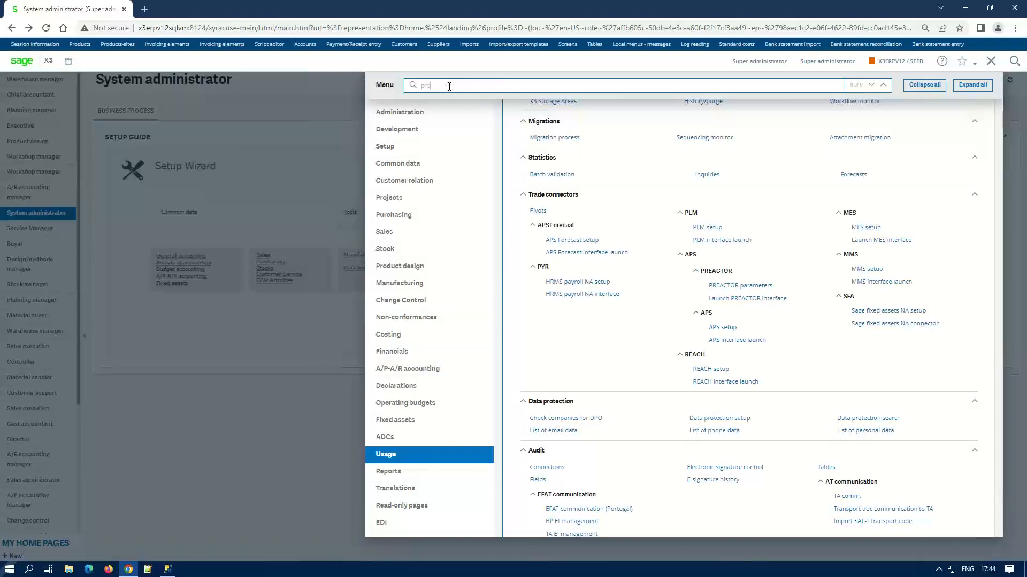
type("duct categ")
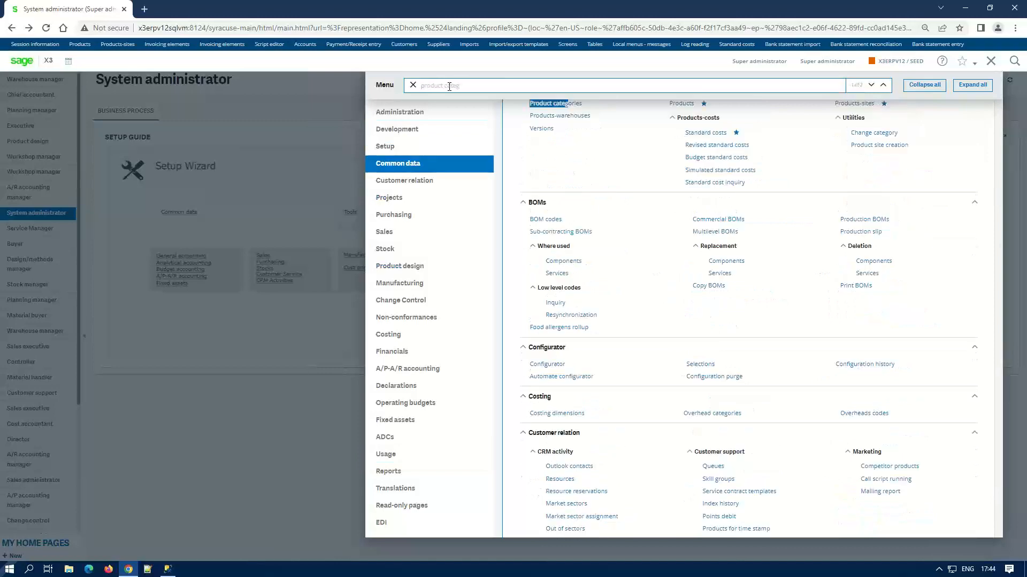
key("Return")
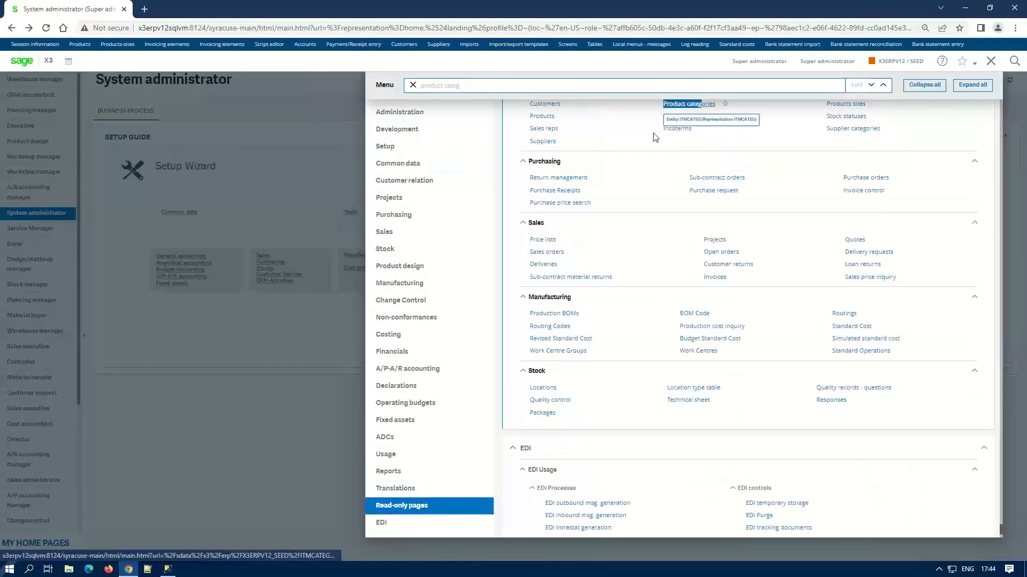
left_click(684, 107)
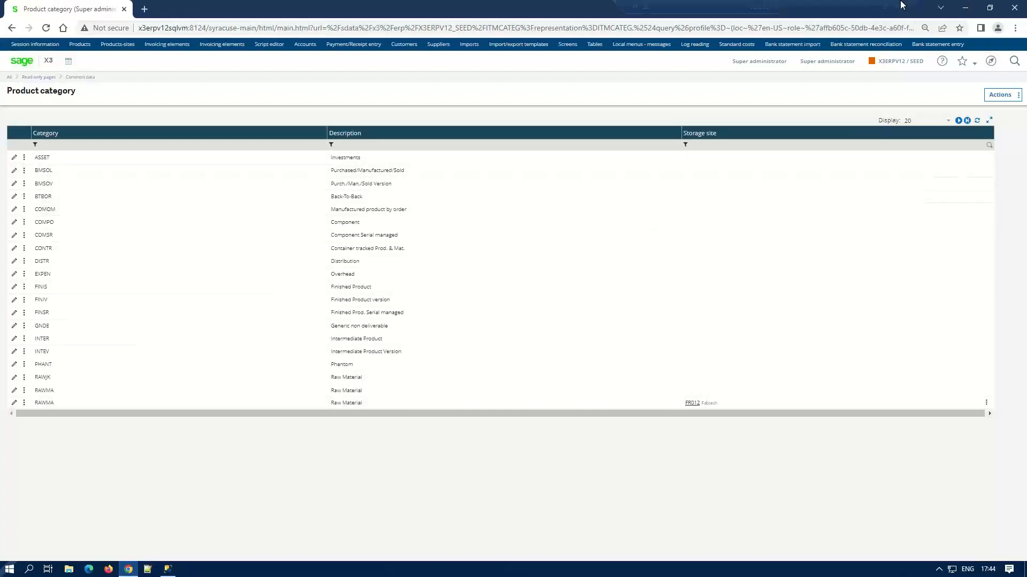
- Return to the Excel workbook and paste the X3 category codes COMOM, BMSOV, EXPEN, FINIS, EXPEN, RAWMA and SERVI into E4:E10 on Transcribe
left_click(872, 8)
left_click(222, 160)
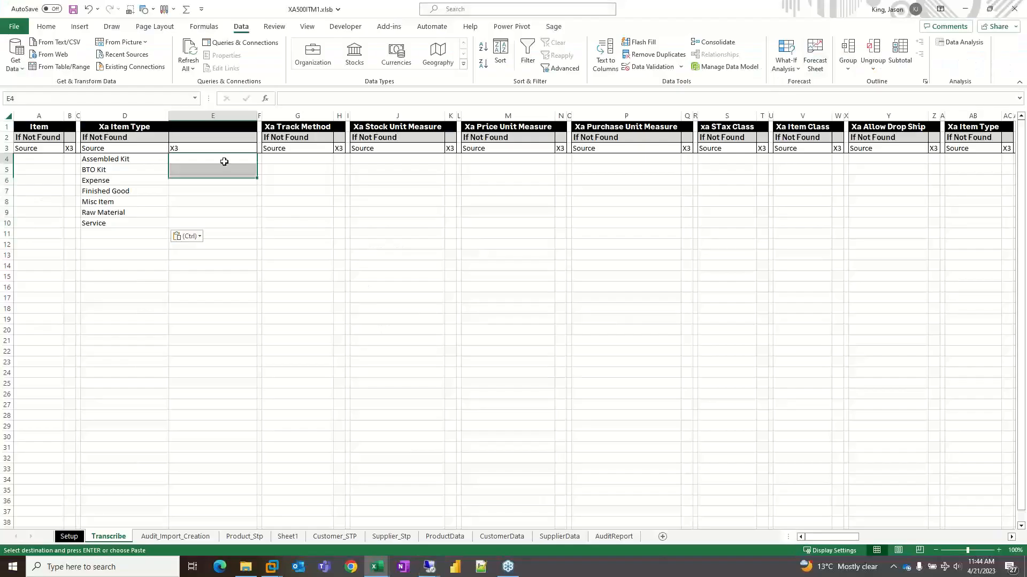
left_click_drag(133, 160, 131, 220)
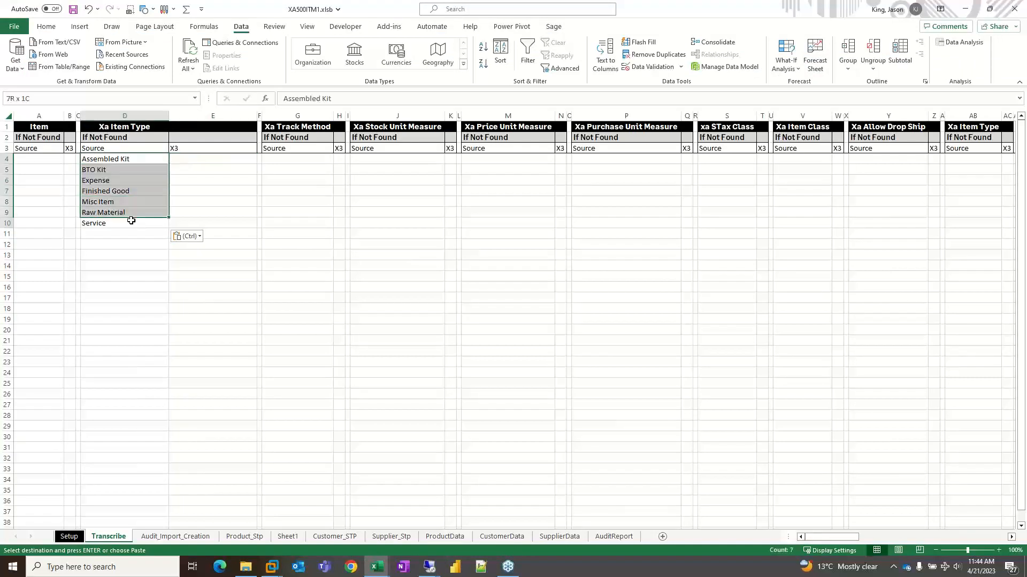
left_click(195, 162)
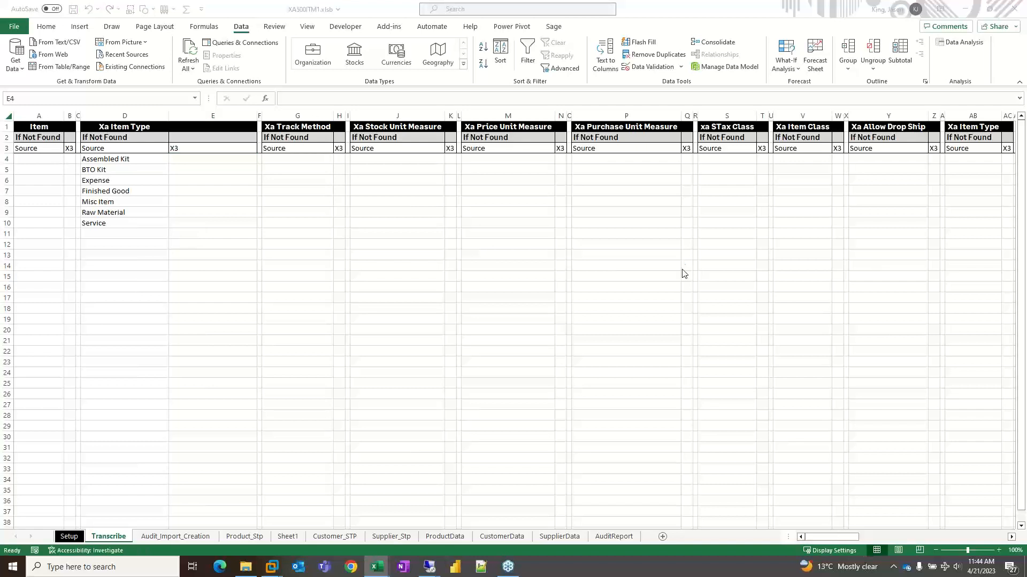
left_click(181, 159)
key("ctrl+v")
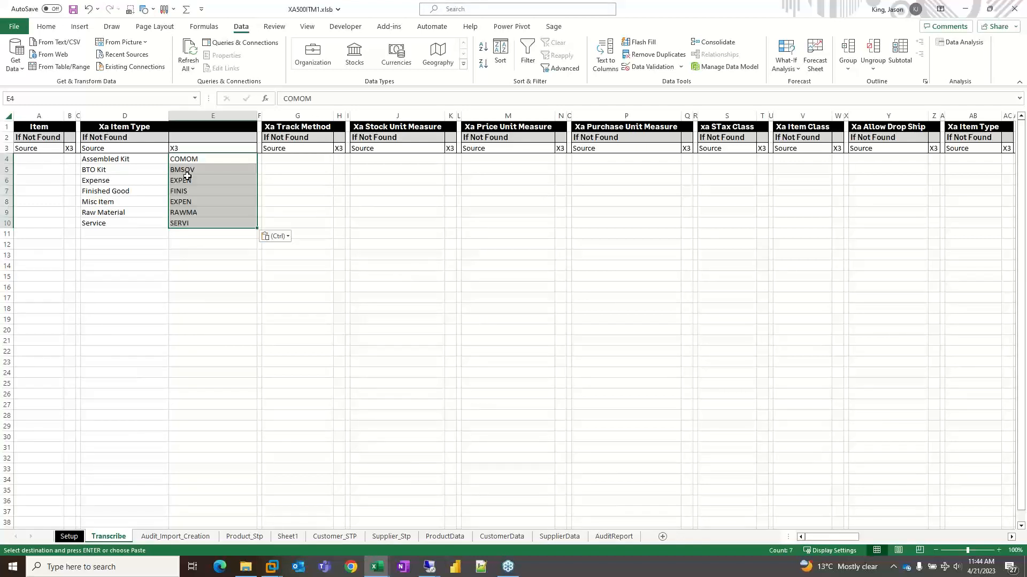
left_click(200, 223)
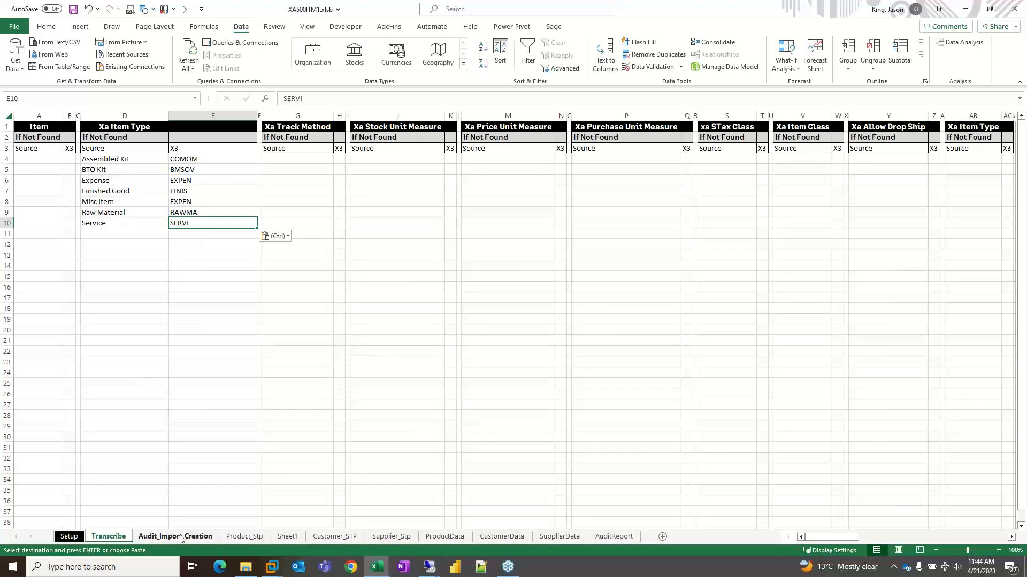
- Check the translated Product category codes in column D of Product_Stp against the Xa Item Type list on the Transcribe sheet
left_click(251, 536)
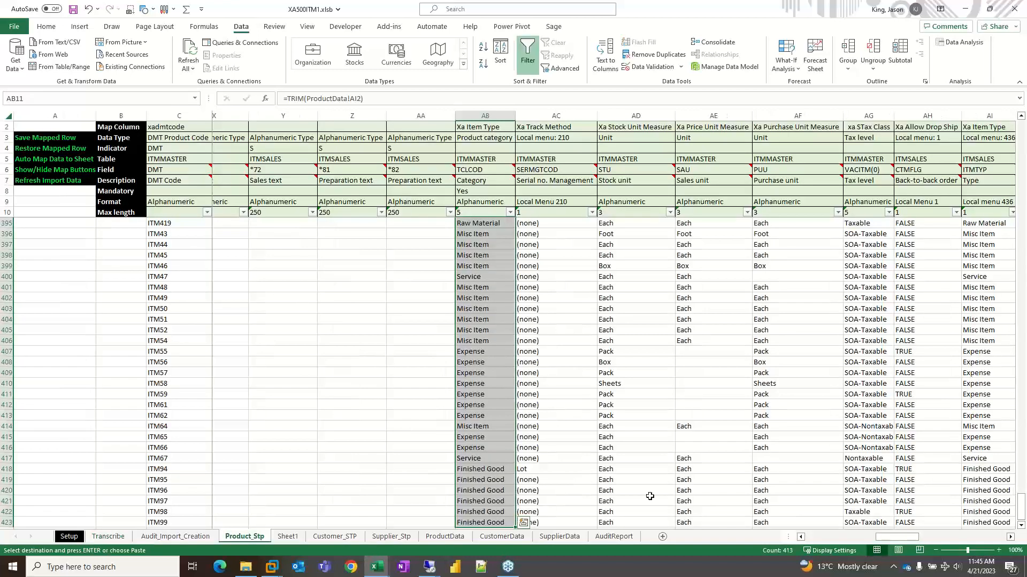
left_click_drag(897, 537, 827, 536)
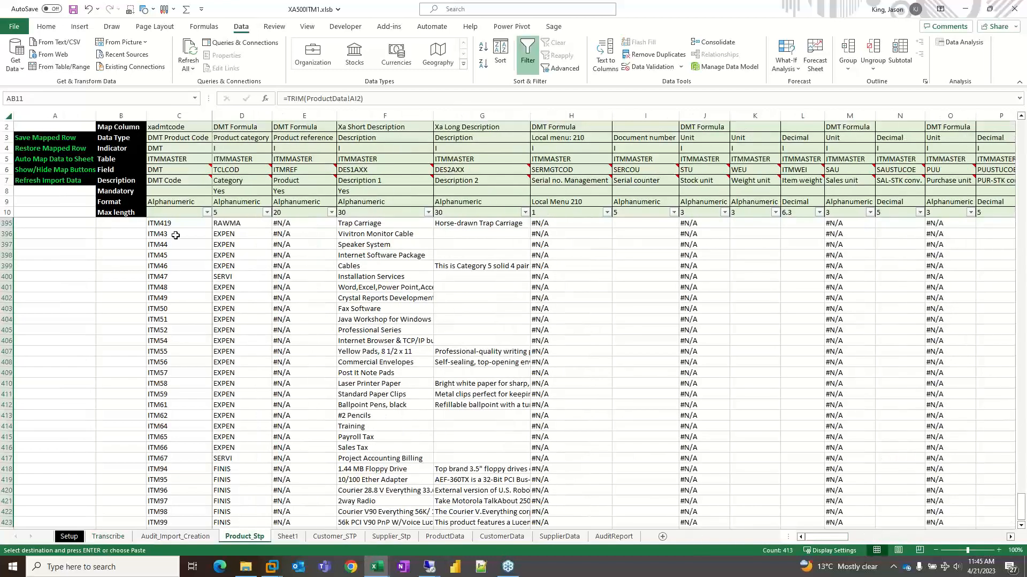
left_click(228, 223)
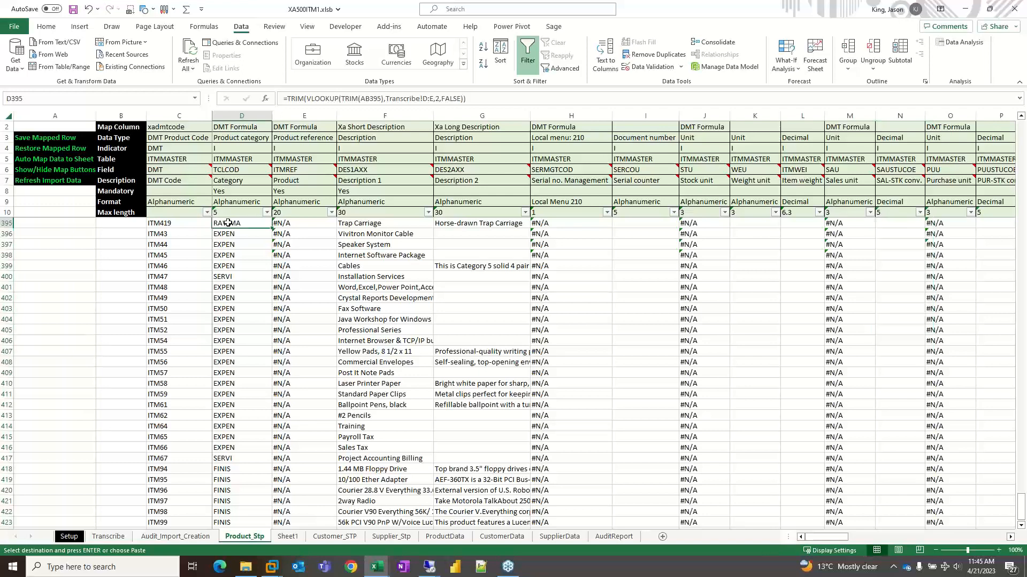
left_click_drag(228, 223, 231, 474)
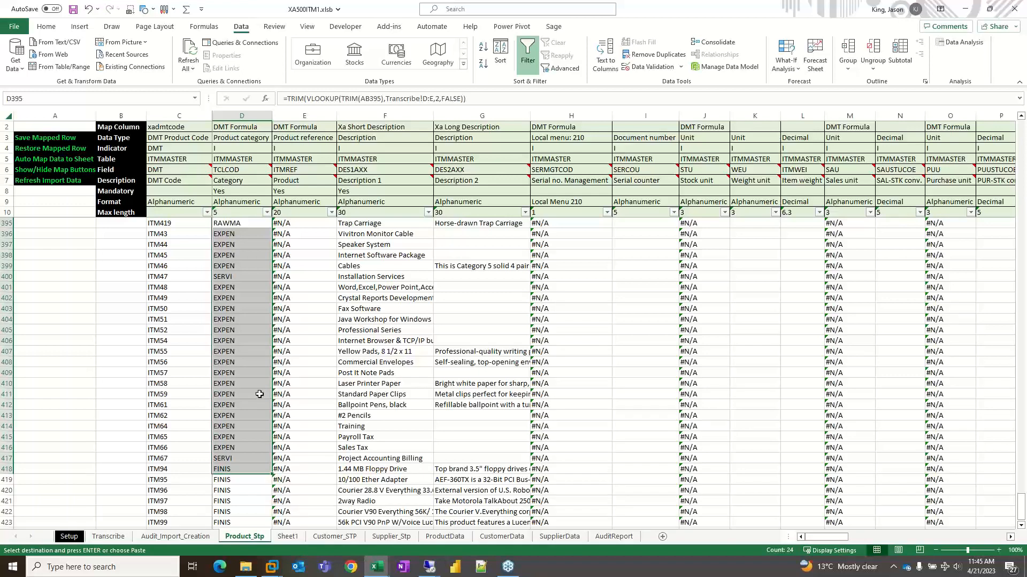
left_click(108, 536)
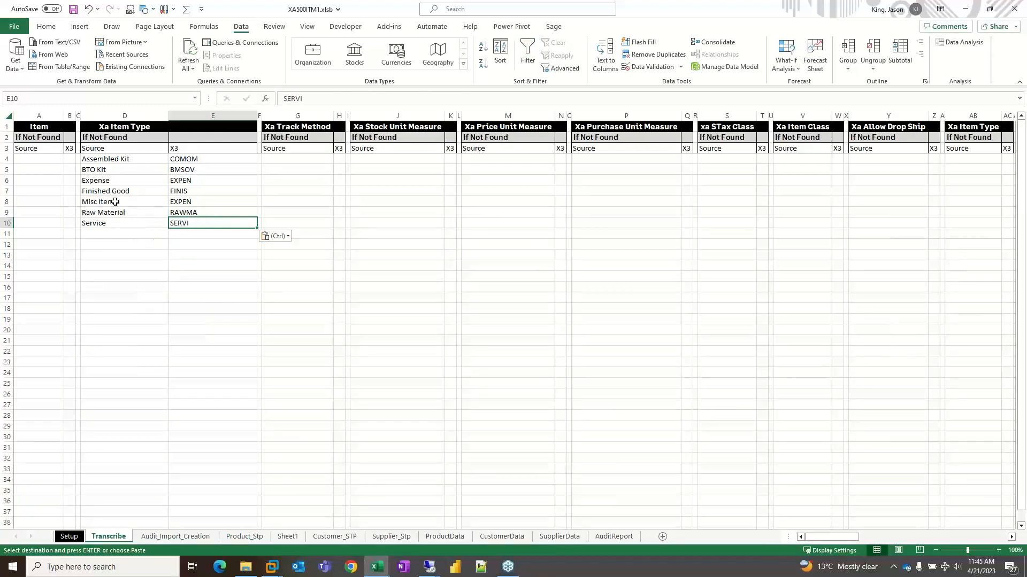
left_click_drag(111, 160, 113, 222)
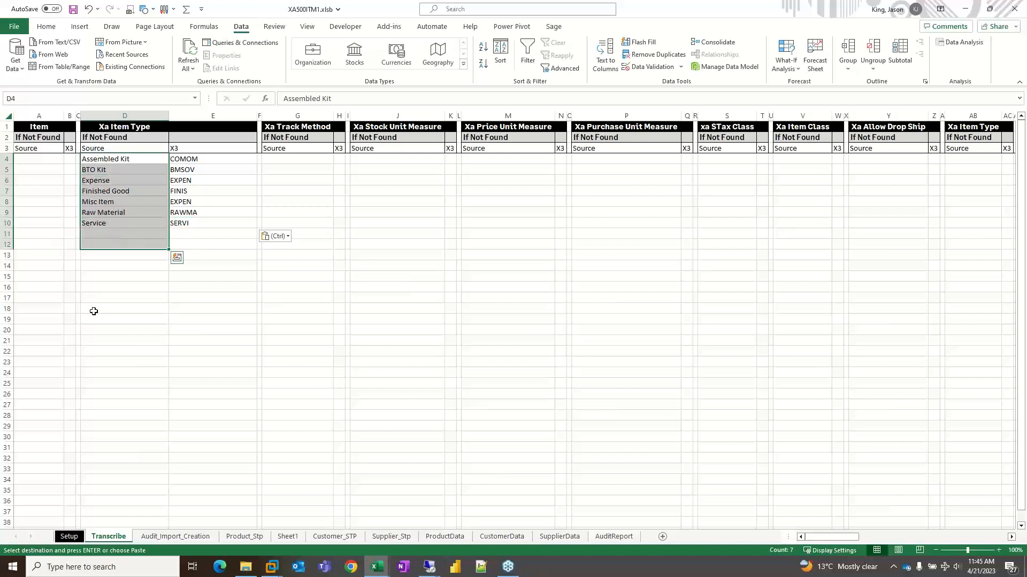
left_click(102, 278)
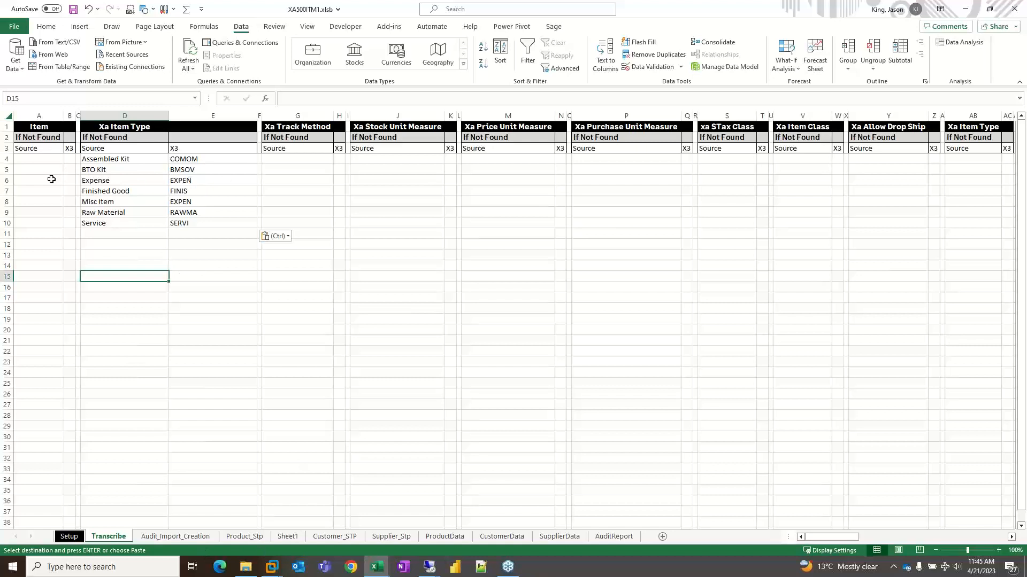
- Paste the complete prepared set of source and X3 translation values at A1 of the Transcribe sheet, and fit column B to its contents
key("alt+Tab")
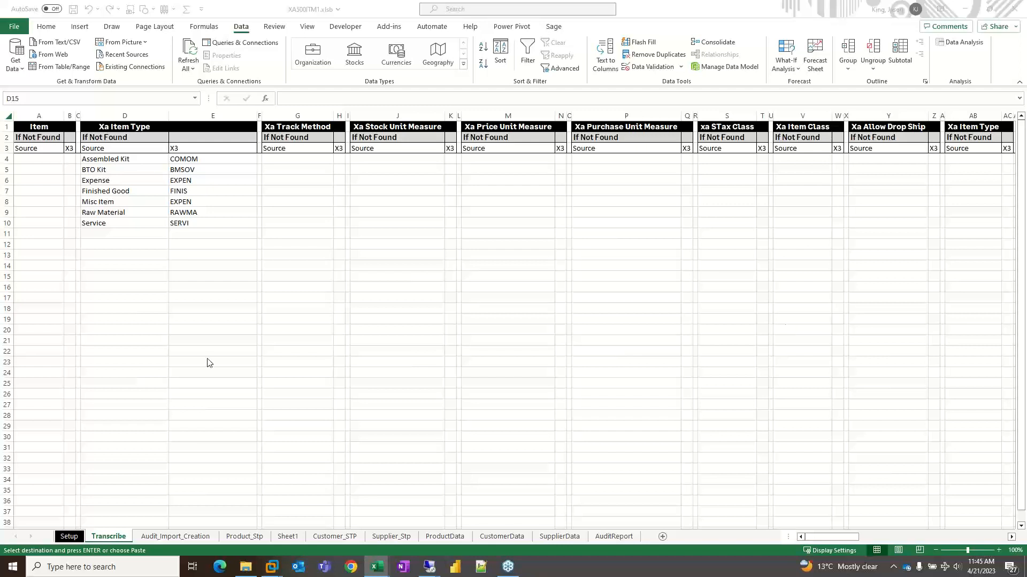
left_click(236, 538)
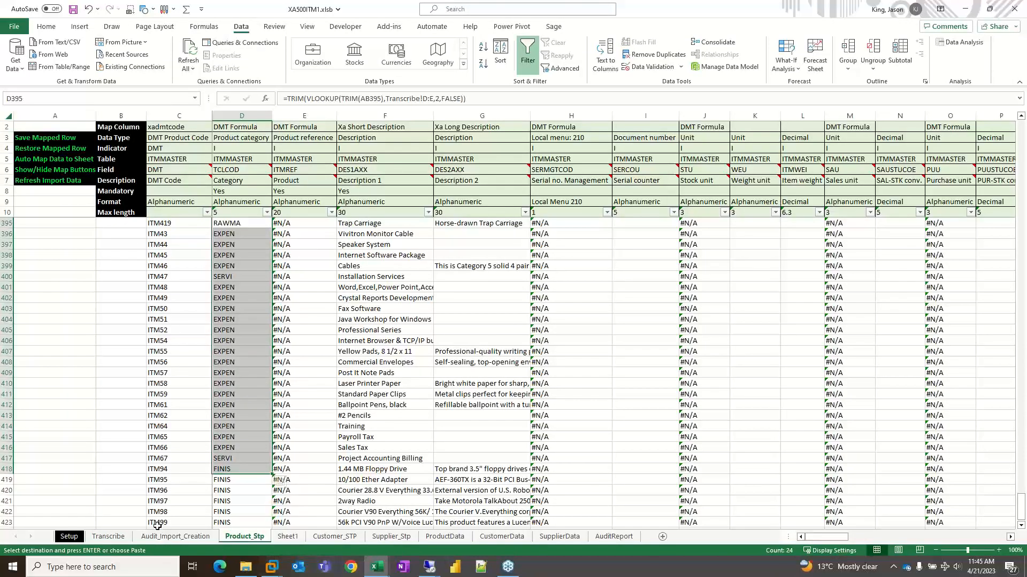
left_click(108, 537)
left_click(33, 127)
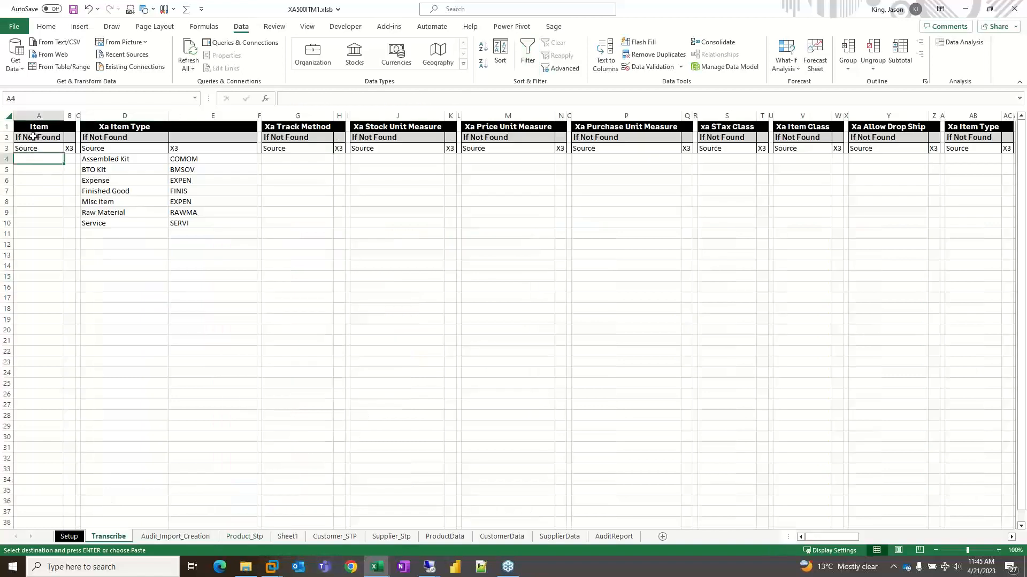
key("ctrl+v")
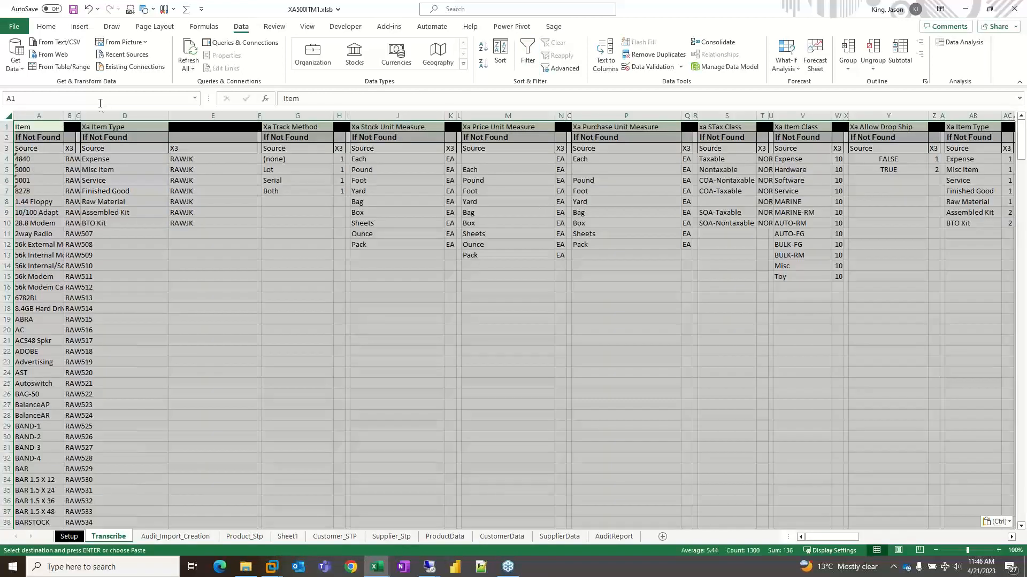
double_click(74, 116)
left_click(156, 257)
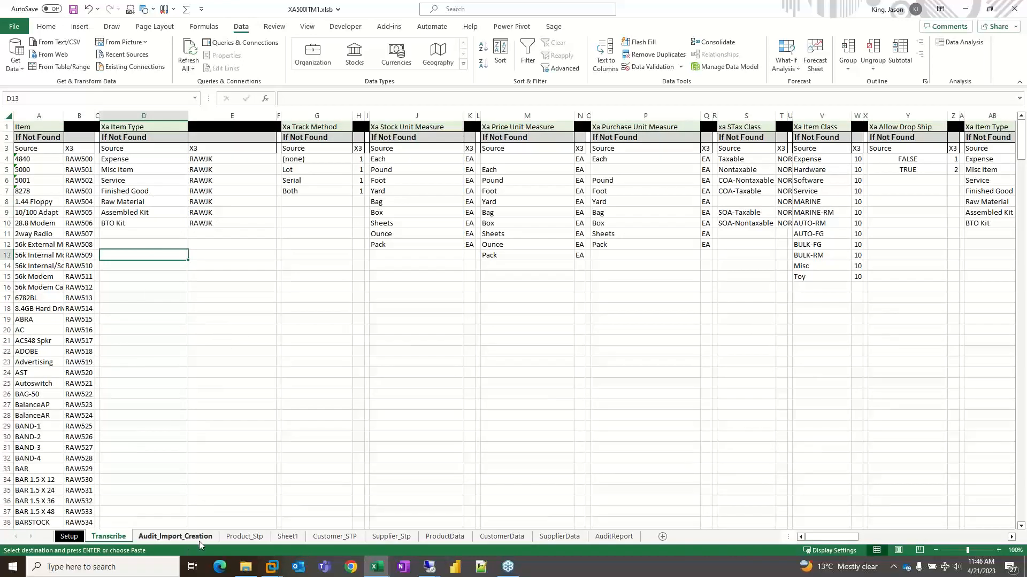
- Check the translated Product category and Product reference values on Product_Stp, including the lookup formula in E397
left_click(239, 538)
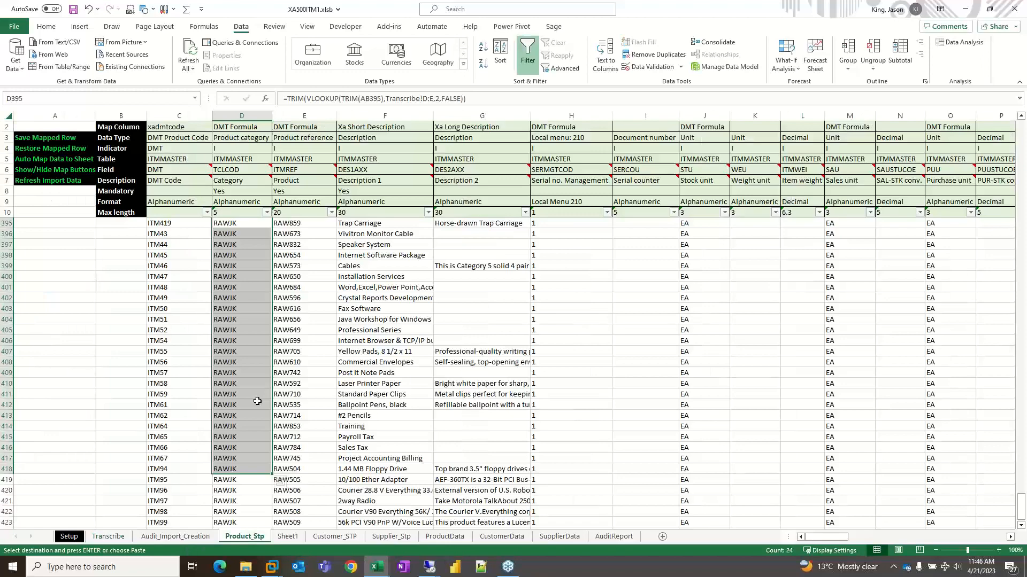
left_click(292, 244)
left_click_drag(828, 541, 682, 534)
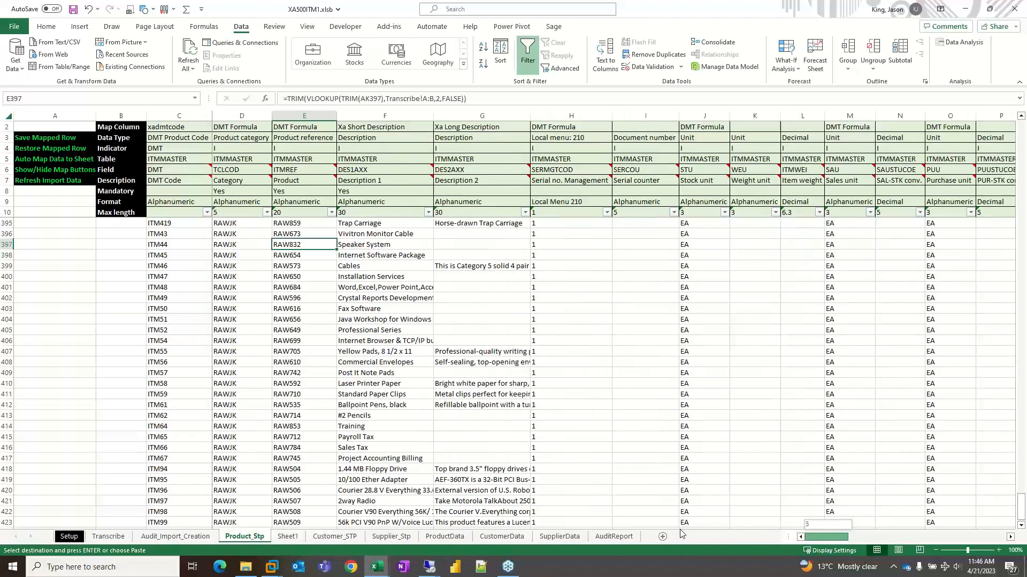
- Review the Item source values and their X3 codes, plus the Xa Item Type column, on the Transcribe sheet
left_click(106, 537)
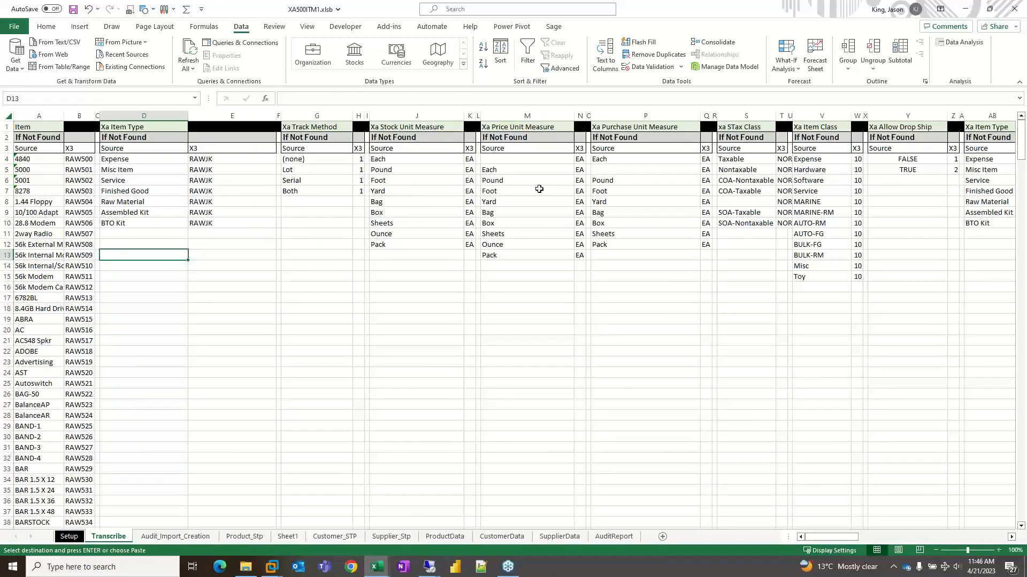
left_click(34, 159)
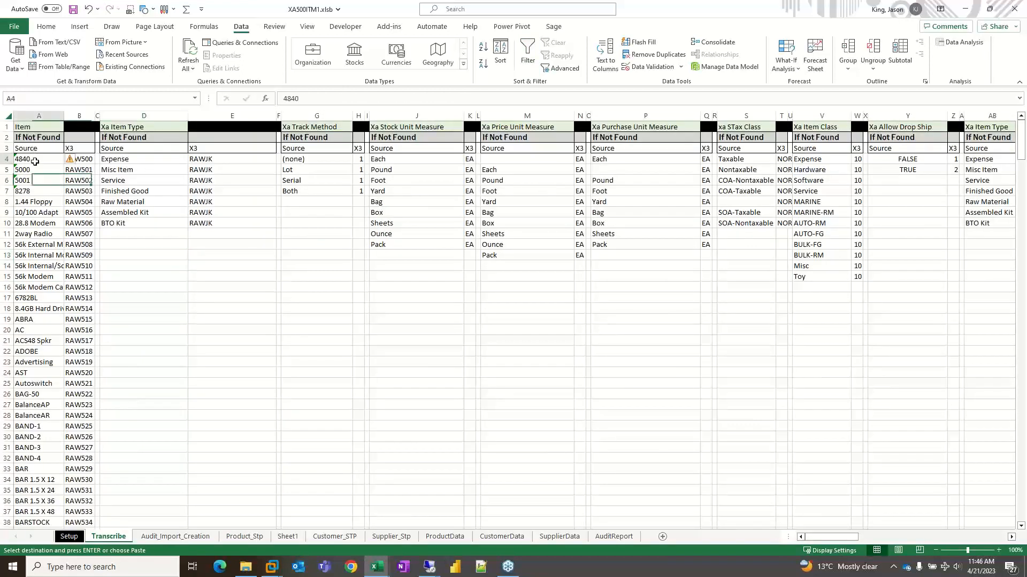
left_click_drag(86, 159, 79, 396)
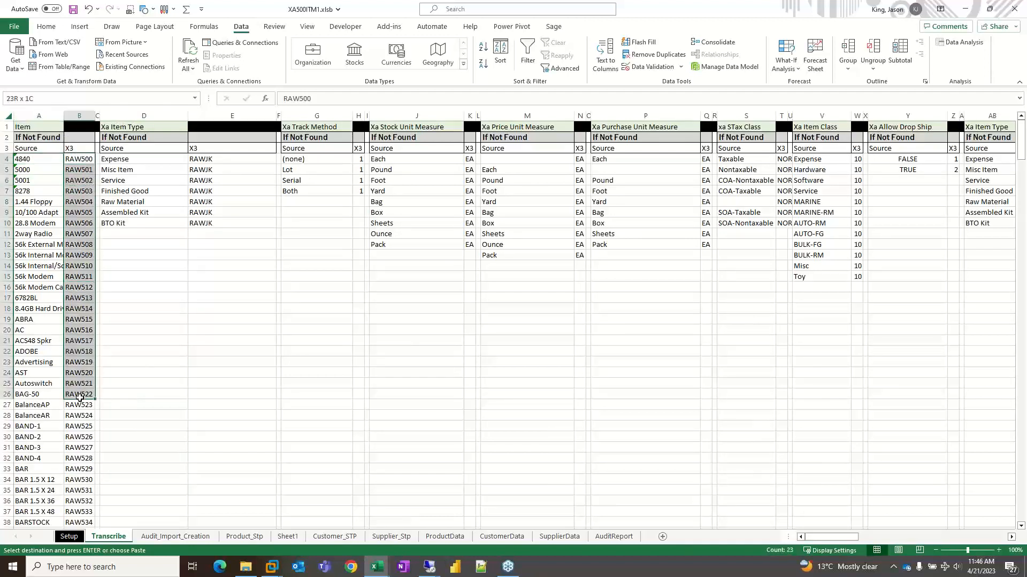
left_click(145, 116)
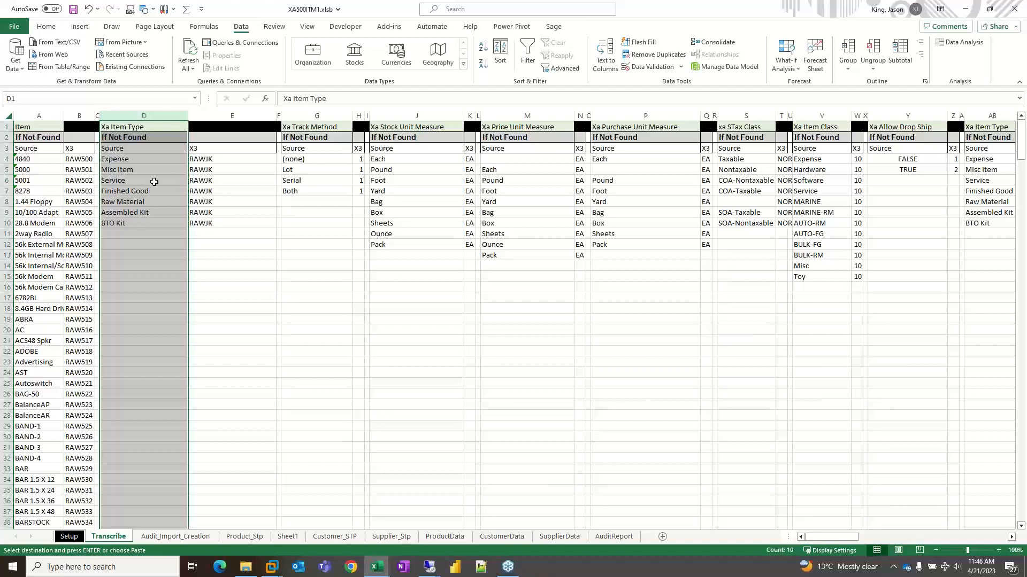
- On Product_Stp, duplicate the Item column's header definition from AK2:AK10 into column AL, starting at AL2
left_click(213, 158)
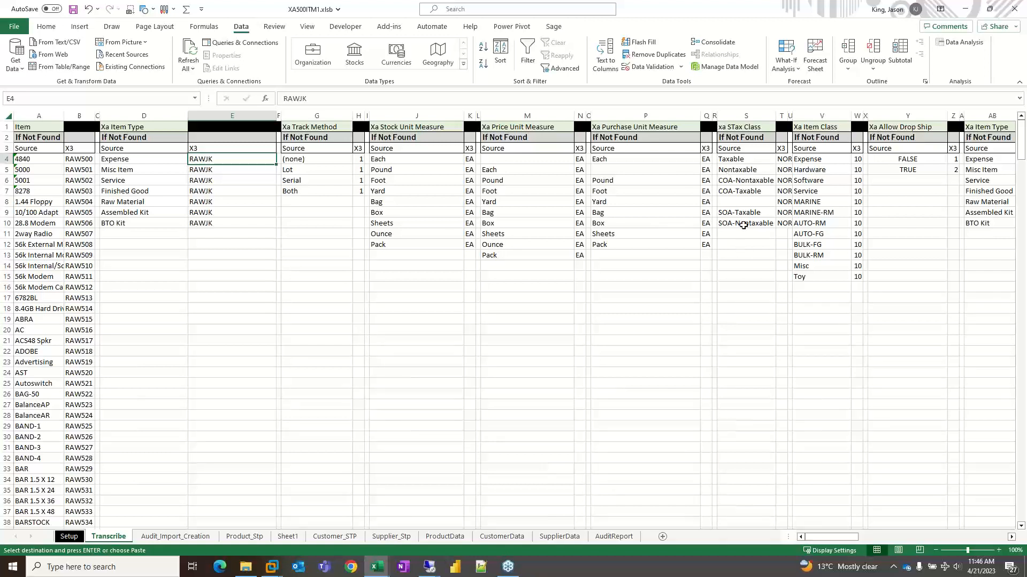
left_click(245, 537)
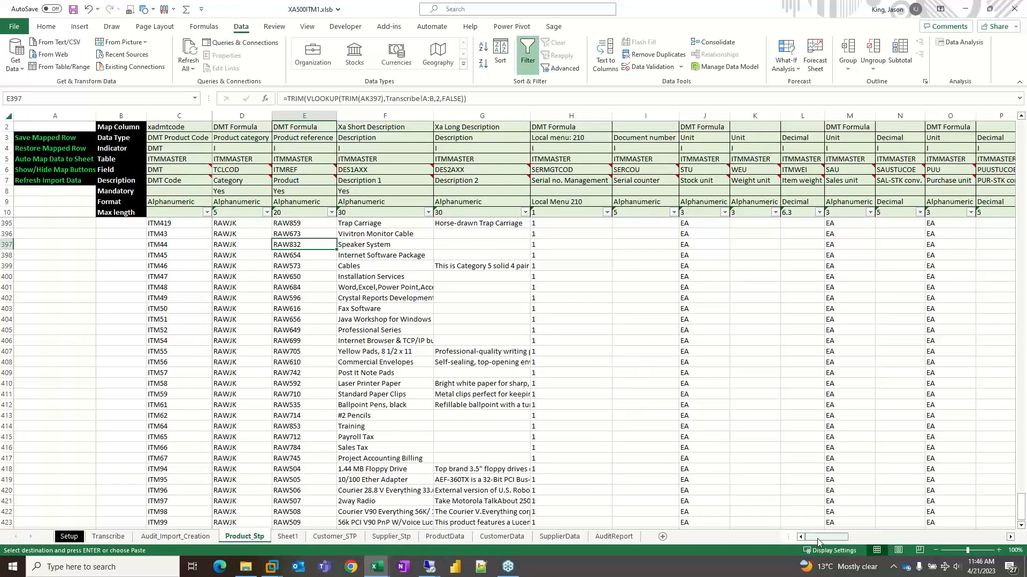
mouse_move(818, 542)
left_mouse_down()
mouse_move(832, 540)
mouse_move(811, 538)
left_mouse_up()
left_click_drag(821, 538, 937, 529)
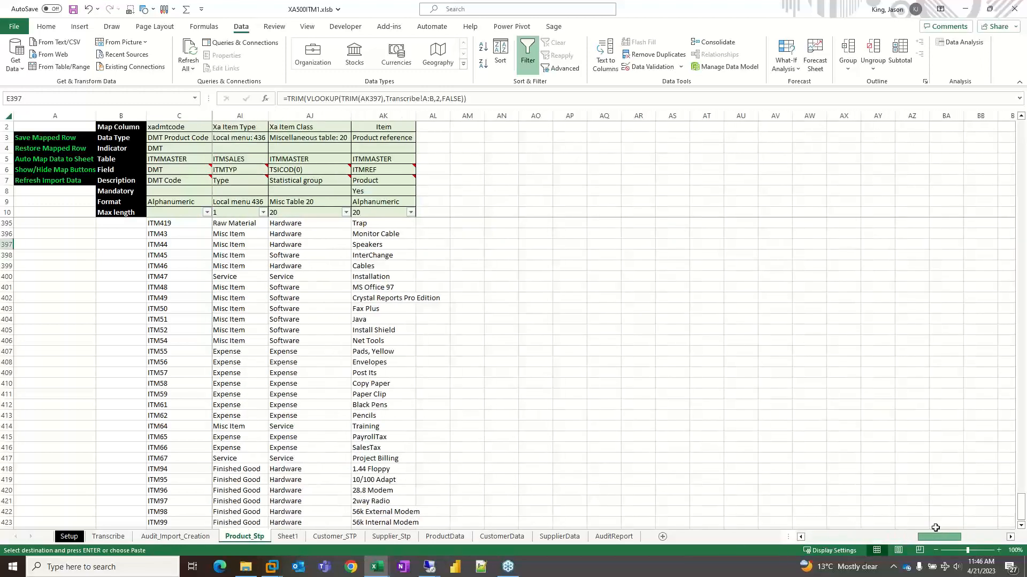
left_click_drag(405, 128, 403, 210)
key("ctrl+c")
left_click(433, 115)
key("ctrl+v")
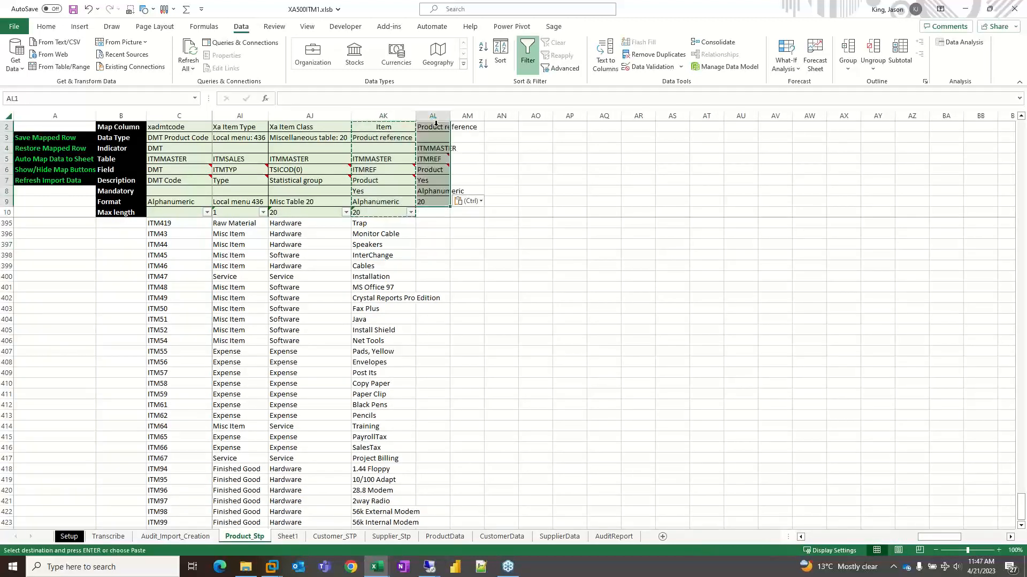
left_click(385, 212)
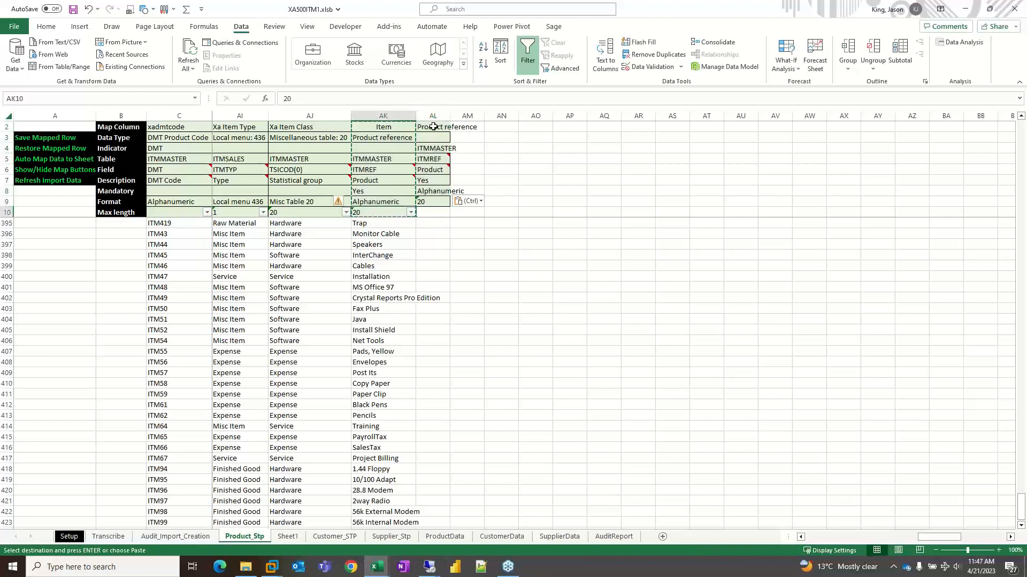
left_click_drag(377, 130, 385, 213)
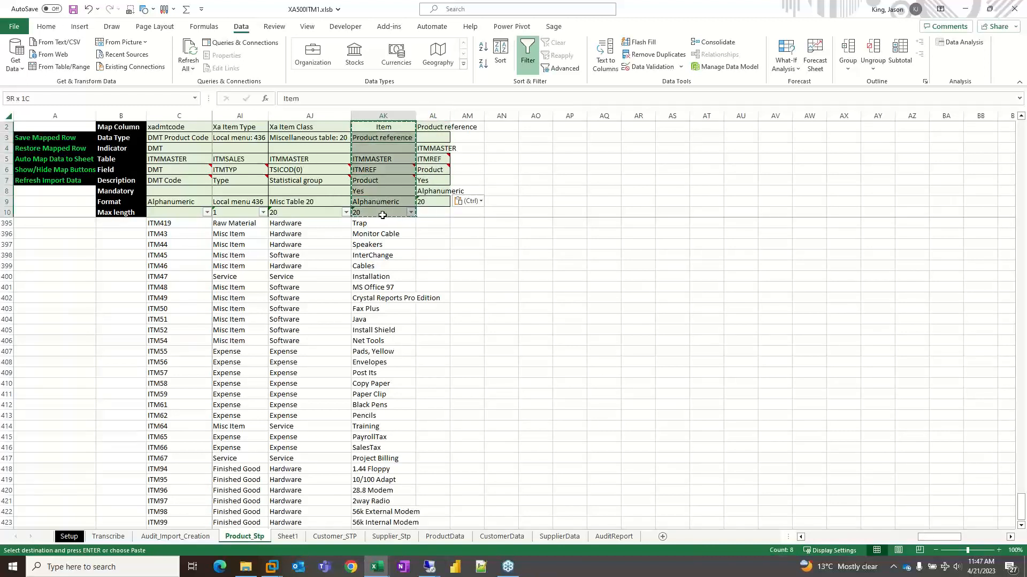
left_click(445, 128)
key("ctrl+v")
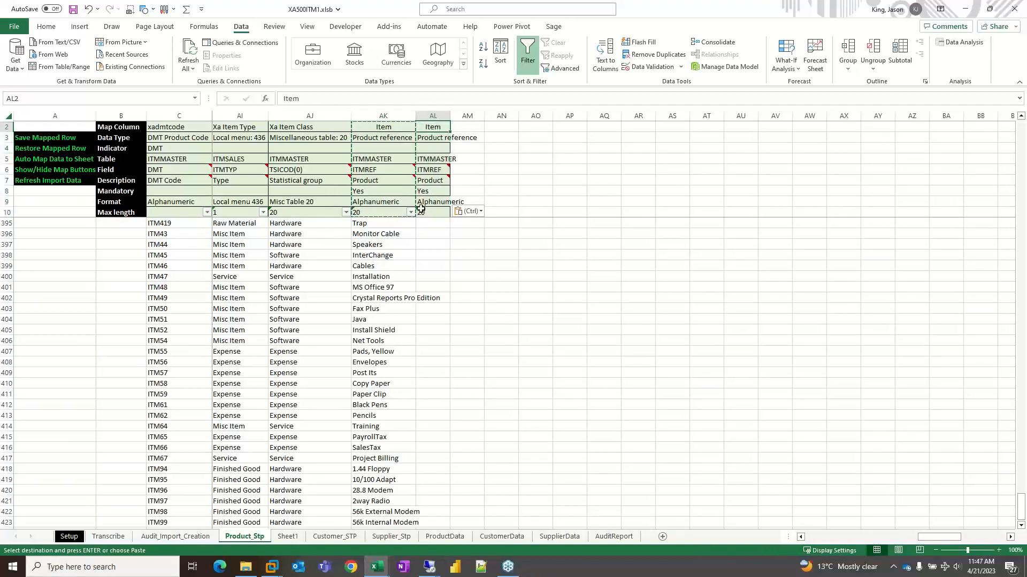
- Clear the map column name in AL2 and widen column AL to fit its header texts
key("Delete")
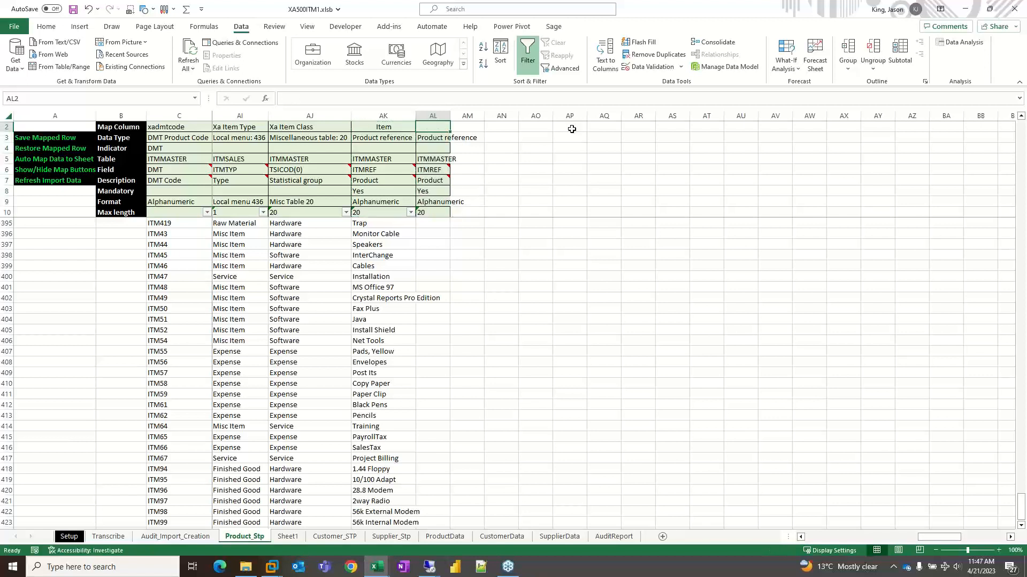
left_click(436, 150)
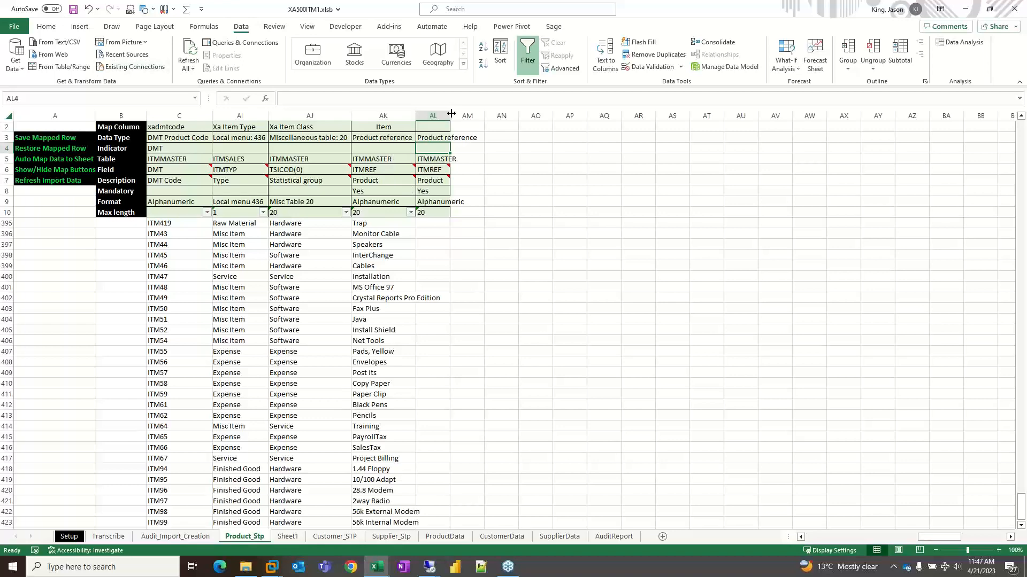
left_click_drag(450, 116, 565, 116)
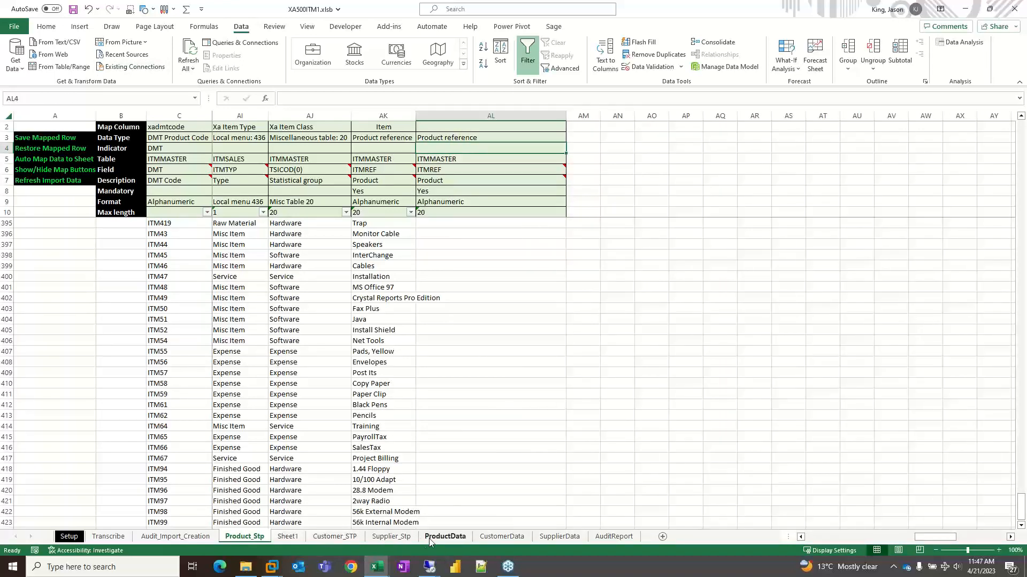
- Copy the "xa Subject To Trade Discount" header from ProductData into the map column cell AL2 on Product_Stp
left_click(444, 537)
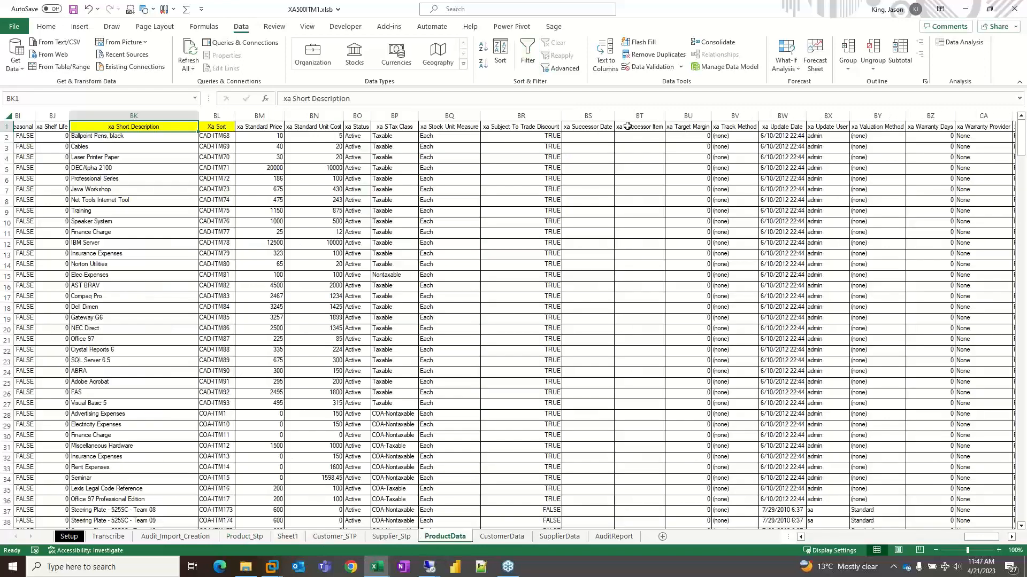
left_click(511, 127)
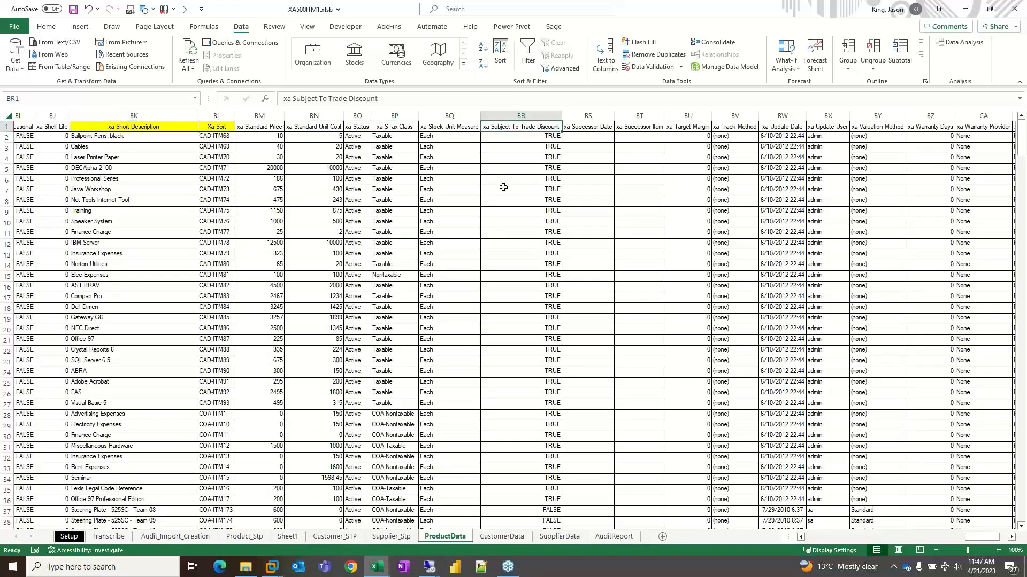
key("ctrl+c")
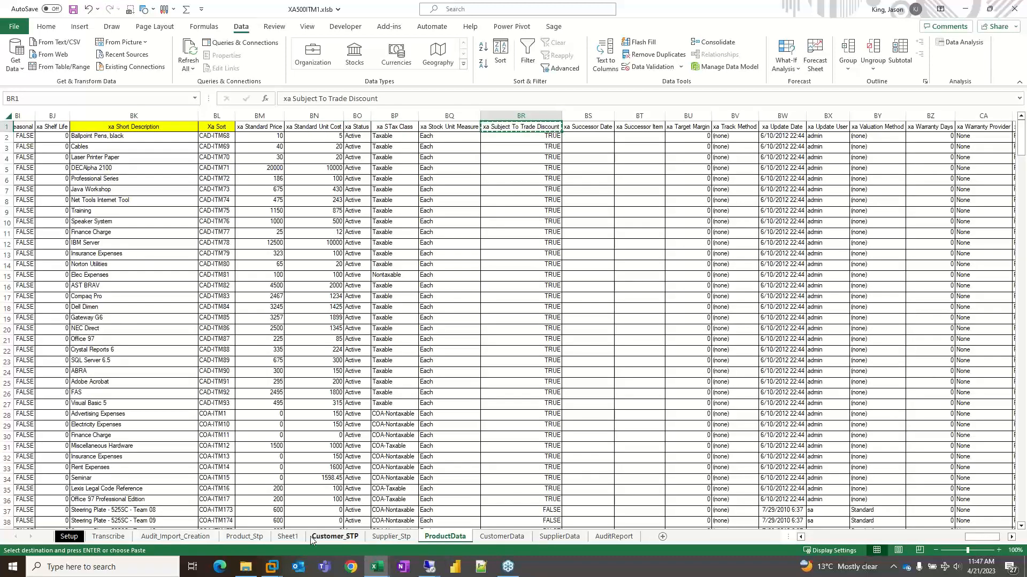
left_click(245, 536)
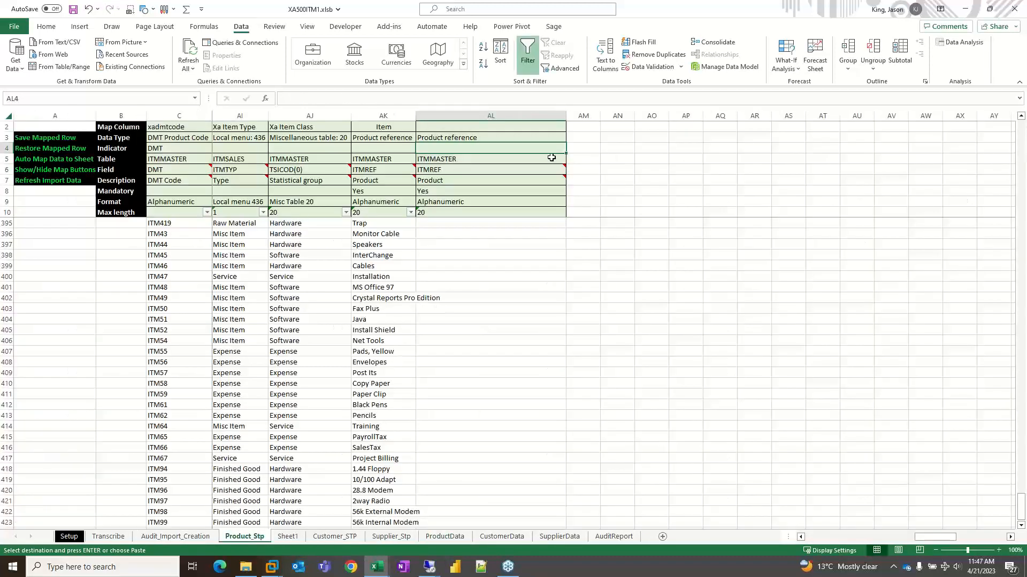
left_click(509, 127)
key("ctrl+v")
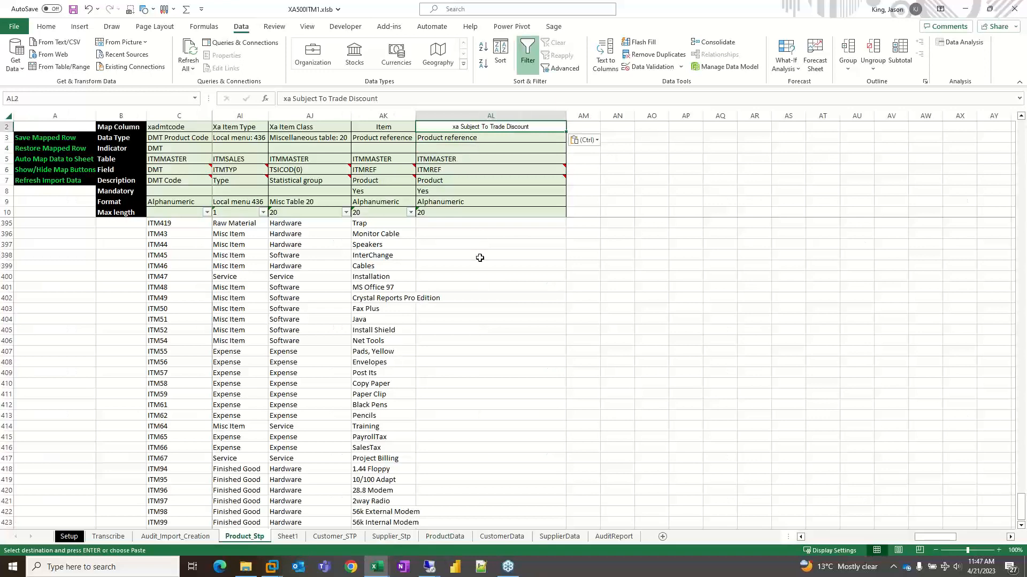
- Auto-map the source data to Product_Stp, check the formula in AL11, and refresh the import data
left_click(37, 159)
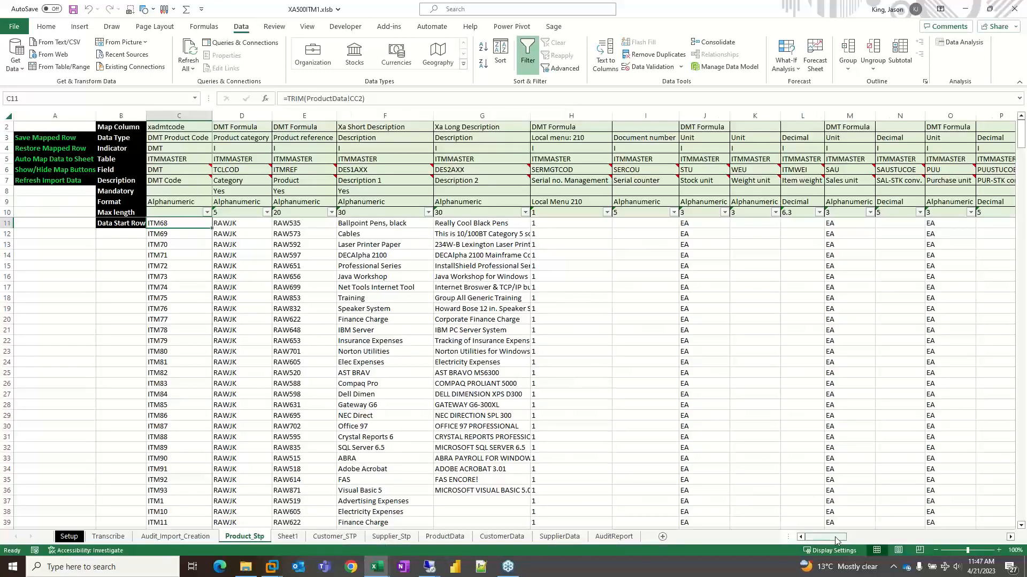
left_click_drag(837, 539, 950, 535)
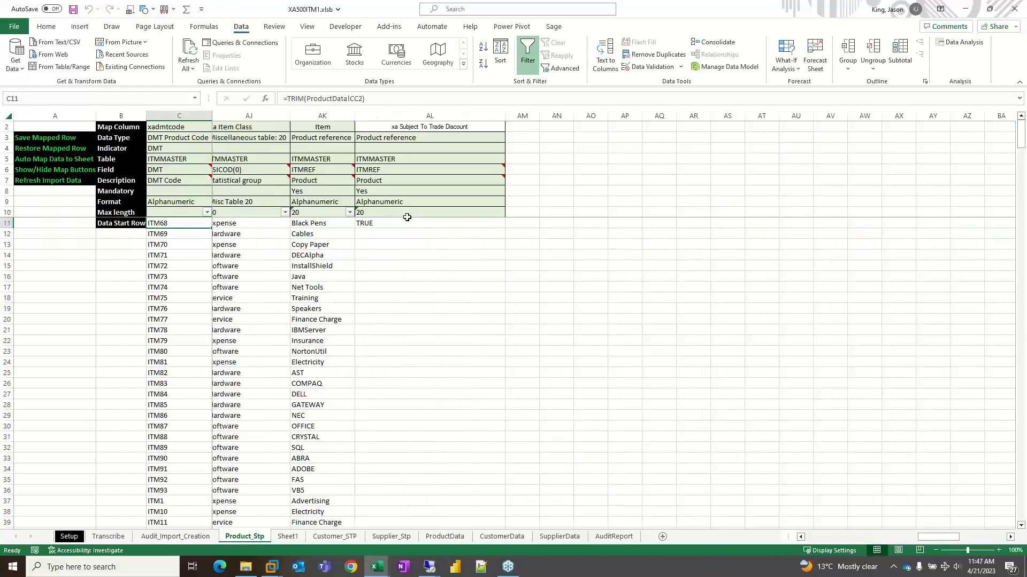
left_click(385, 222)
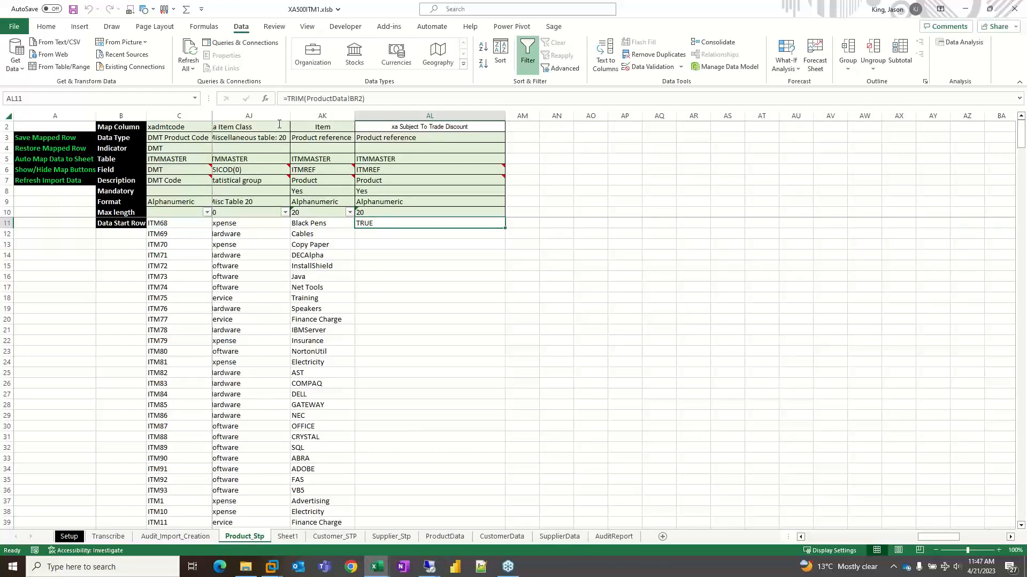
left_click(28, 182)
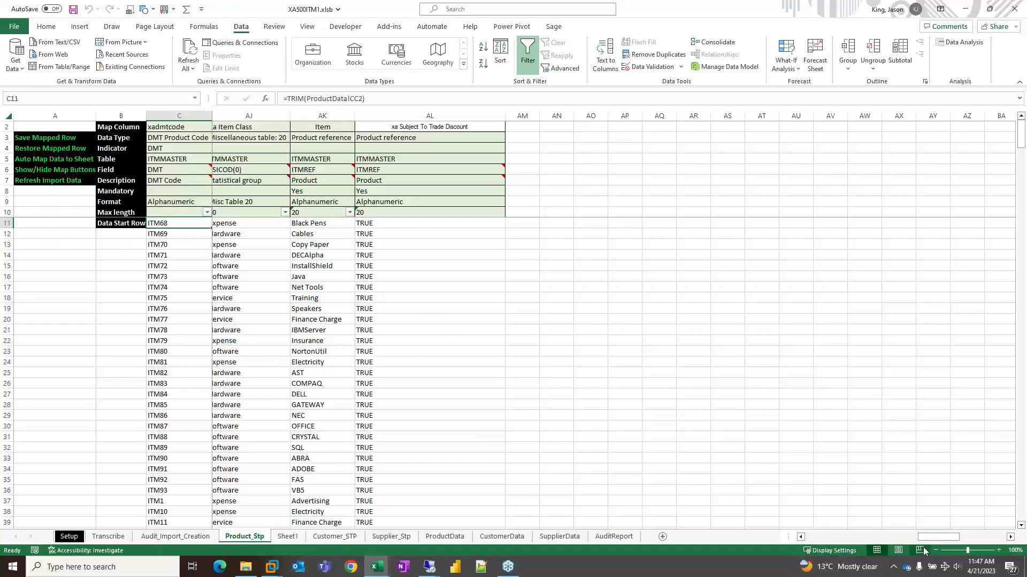
- Check the Product reference lookup formula in E22 against the first Item source value on the Transcribe sheet
left_click_drag(939, 538, 842, 540)
left_click(316, 340)
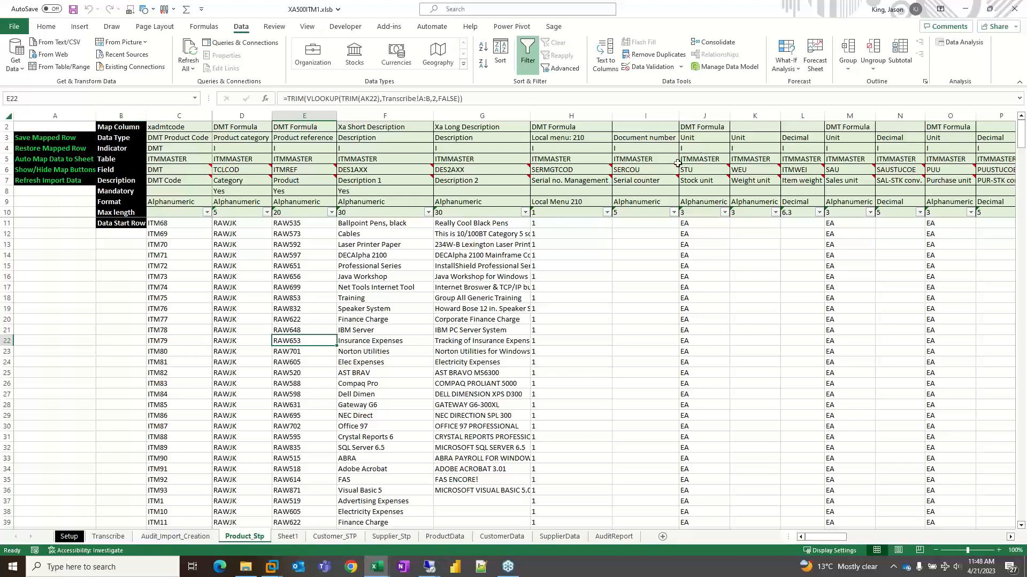
left_click(108, 537)
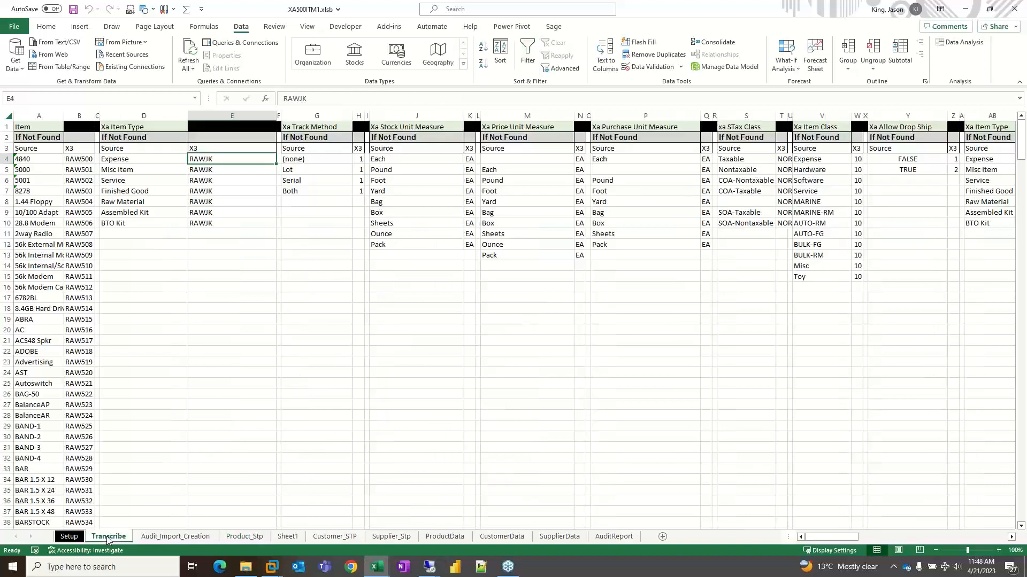
left_click(22, 159)
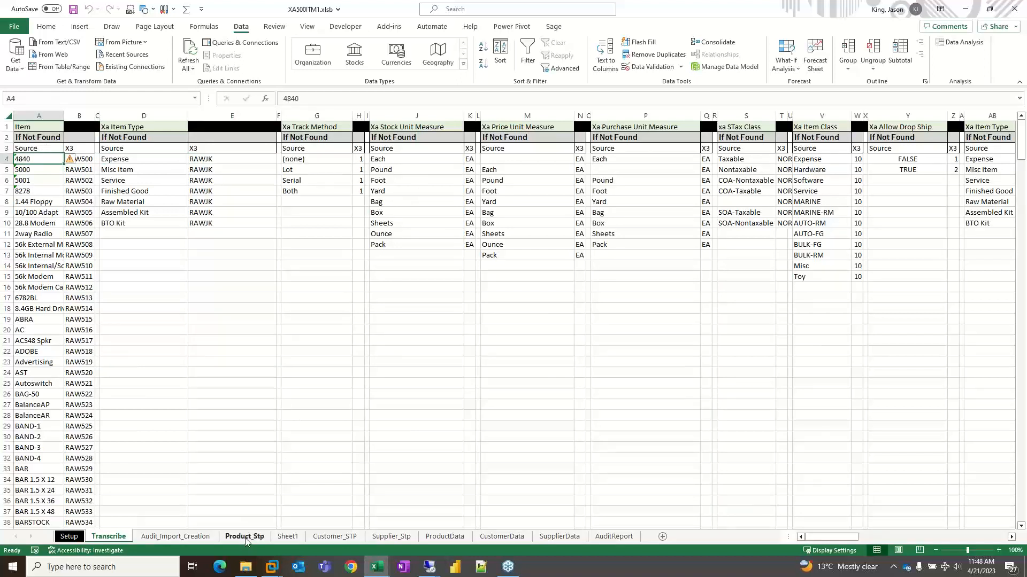
- Create the audit report from the Audit_Import_Creation sheet and dismiss its completion summary
left_click(191, 538)
left_click(407, 372)
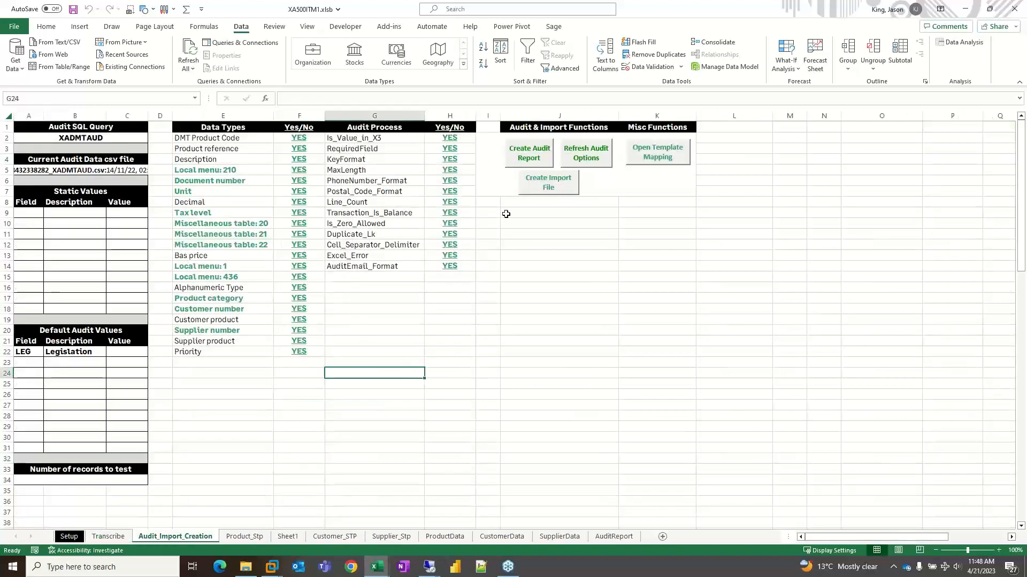
left_click(522, 155)
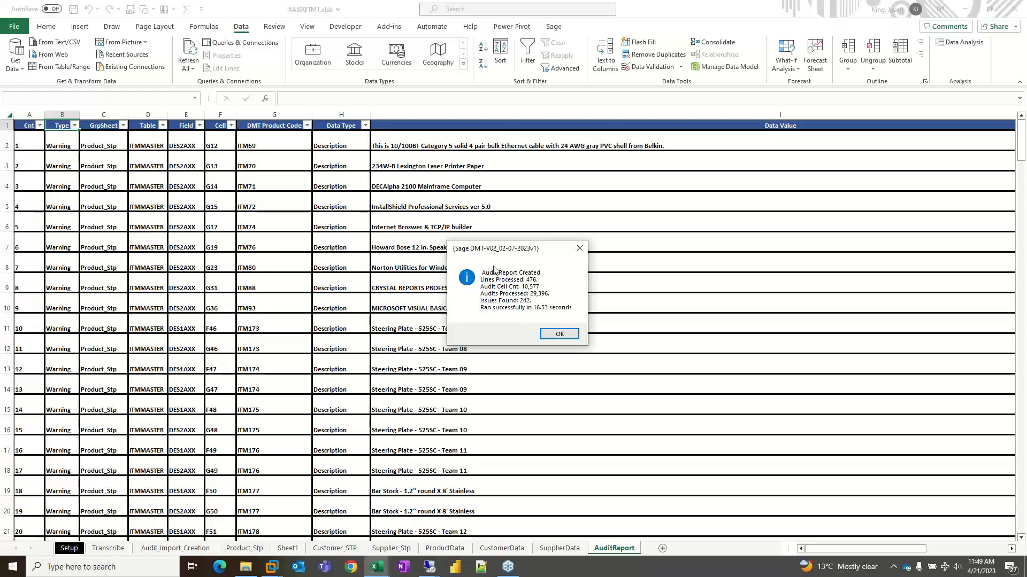
left_click(566, 335)
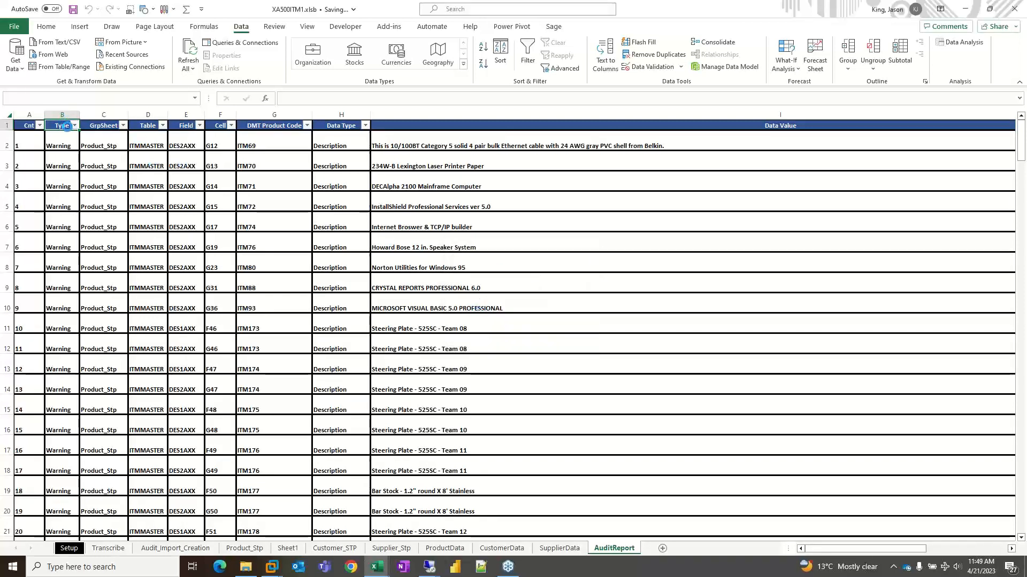
- Check which Type and Table values are available for filtering in the audit report, without applying a filter
left_click(73, 125)
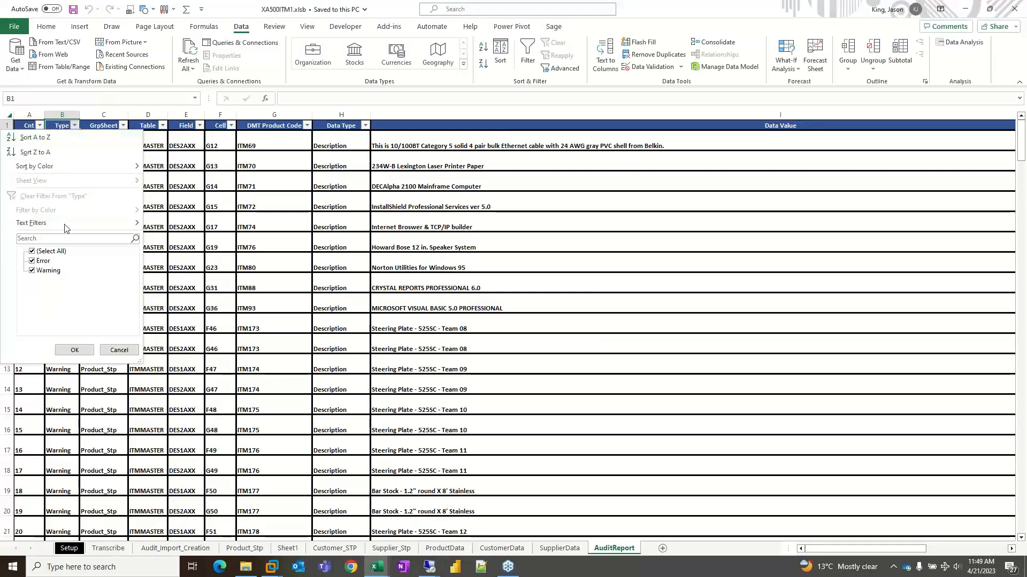
left_click(118, 350)
left_click(162, 126)
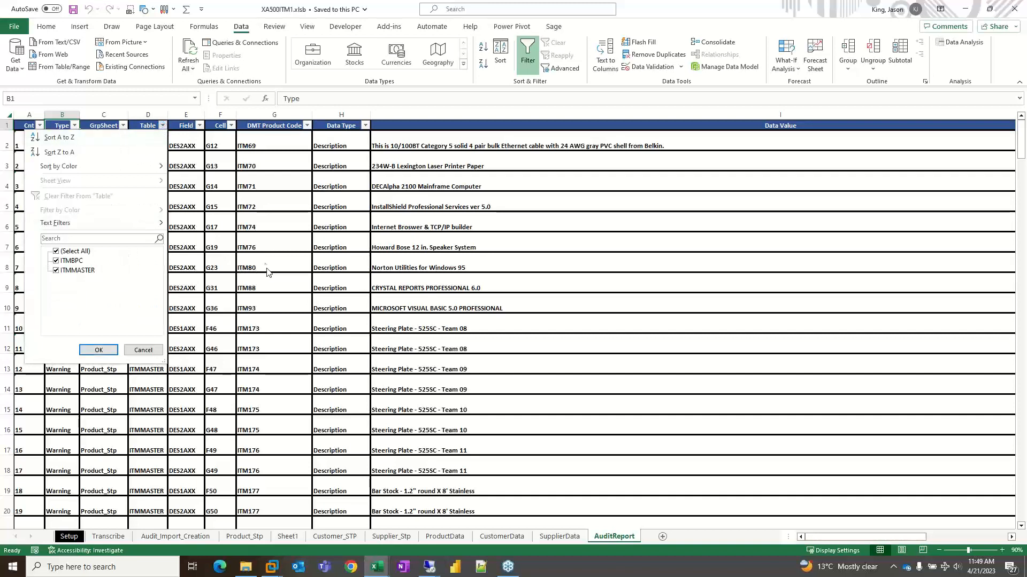
left_click(251, 214)
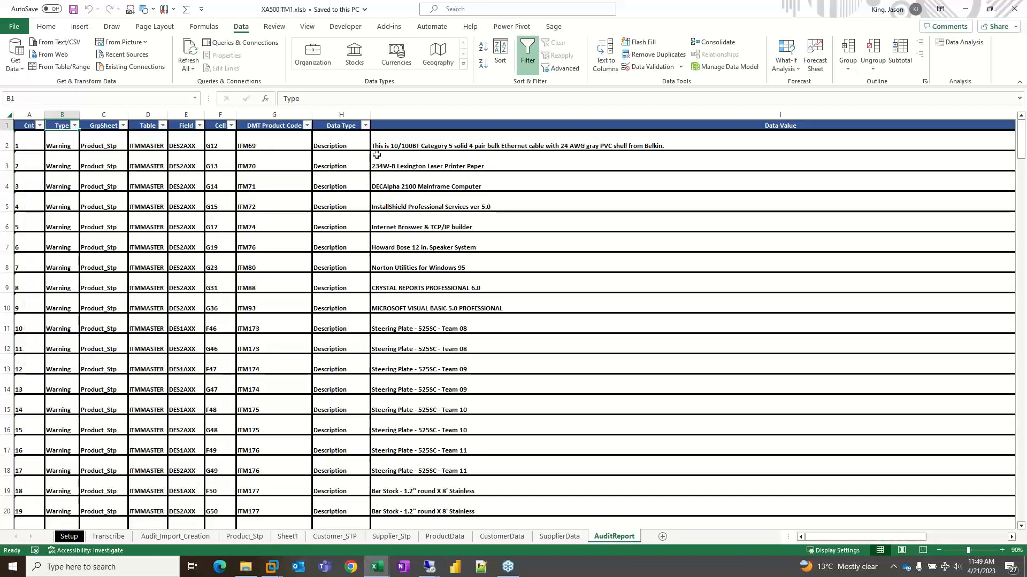
- Filter the audit report's Data Type column to show only Description entries
left_click(365, 126)
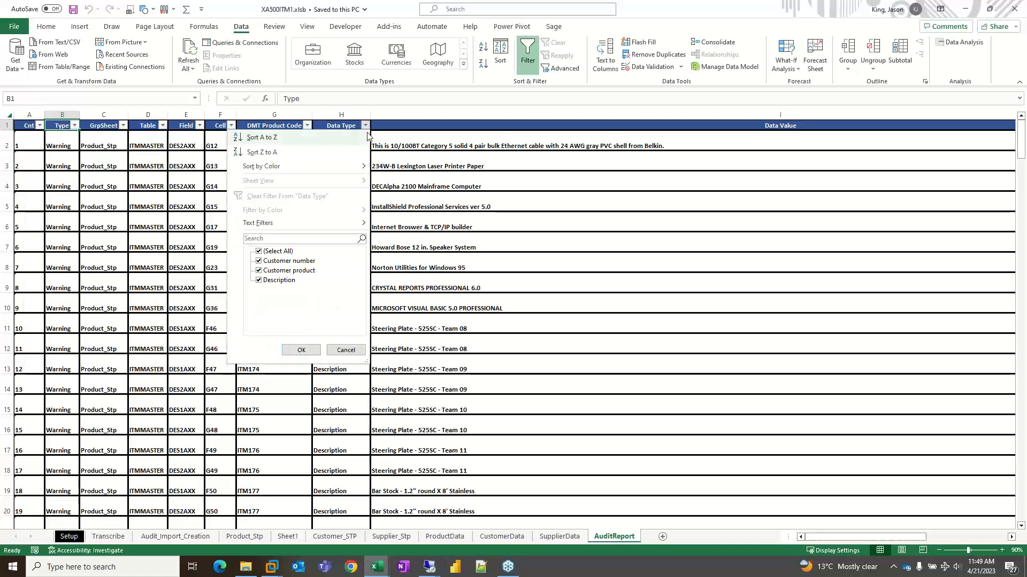
left_click(274, 252)
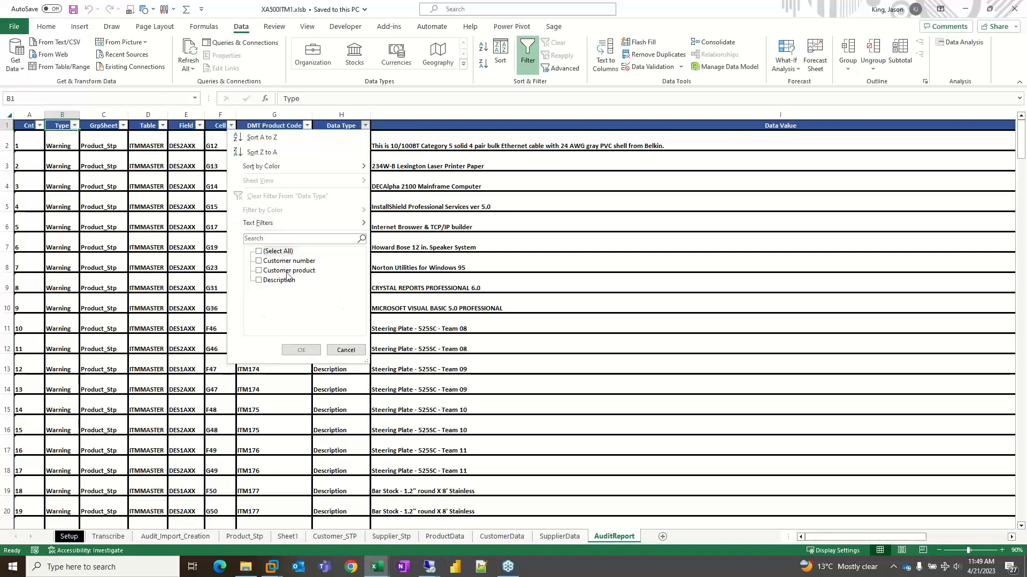
left_click(259, 280)
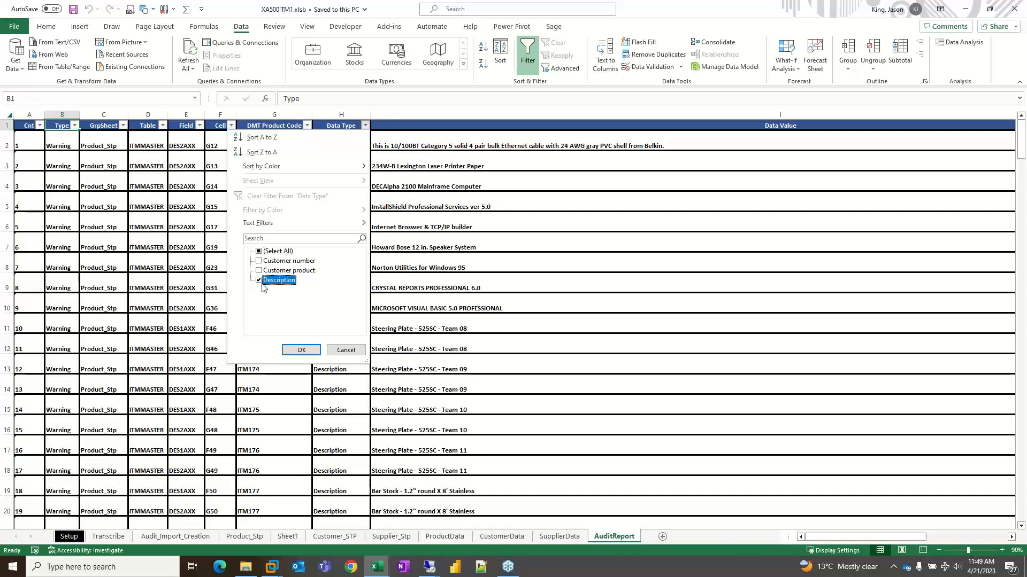
left_click(300, 350)
- Set the width of the audit report's Data Value column to 50
left_click(432, 115)
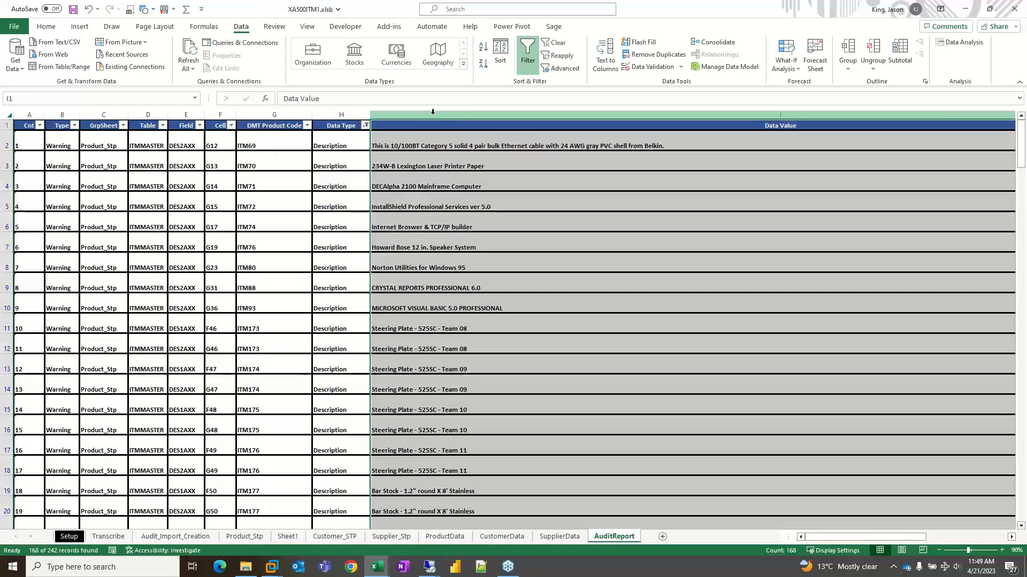
right_click(433, 114)
left_click(478, 283)
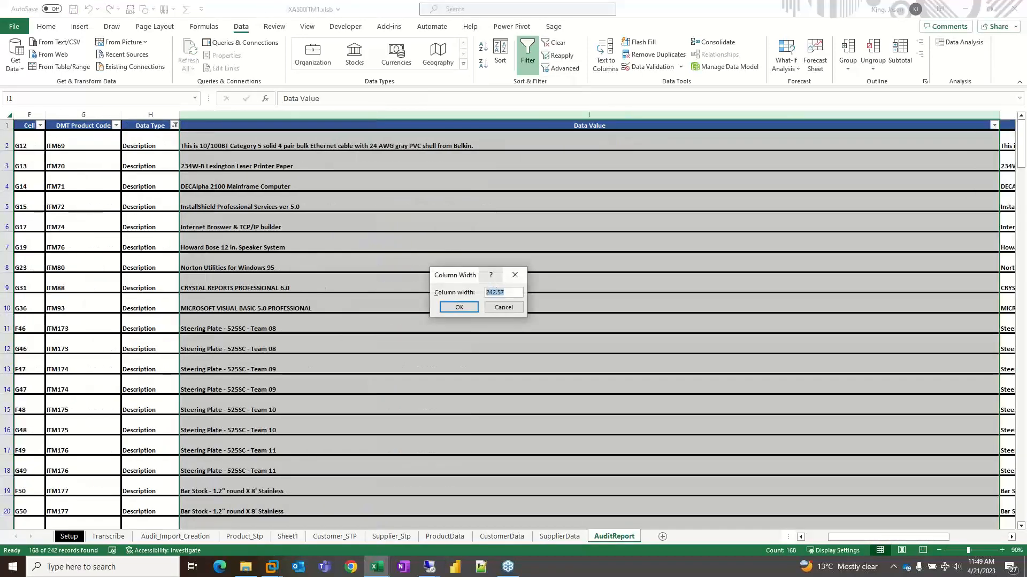
type("50")
key("Return")
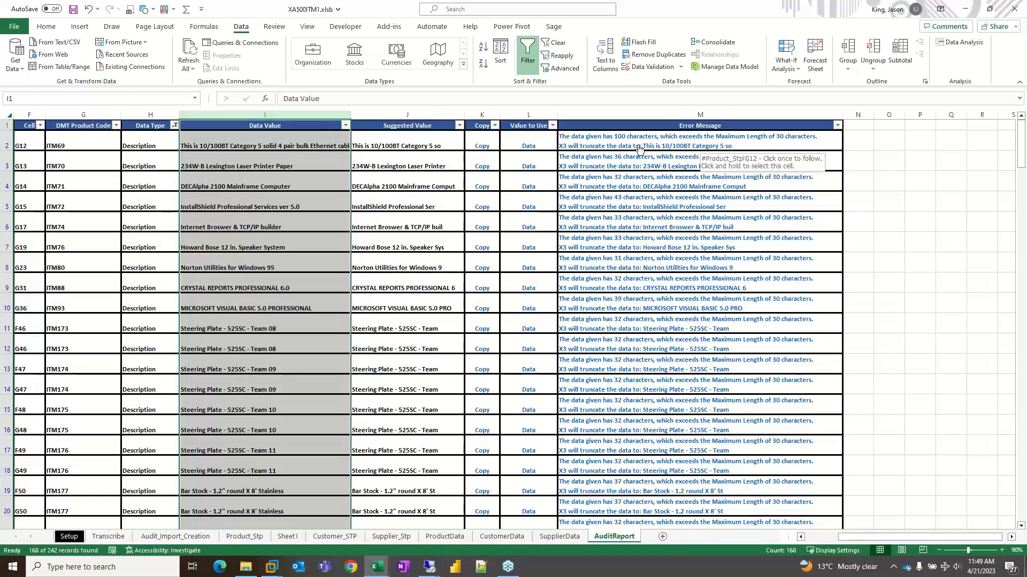
- Switch Value to Use to Suggested for all visible Description rows in the audit report, and check cell G12 in Product_Stp
left_click(577, 148)
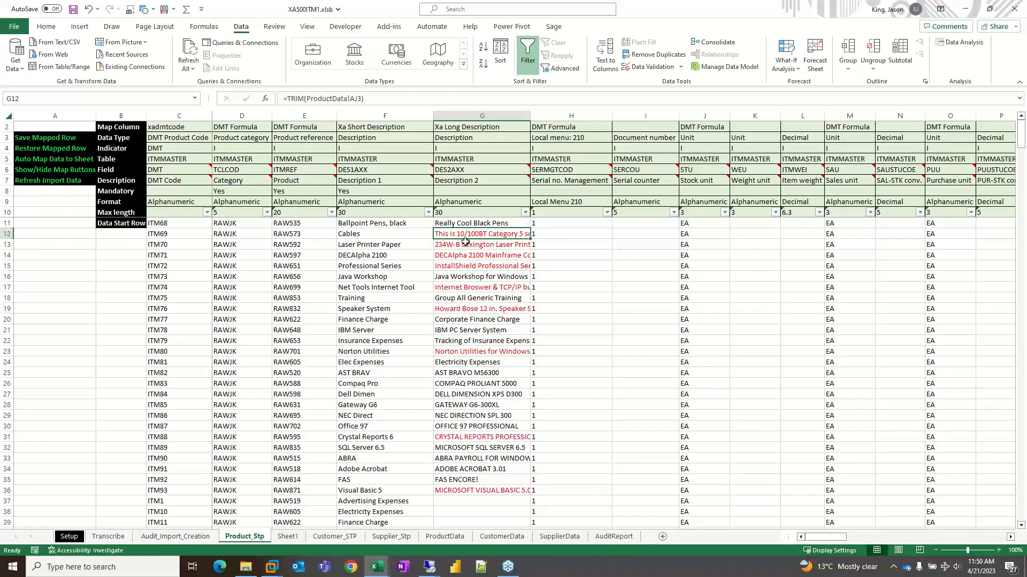
left_click(614, 536)
left_click(528, 147)
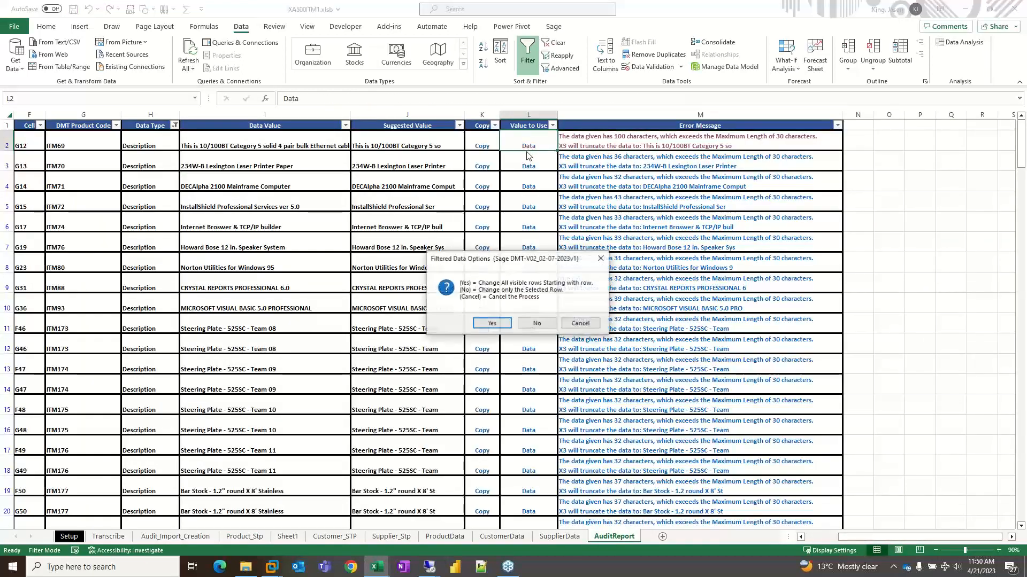
left_click(492, 323)
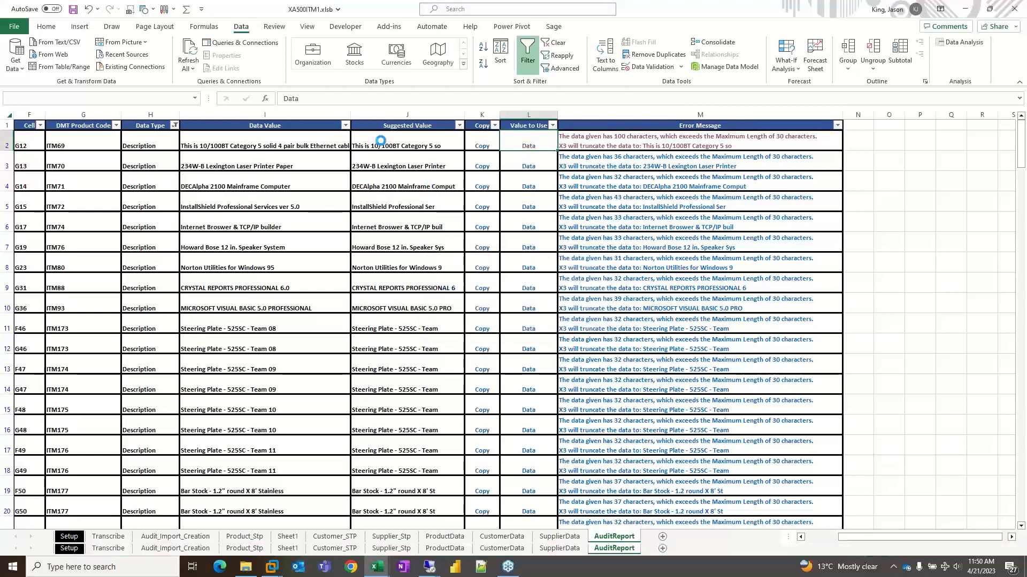
left_click(599, 145)
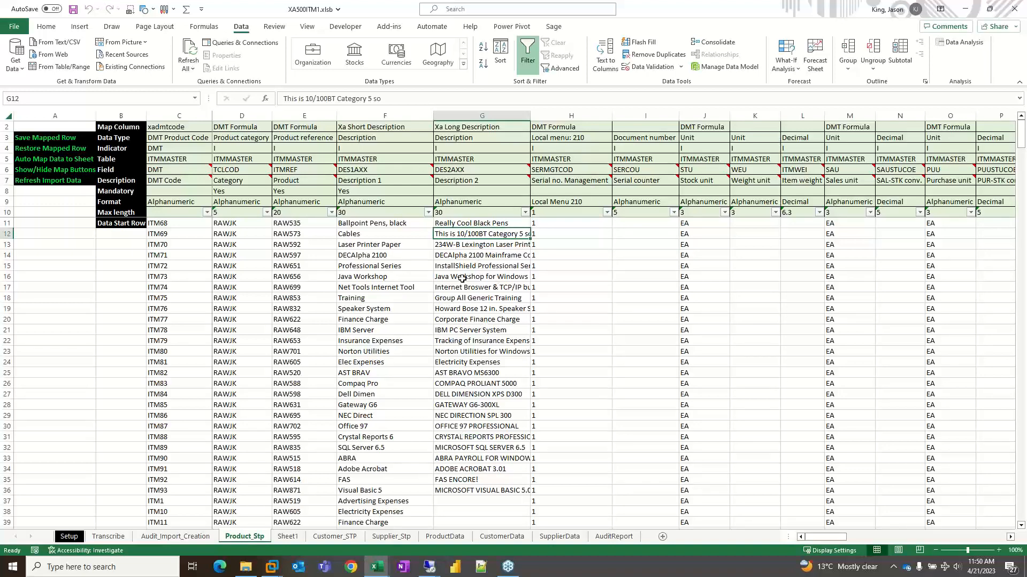
- Create a new audit report from the Audit_Import_Creation sheet, keeping a copy of the current report, and dismiss the completion summary
left_click(157, 536)
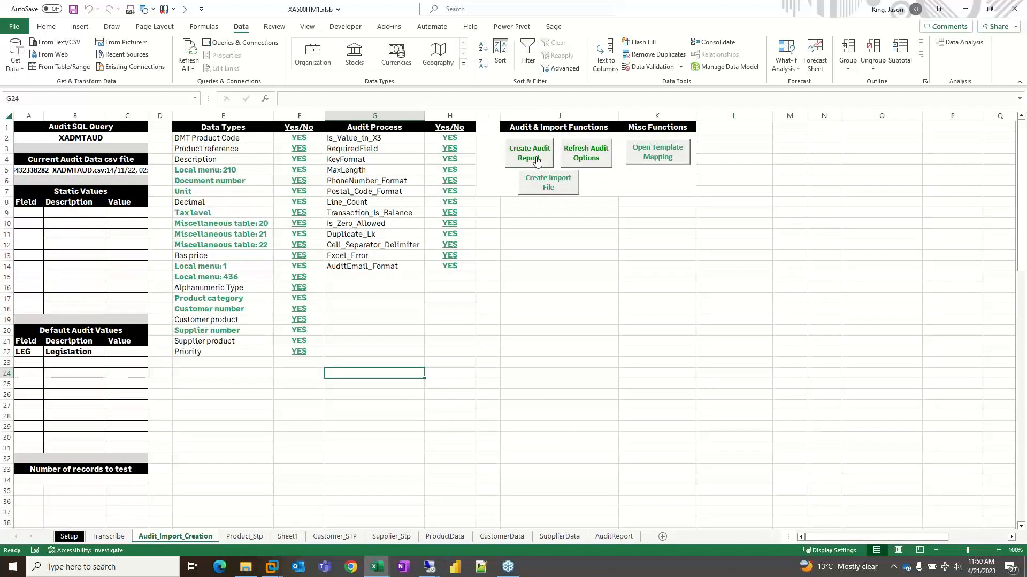
left_click(536, 160)
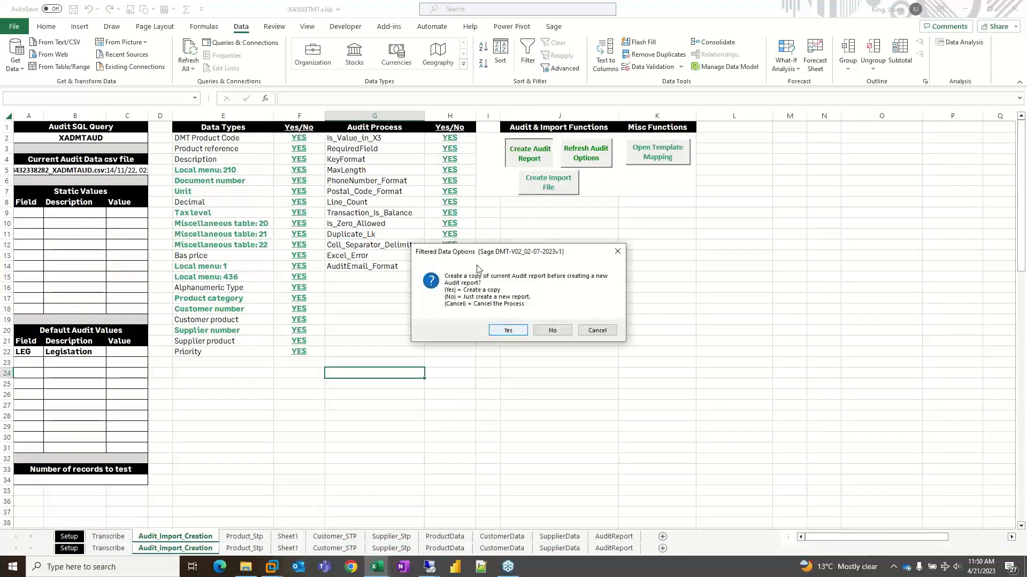
left_click(505, 330)
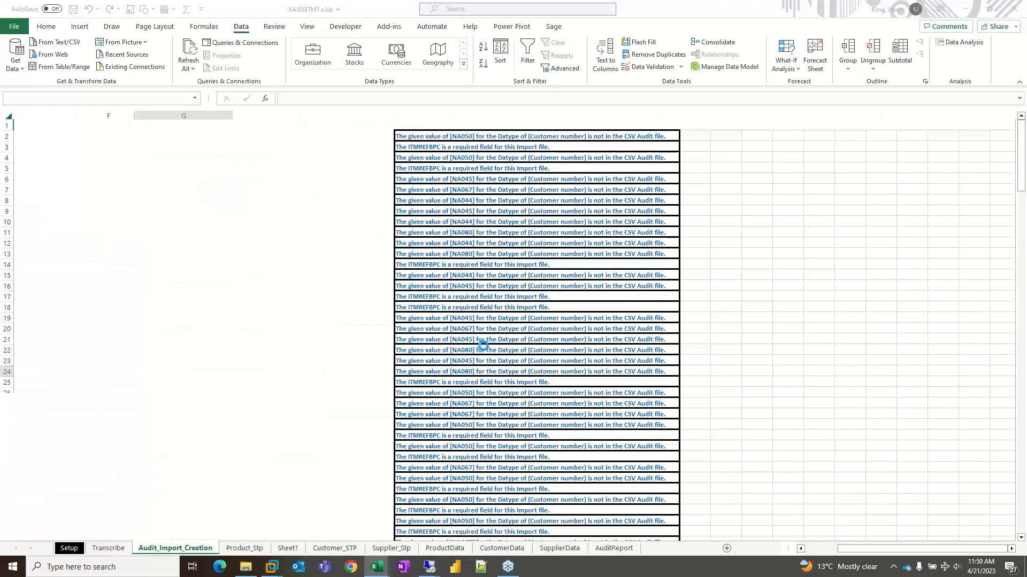
left_click(561, 334)
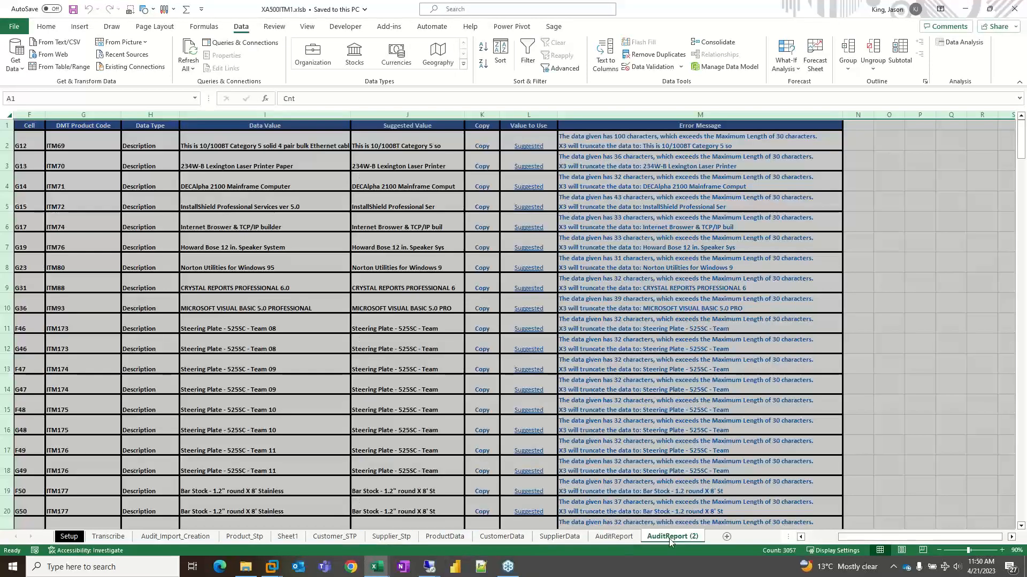
- Set the Import File Directory on the Setup sheet to C:\JE\Sage 500 DMT CRT PRES\Import Files
left_click(69, 537)
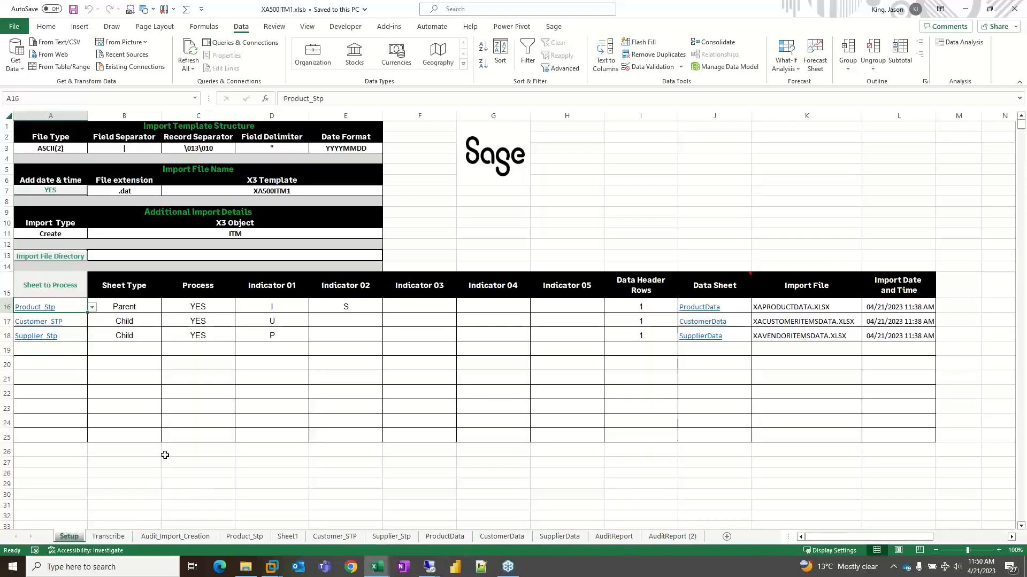
left_click(471, 240)
left_click(47, 260)
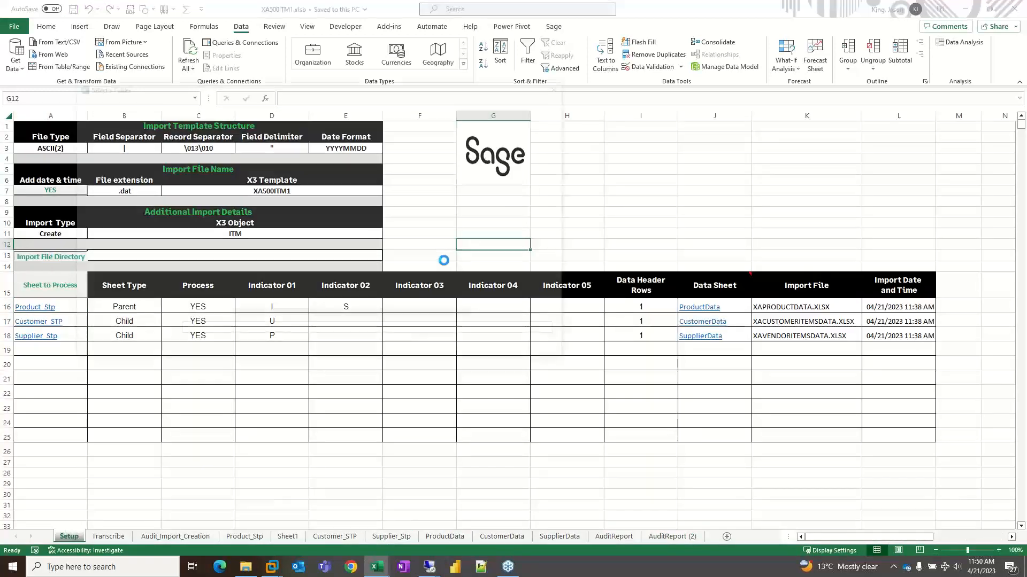
left_click(138, 191)
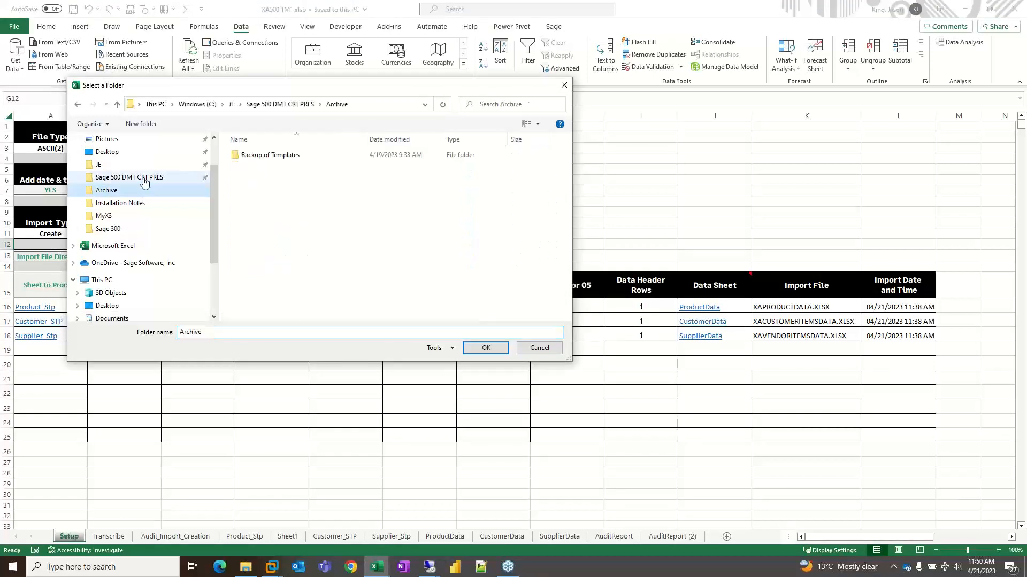
left_click(137, 177)
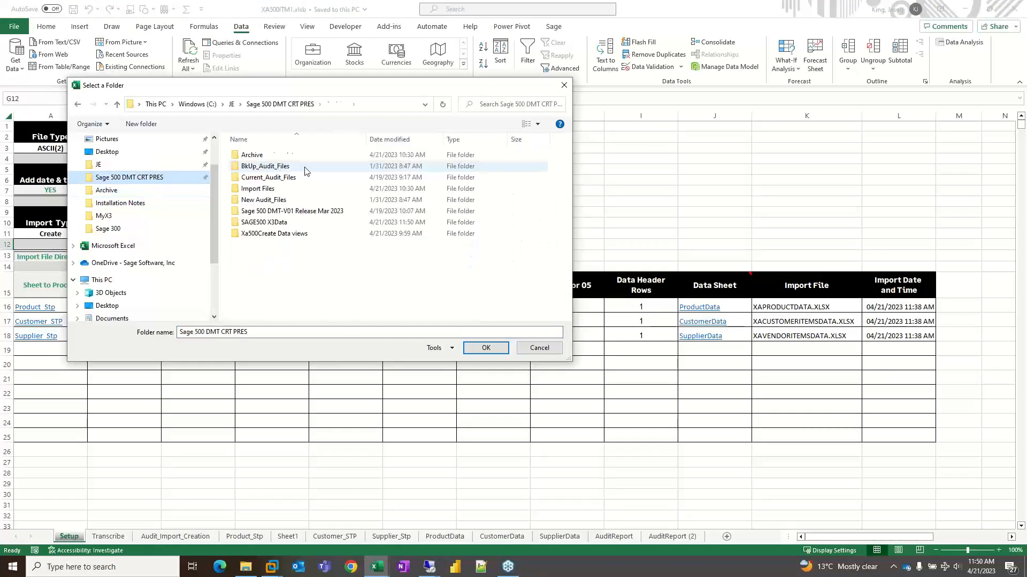
double_click(269, 188)
left_click(486, 348)
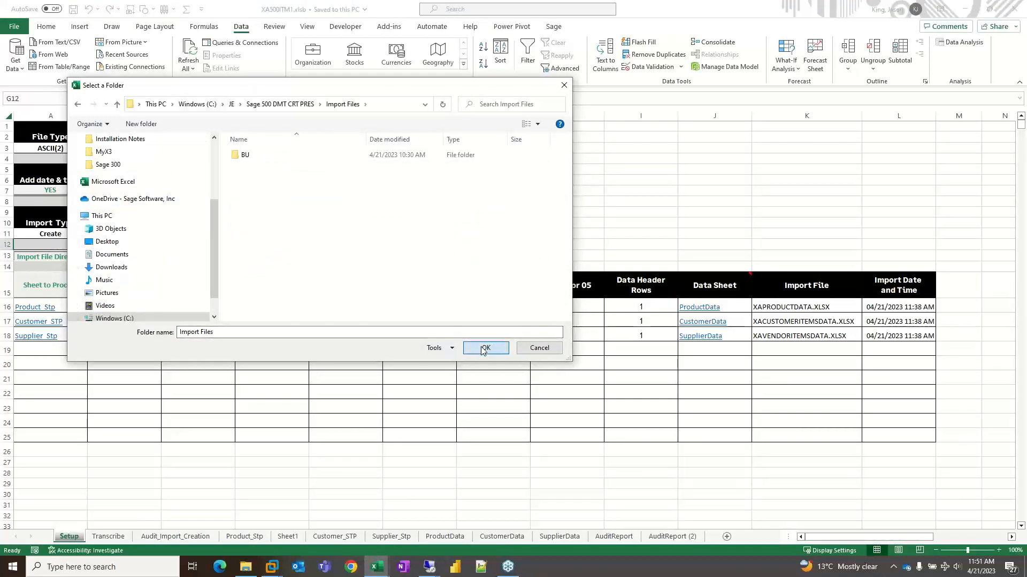
- Create the import file from the Audit_Import_Creation sheet and dismiss its completion summary
left_click(175, 537)
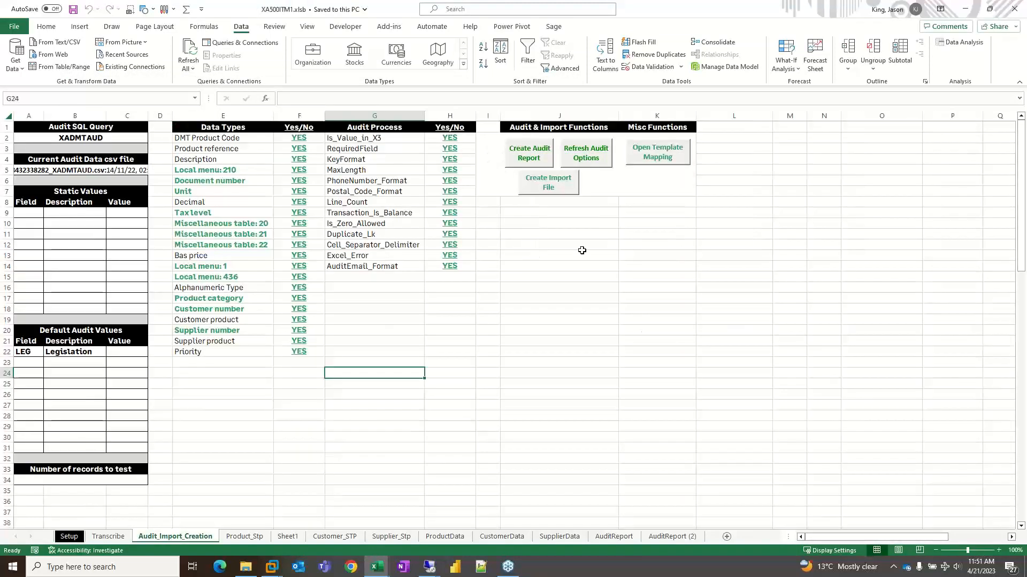
left_click(578, 256)
left_click(535, 180)
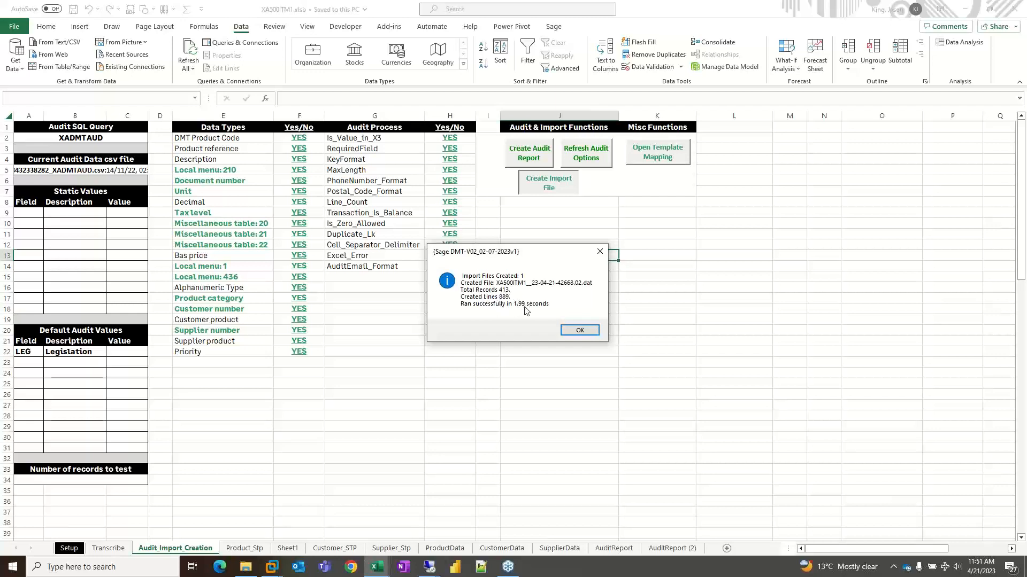
left_click(577, 330)
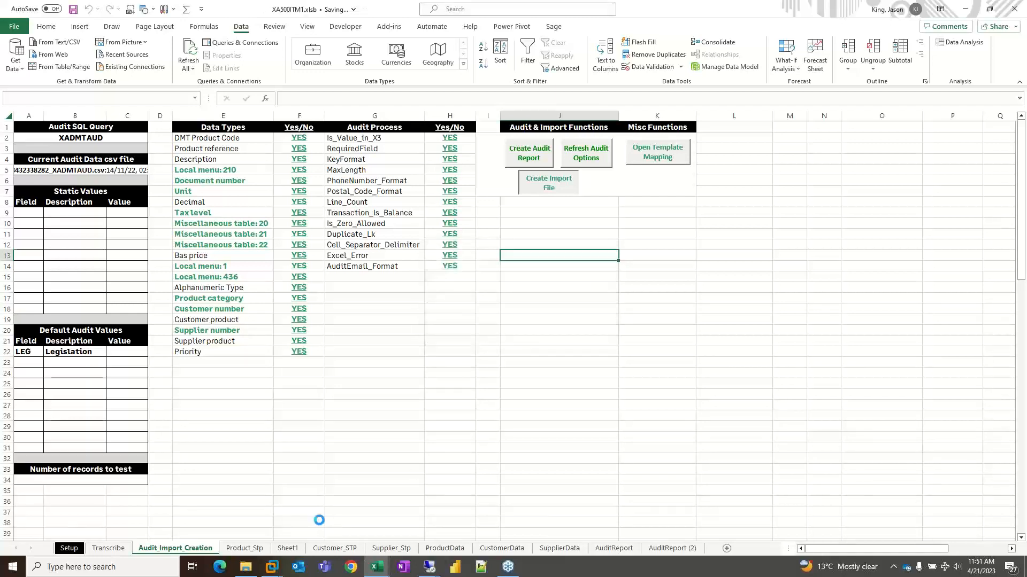
- Switch to File Explorer and open the Import Files folder within Sage 500 DMT CRT PRES
left_click(247, 568)
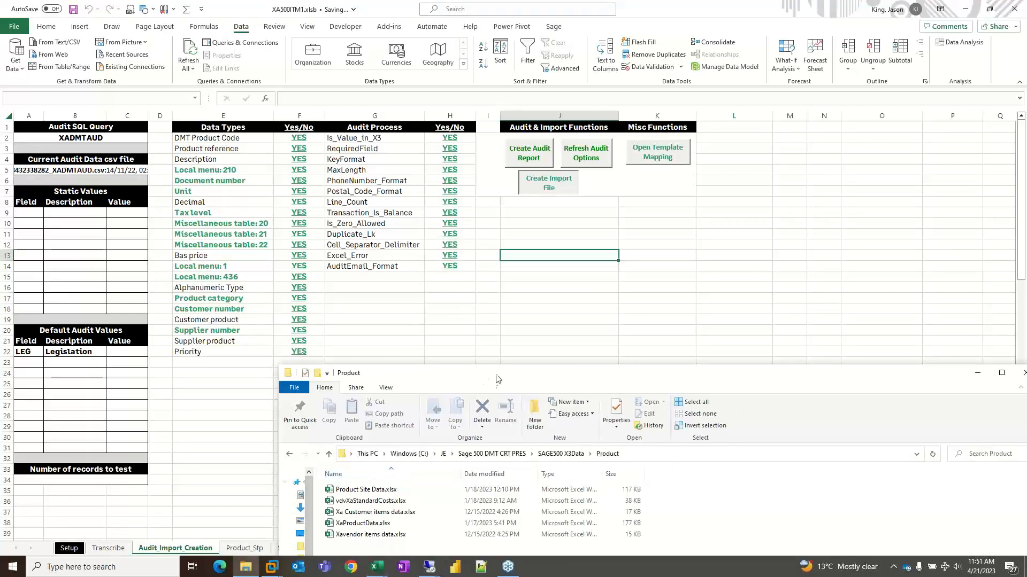
left_click_drag(502, 325, 483, 182)
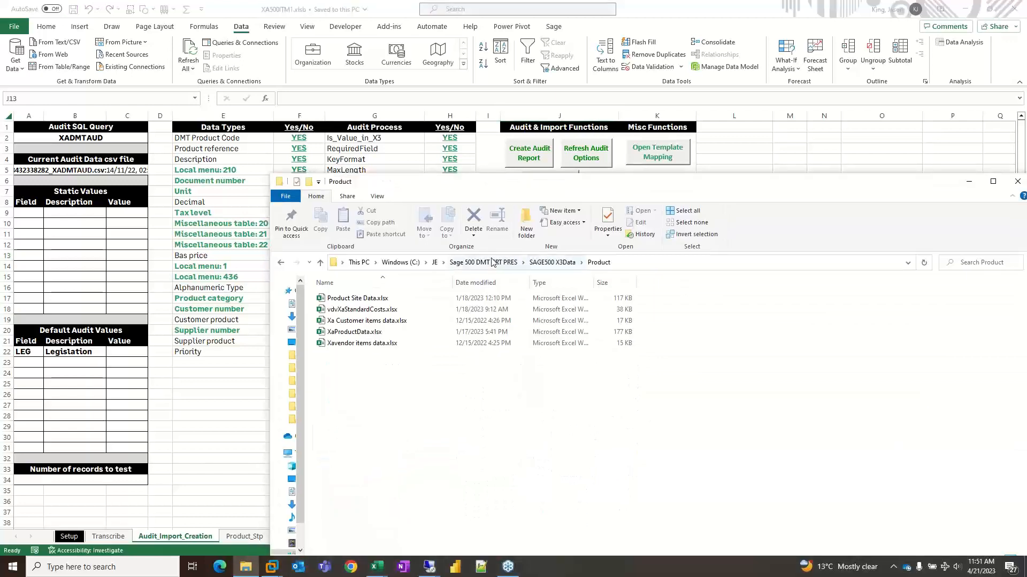
left_click(484, 262)
left_click(353, 334)
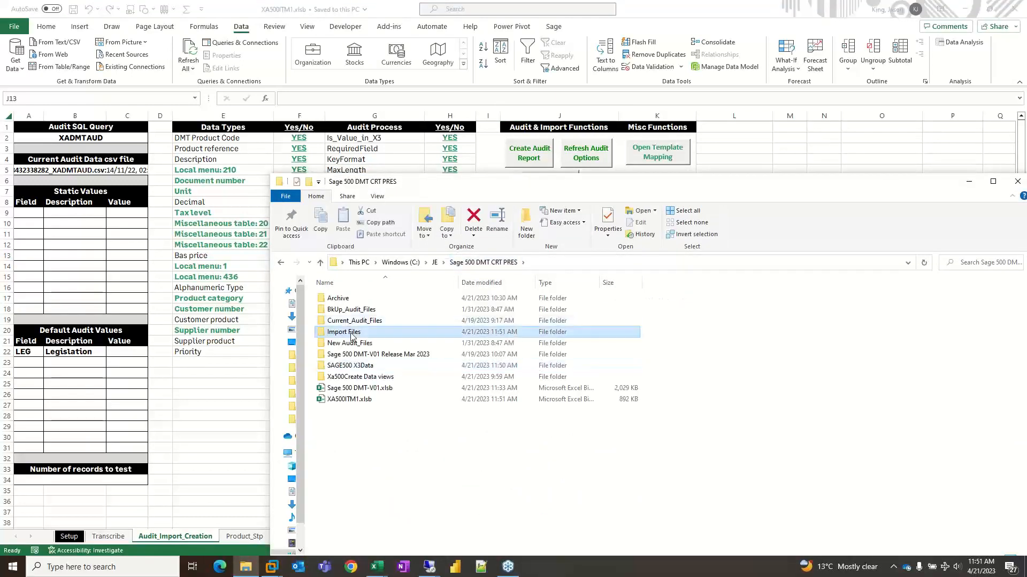
double_click(373, 334)
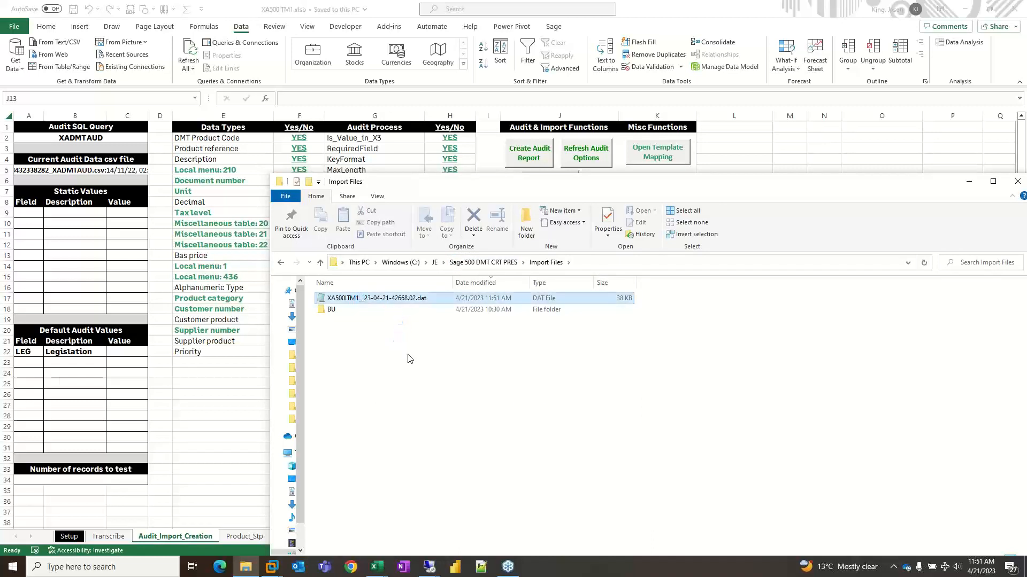
- Open the newly created XA500ITM1 .dat file in Notepad++, look through its records, close it, and return to the Excel workbook
right_click(359, 299)
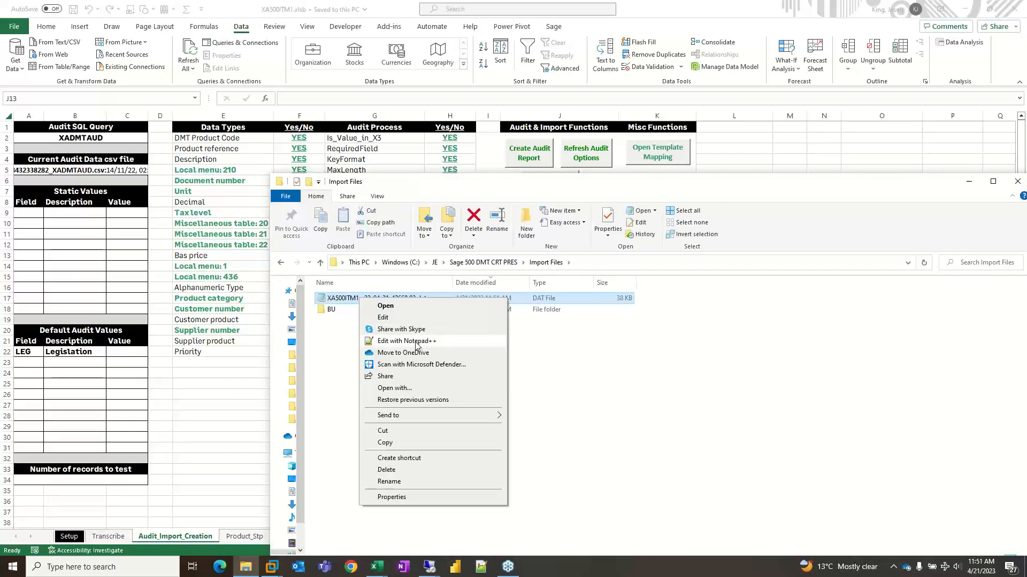
left_click(417, 342)
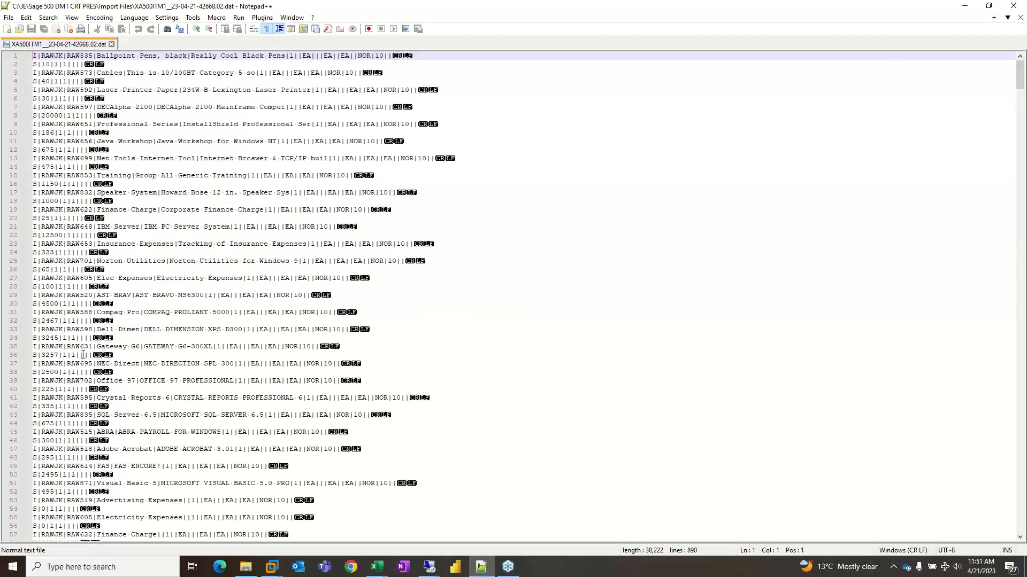
scroll(83, 355, "down", 1)
scroll(661, 120, "up", 1)
left_click(1012, 5)
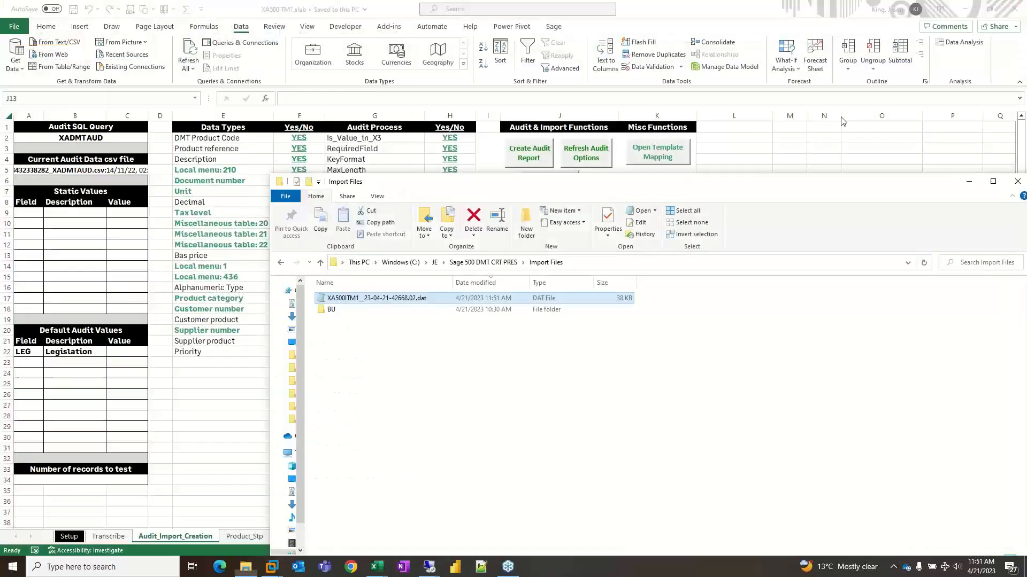
left_click(209, 389)
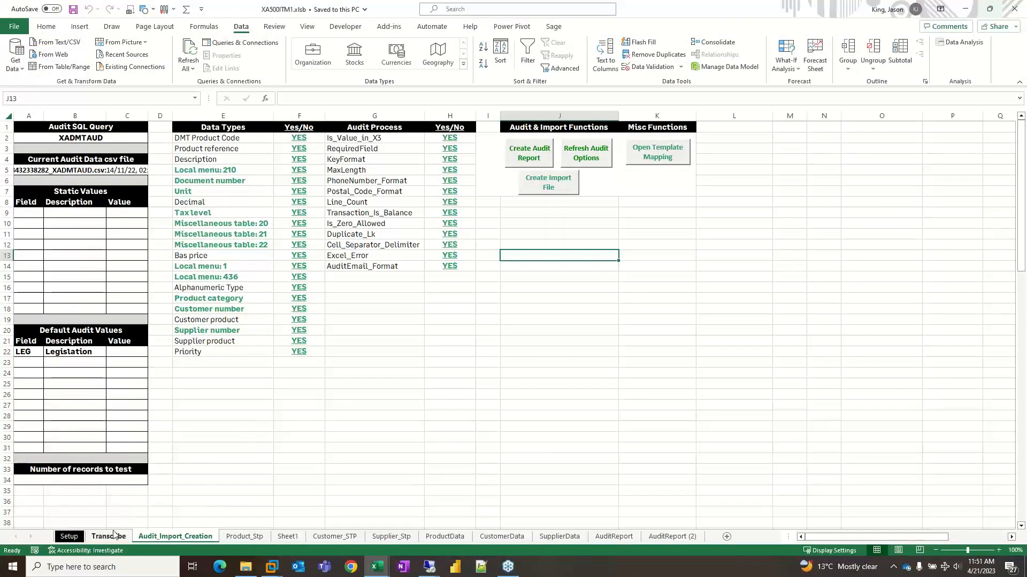
- Review the Setup sheet, the Customer_STP sheet and the Product_Stp sheet of the template
left_click(68, 536)
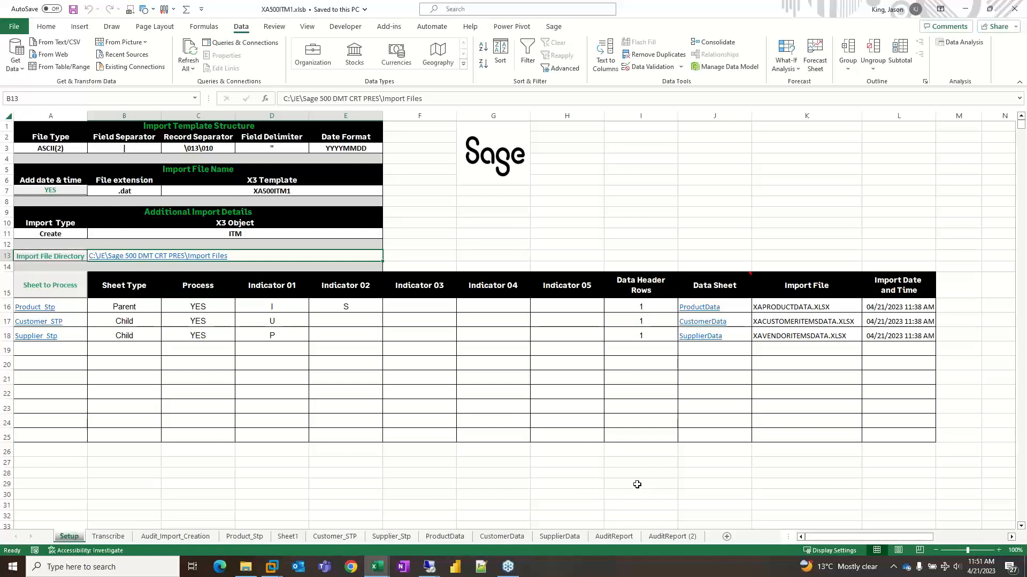
left_click(639, 463)
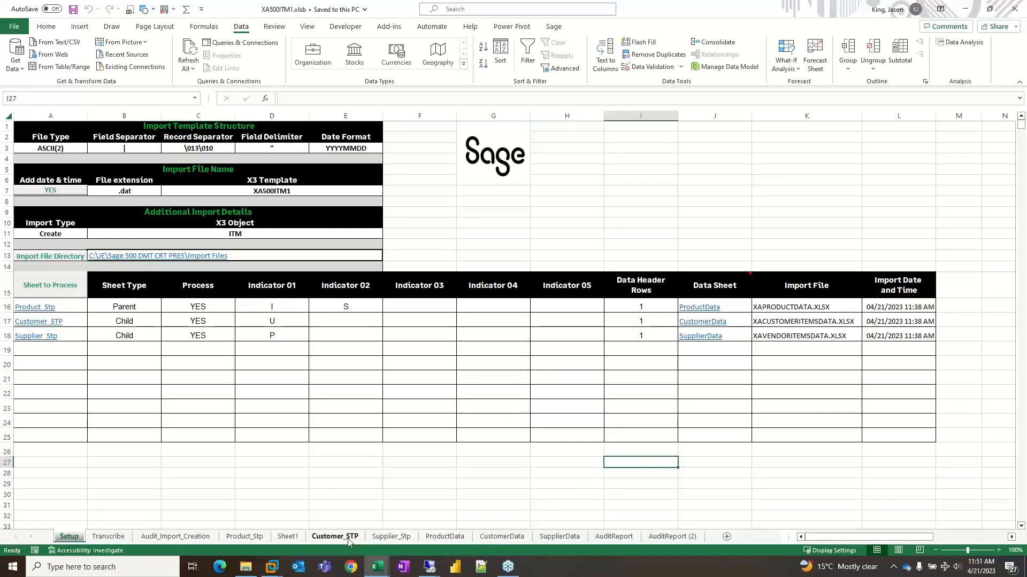
left_click(330, 537)
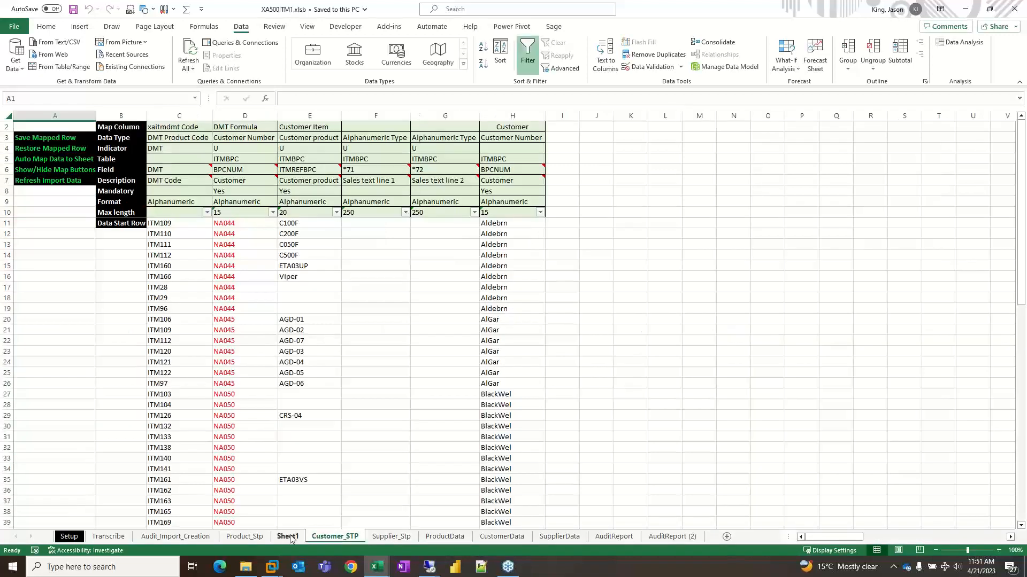
left_click(252, 537)
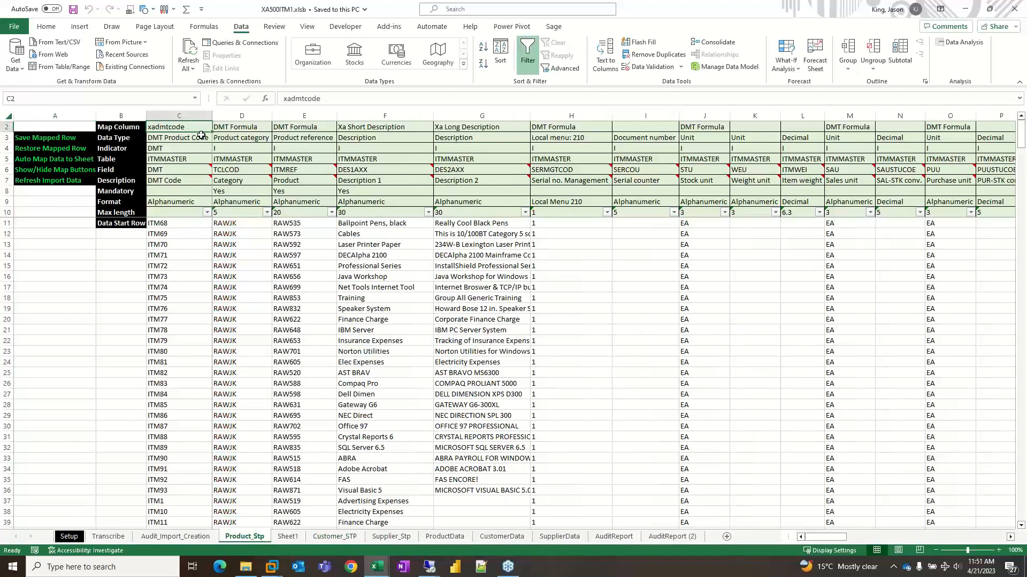